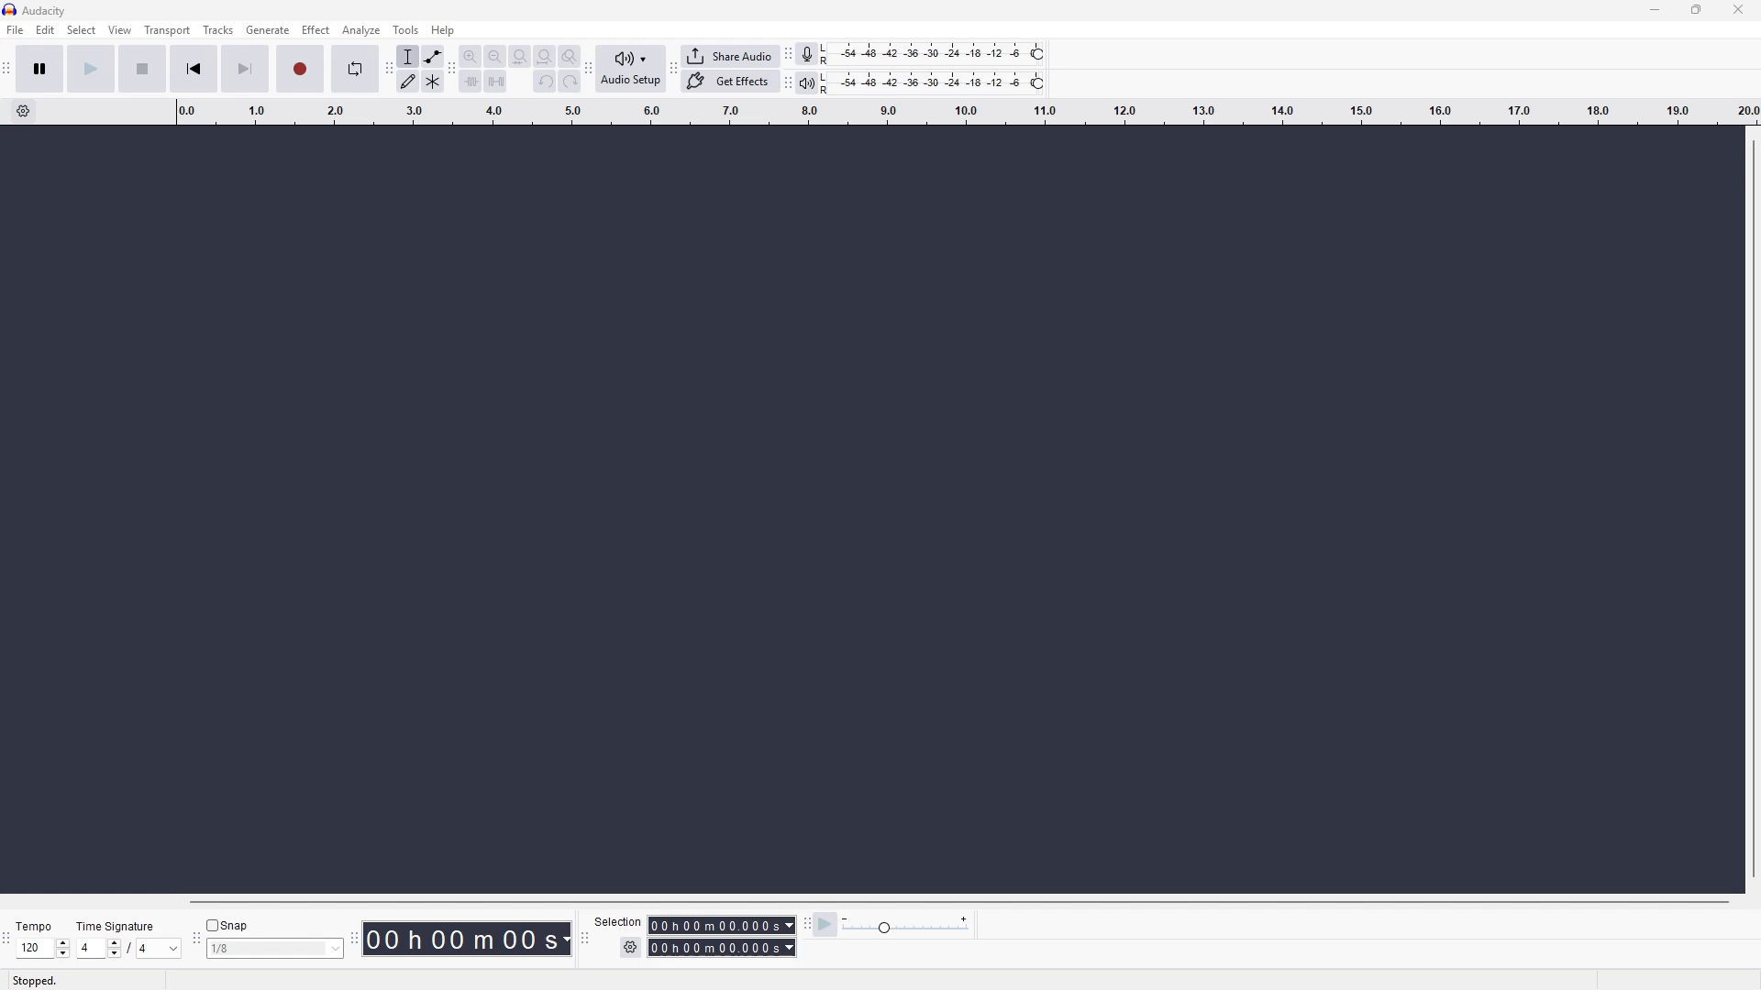
- Record a voice clip about 8 seconds long and trim both ends to leave about 4 seconds
{"action": "left_click", "coordinate": [300, 68]}
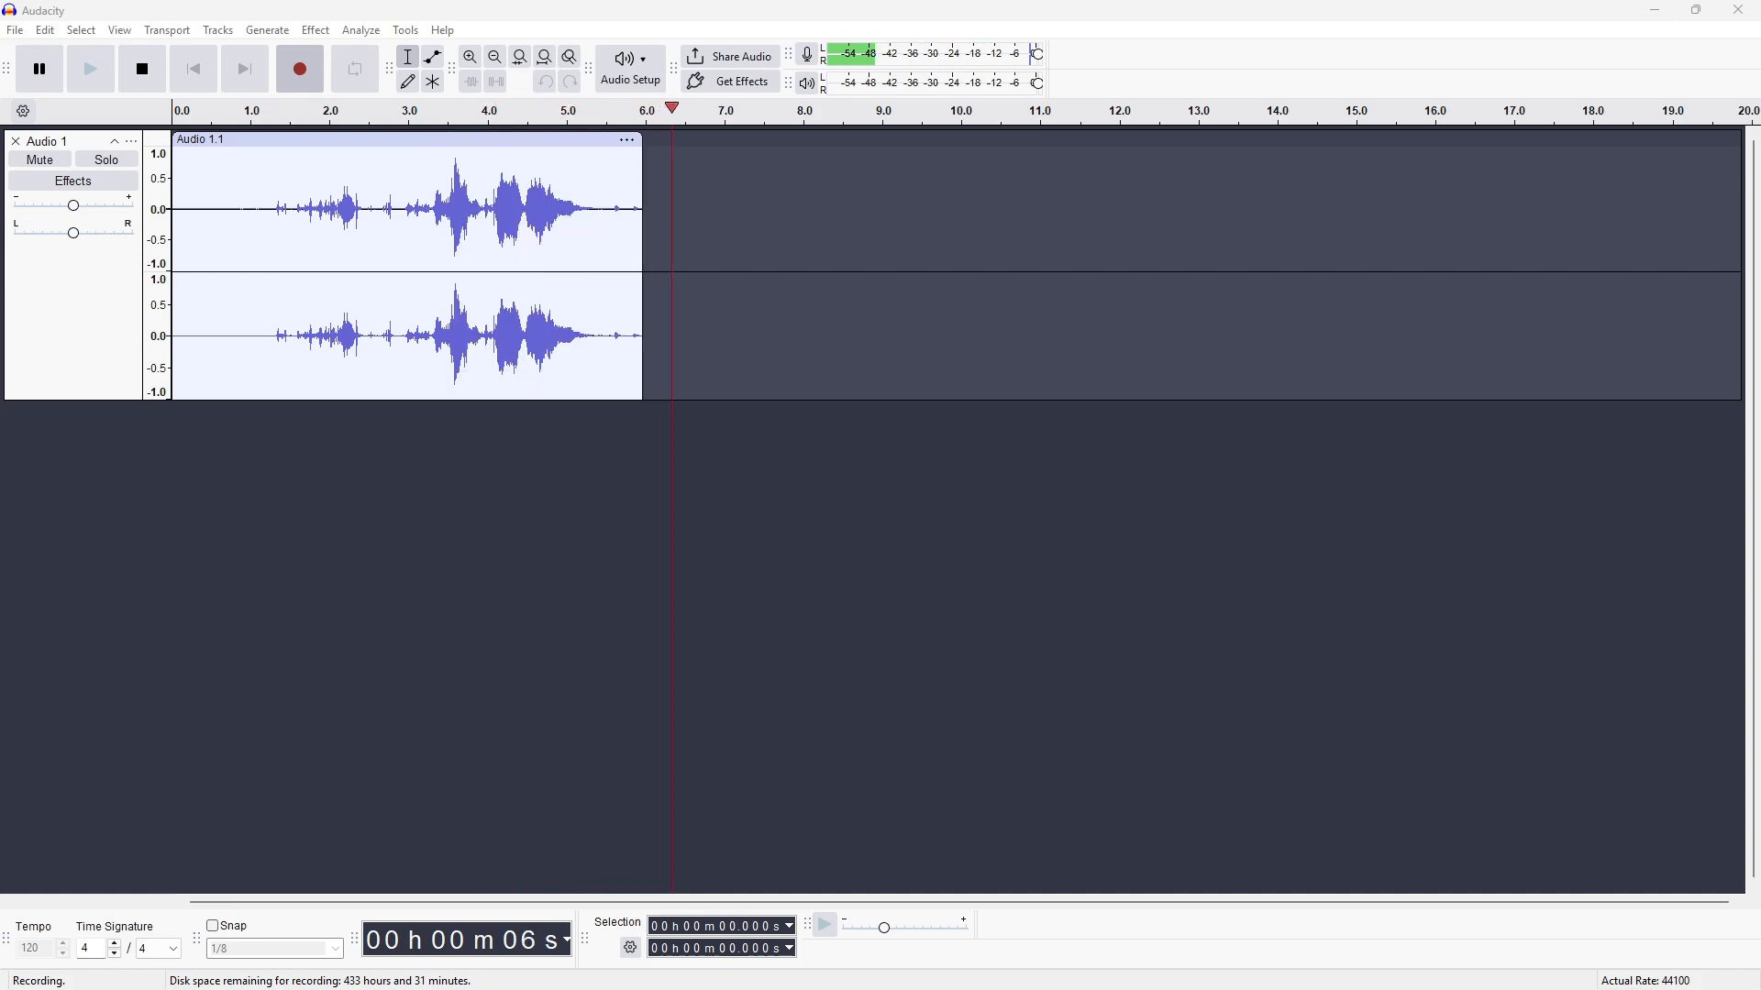
{"action": "left_click", "coordinate": [146, 68]}
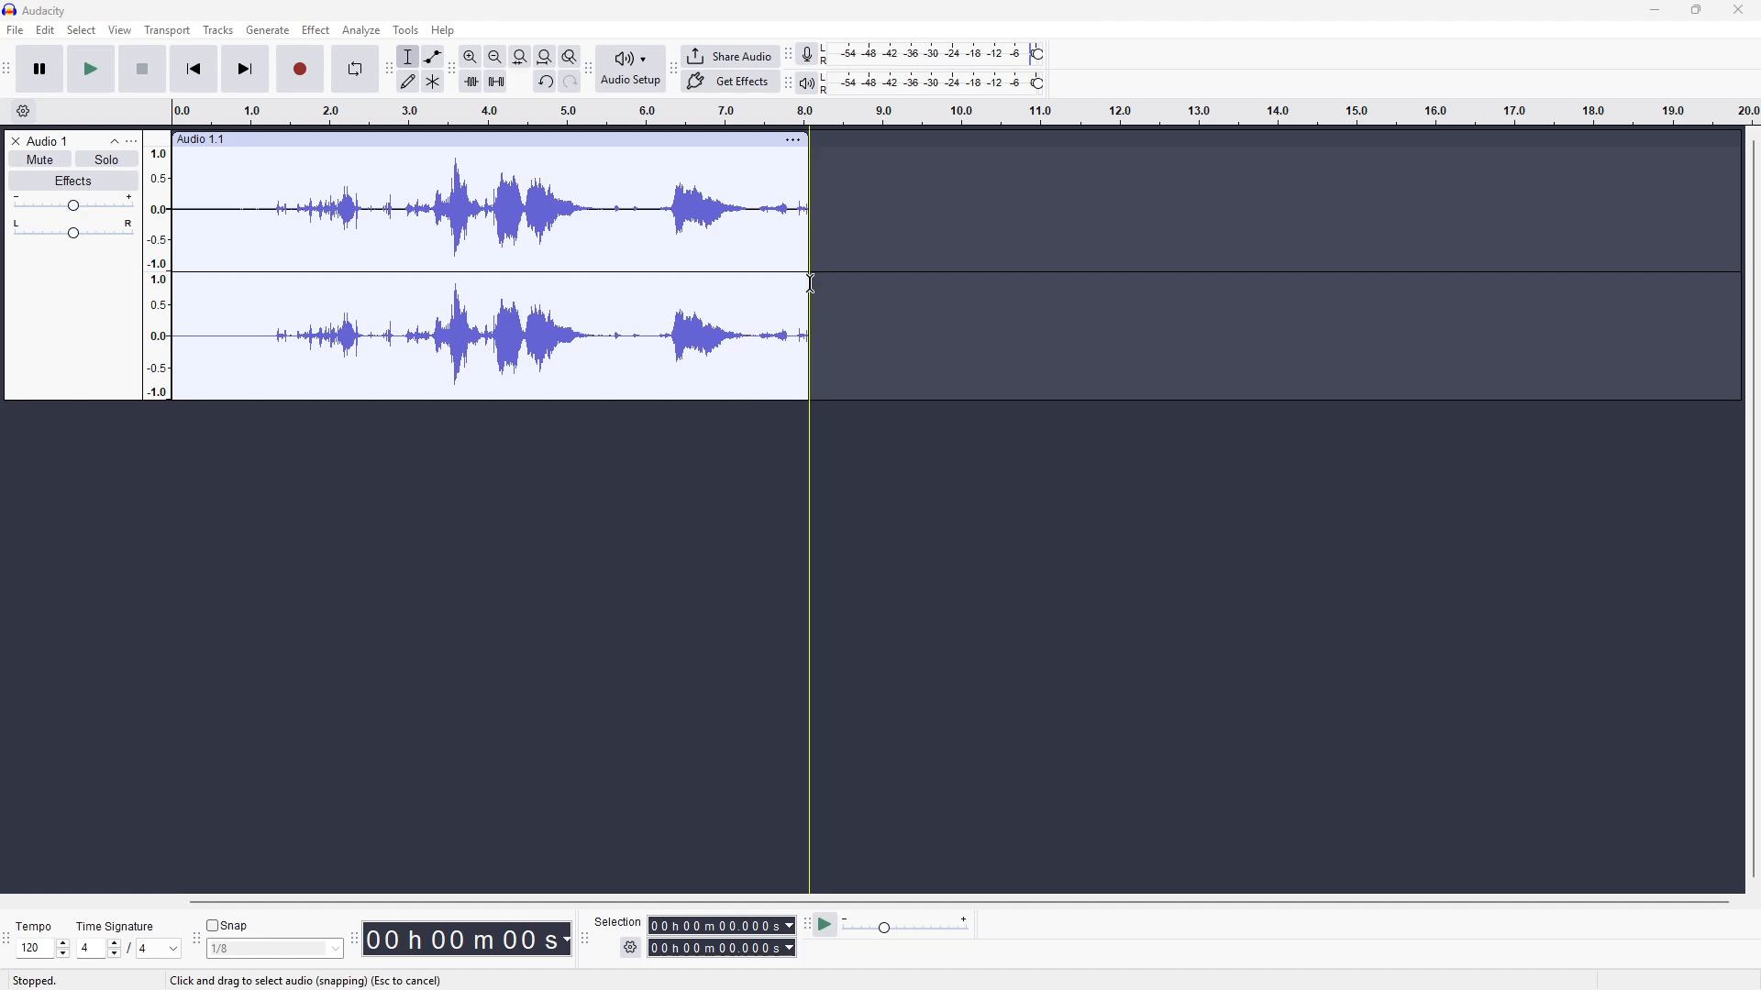
{"action": "left_click_drag", "start_coordinate": [812, 283], "coordinate": [491, 284]}
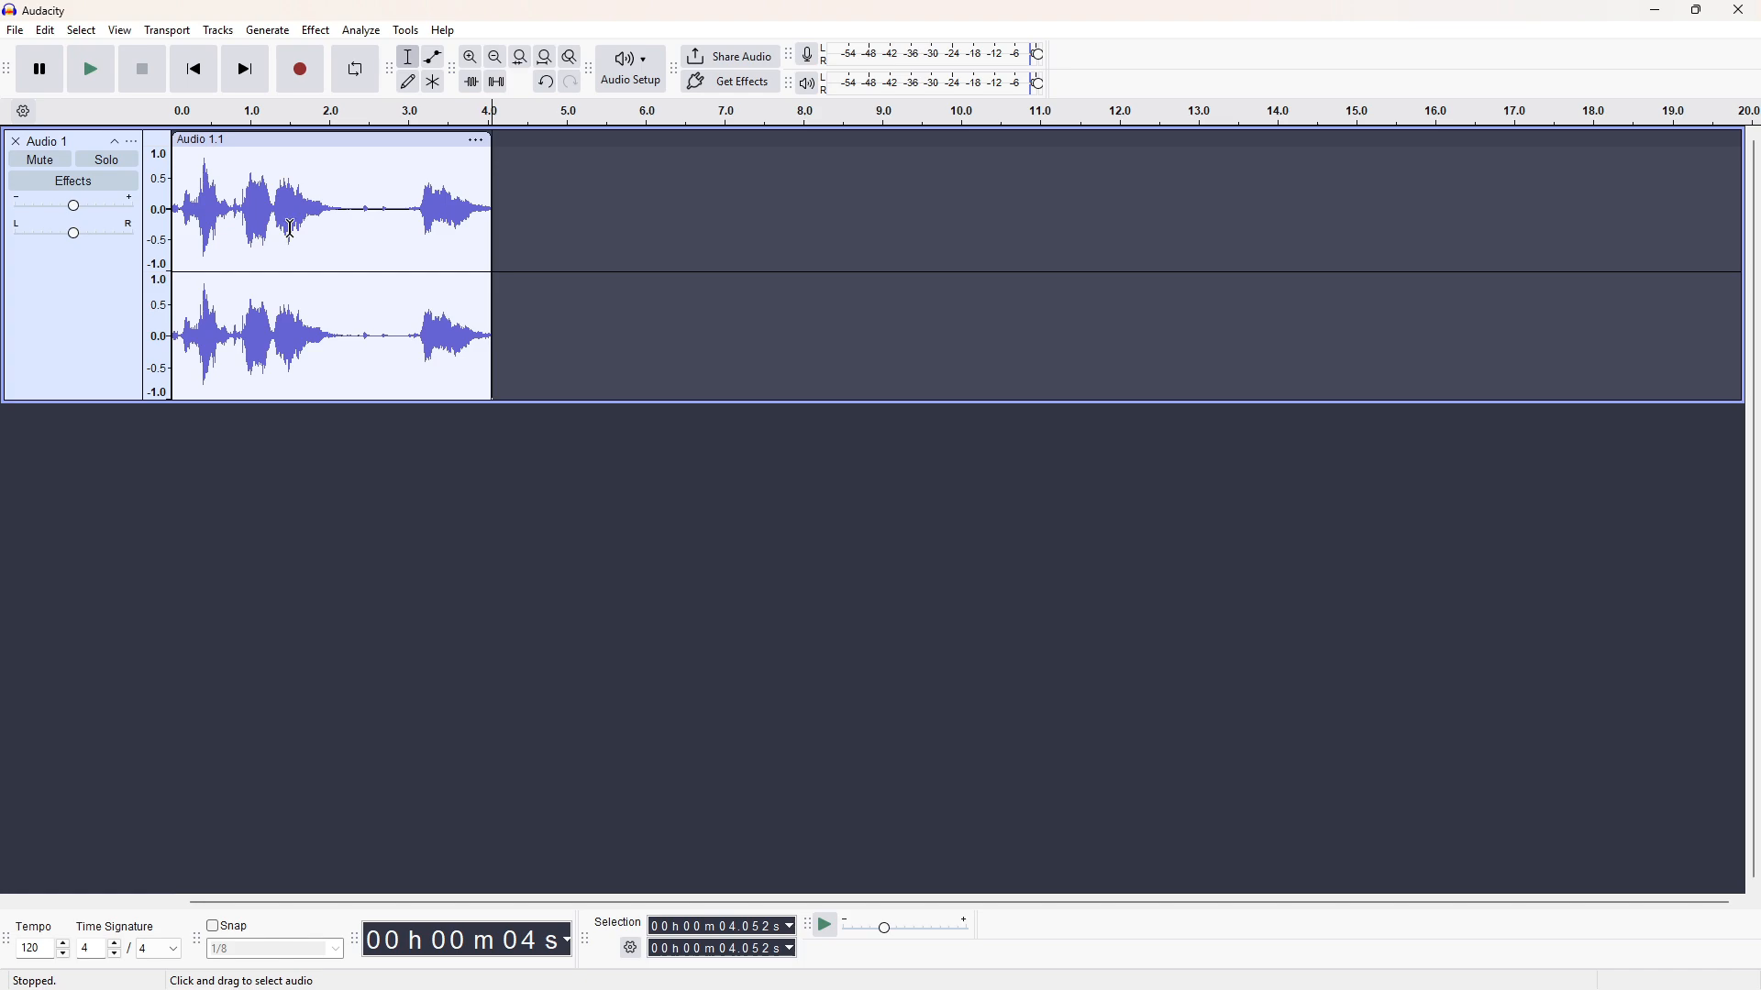
- Start exporting the trimmed recording as an audio file
{"action": "left_click", "coordinate": [16, 34]}
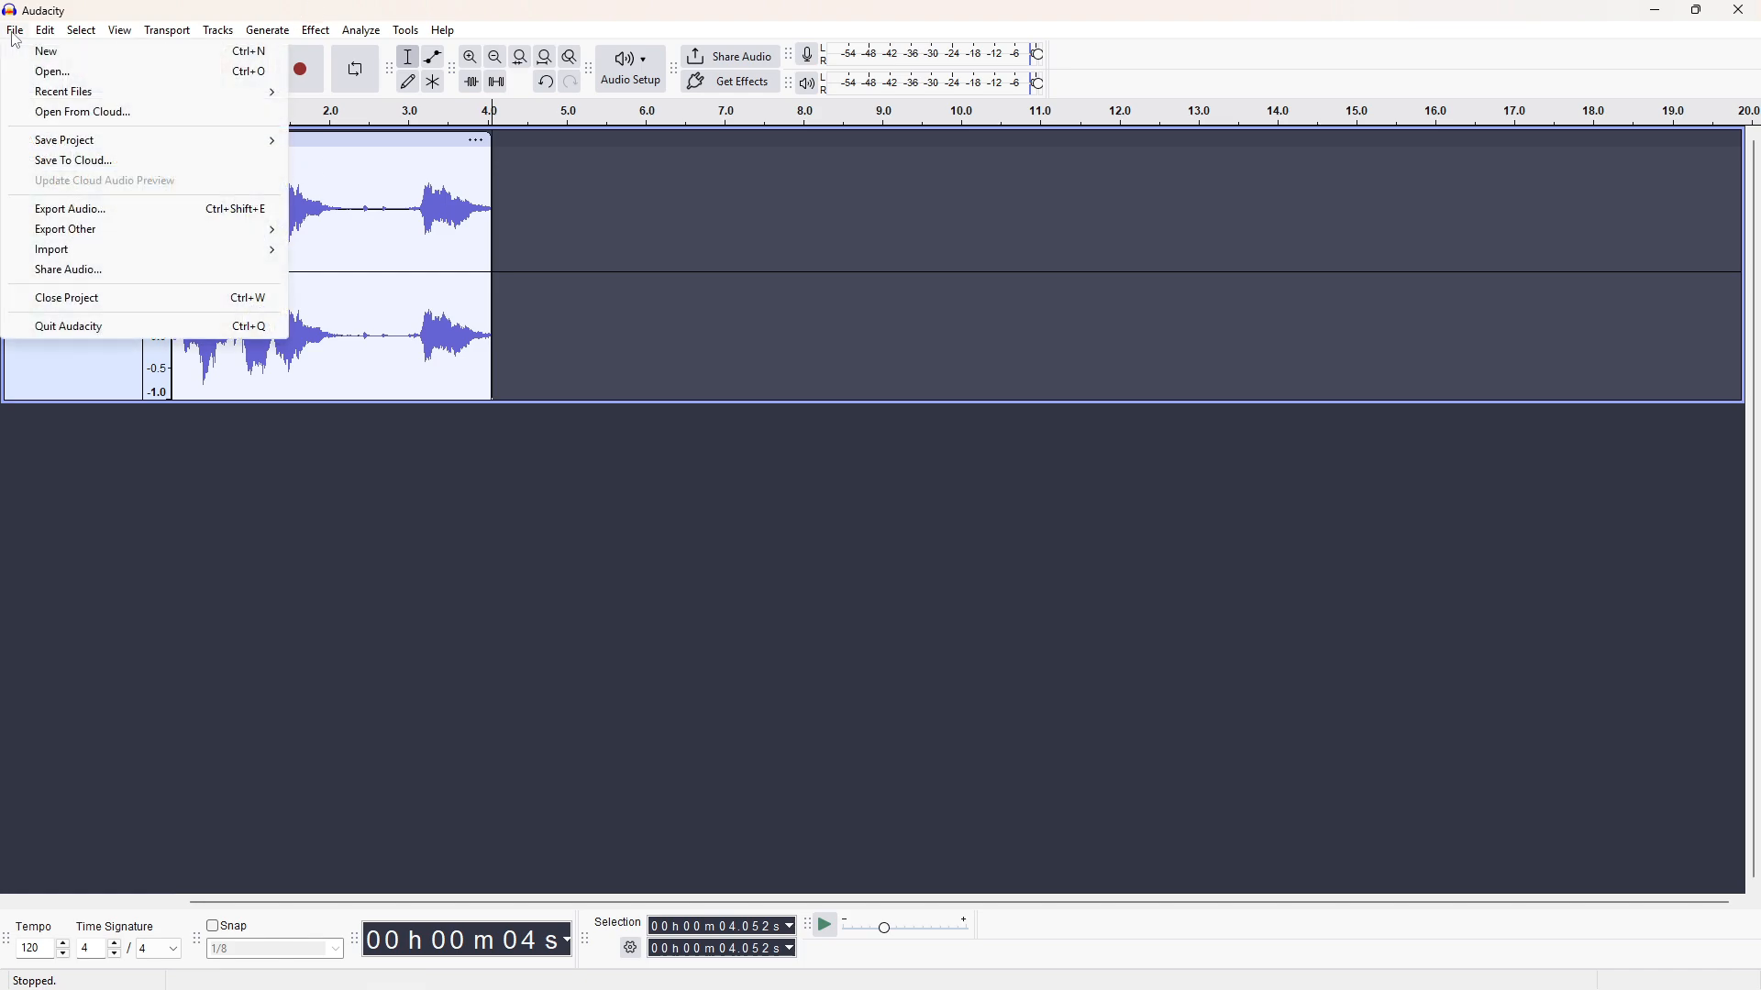
{"action": "left_click", "coordinate": [75, 216]}
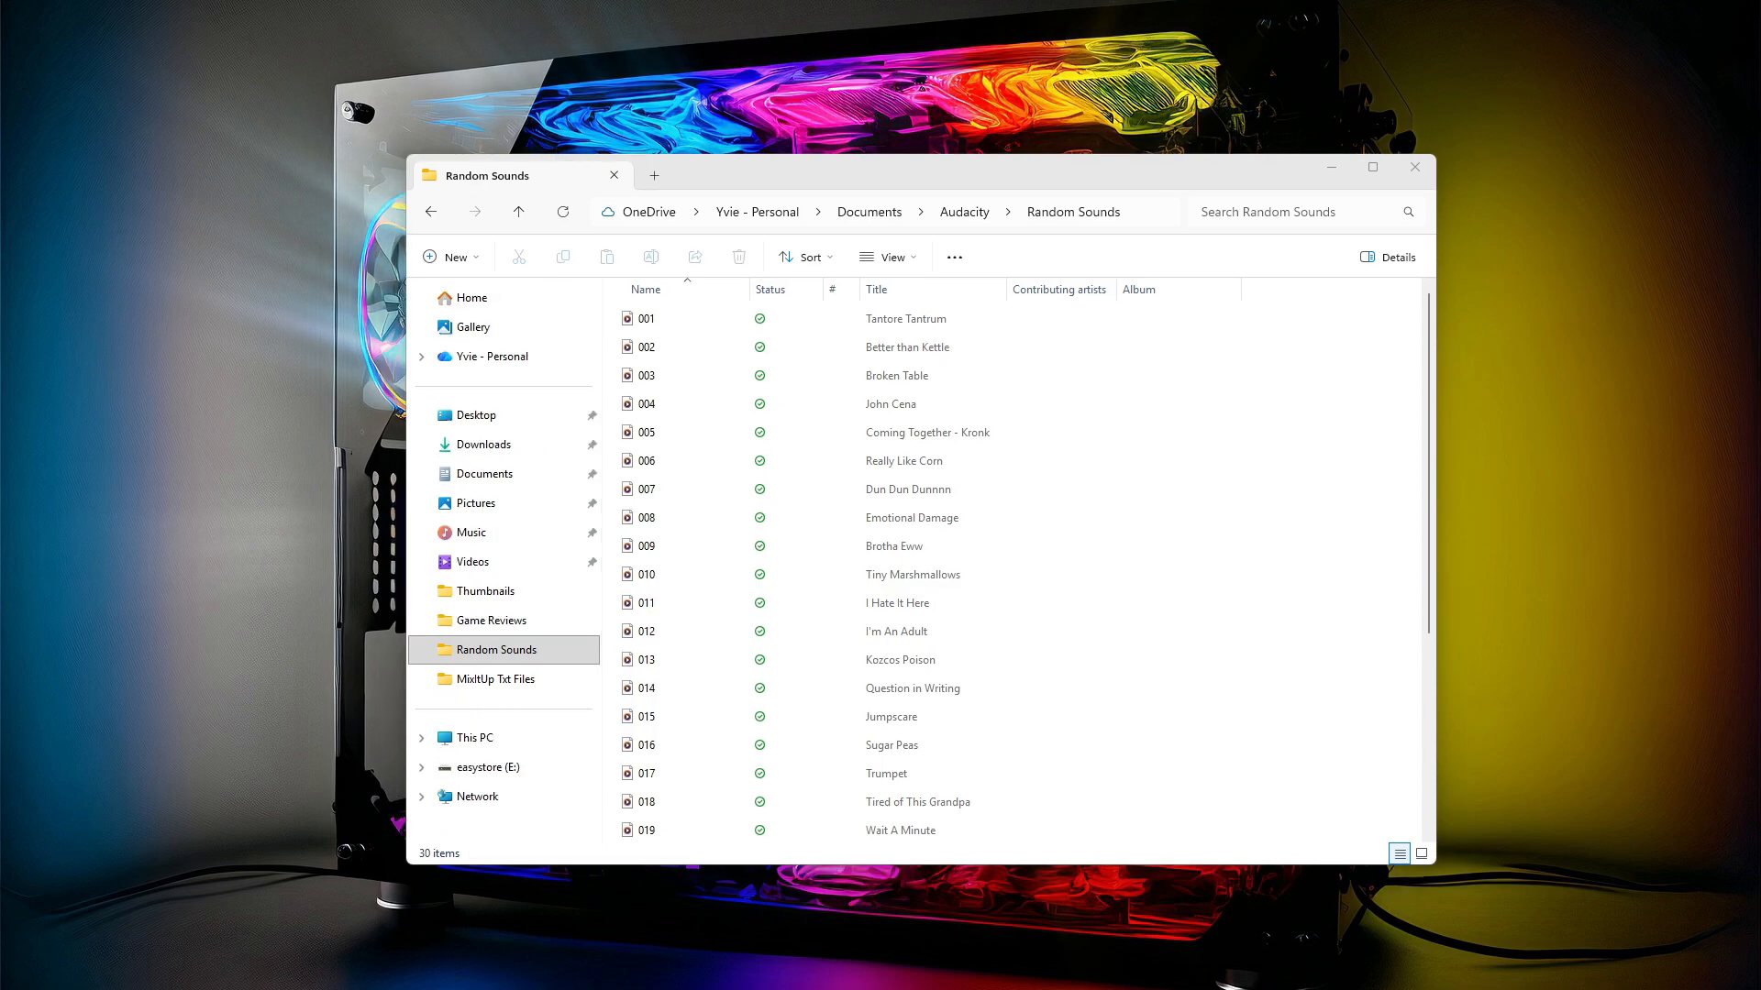
- In File Explorer, copy sound files 012 to 017 from the Random Sounds folder into the Random Sounds Demo folder
{"action": "left_click", "coordinate": [1041, 635]}
{"action": "left_click", "coordinate": [934, 773], "text": "shift"}
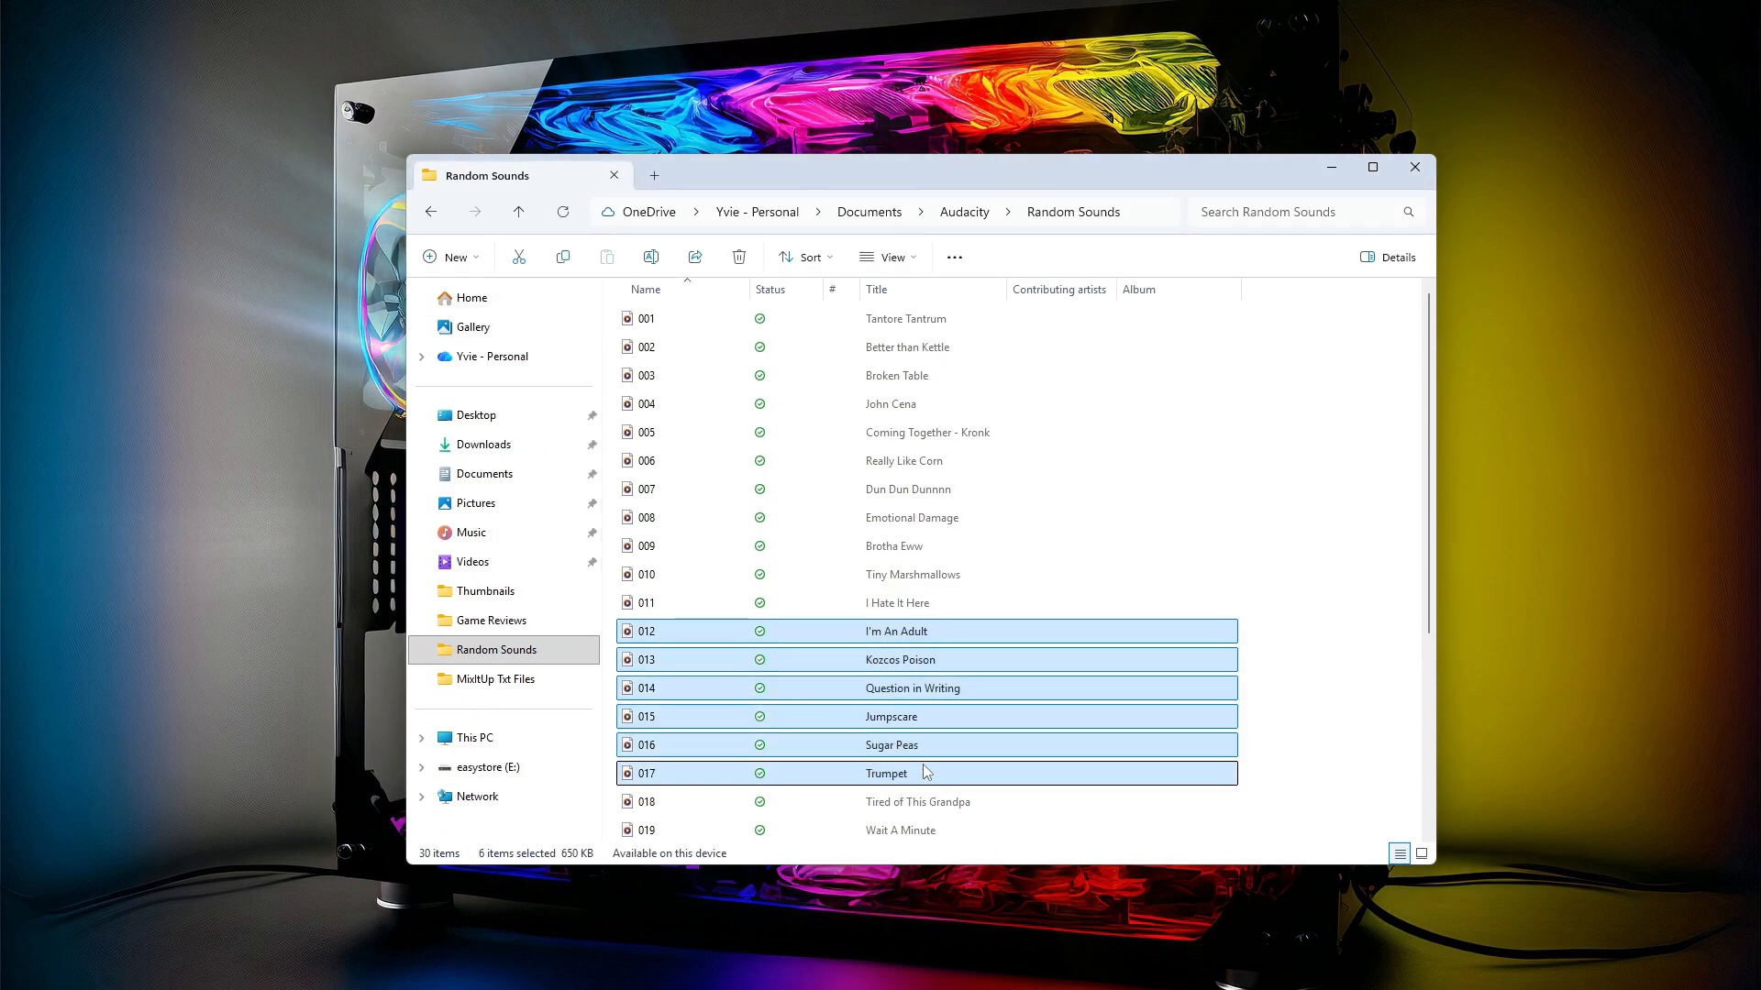
{"action": "right_click", "coordinate": [889, 702]}
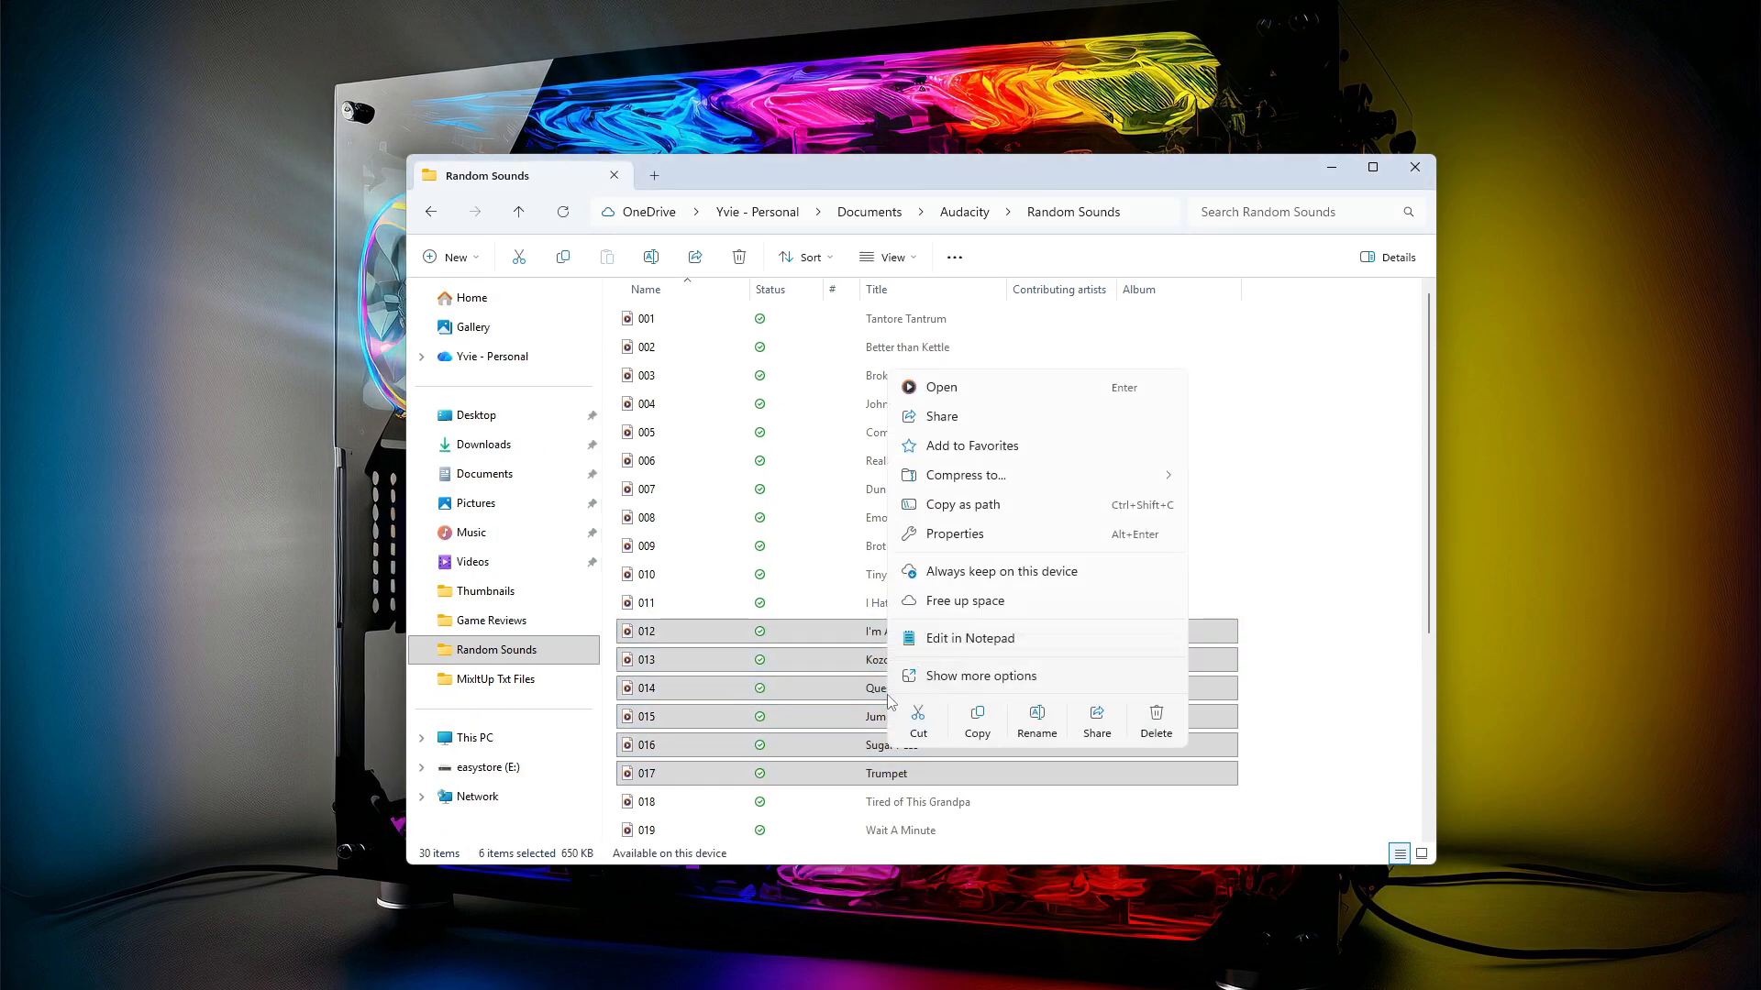
{"action": "left_click", "coordinate": [978, 720]}
{"action": "left_click", "coordinate": [972, 213]}
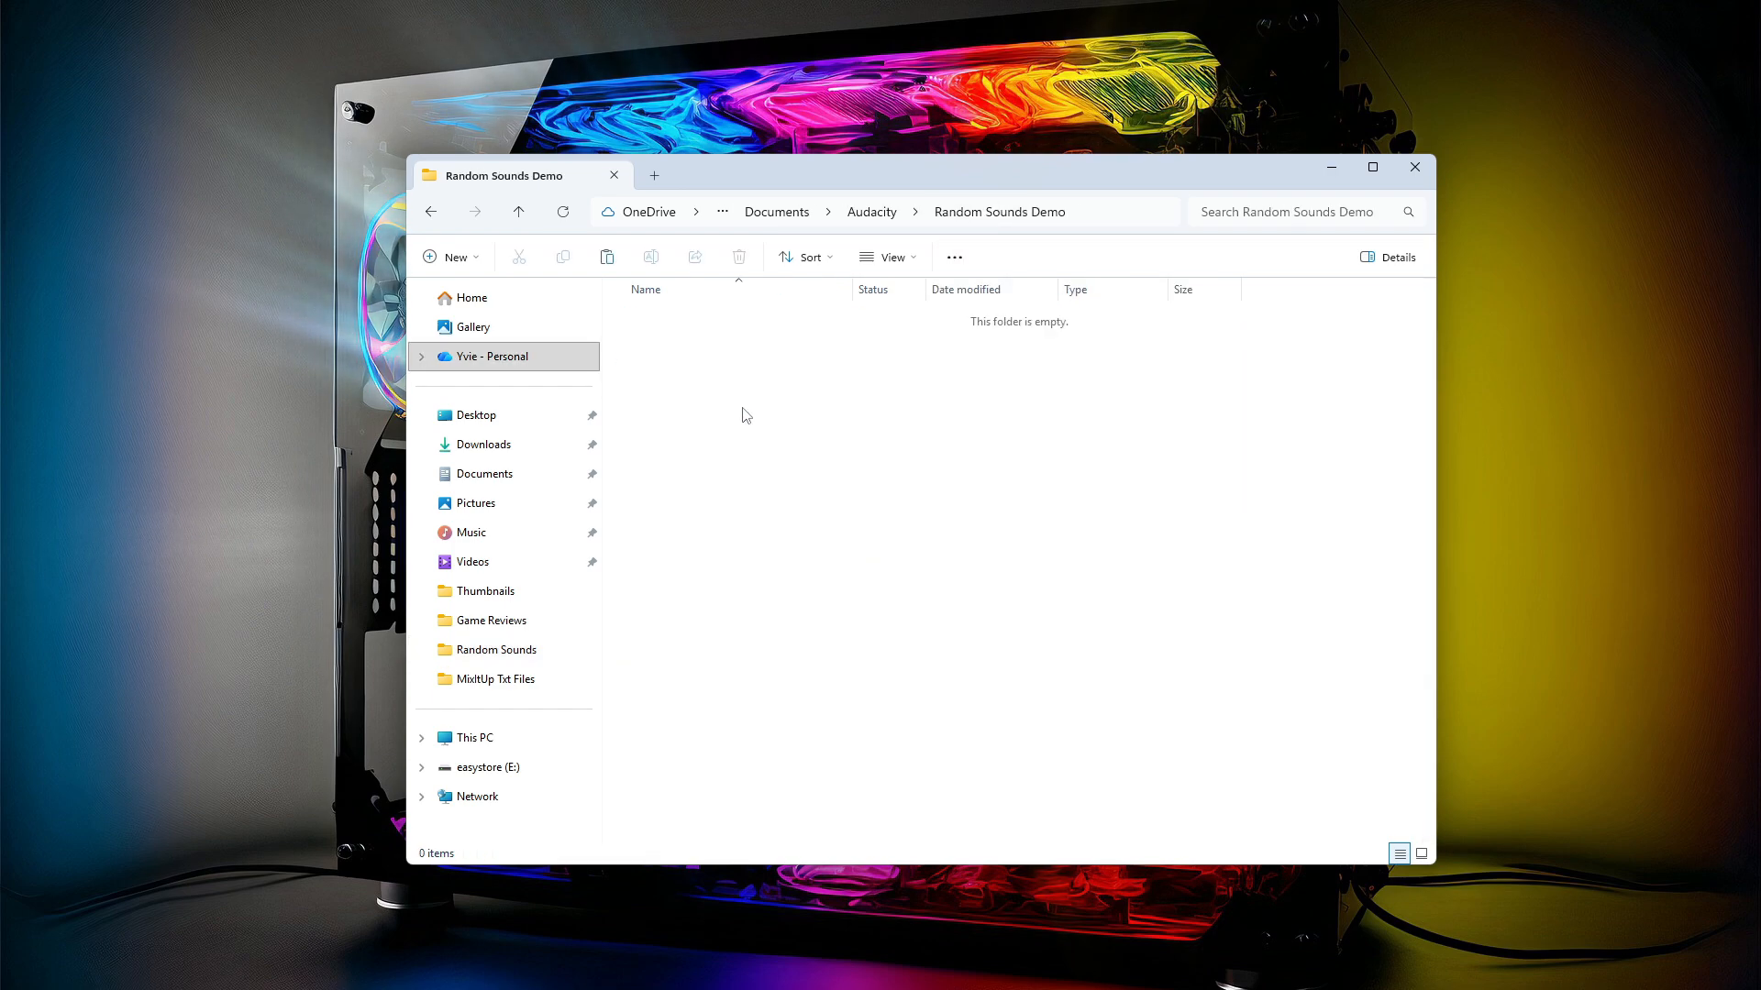
{"action": "right_click", "coordinate": [743, 415]}
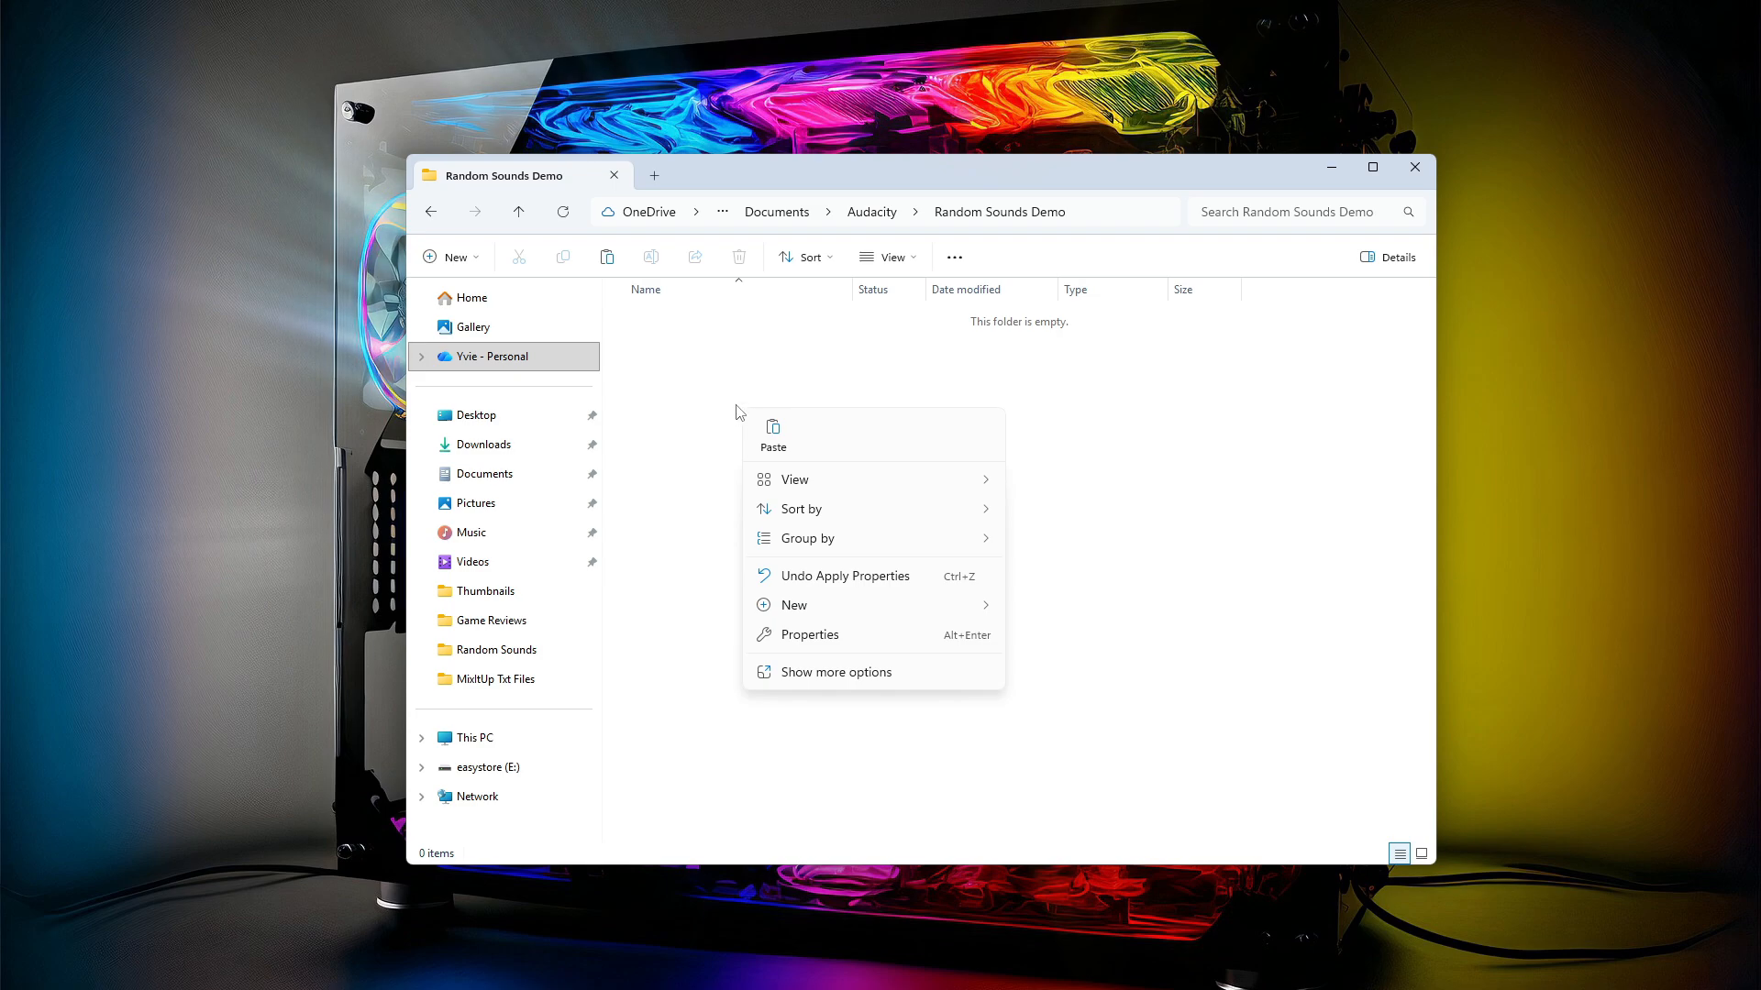
{"action": "left_click", "coordinate": [773, 439]}
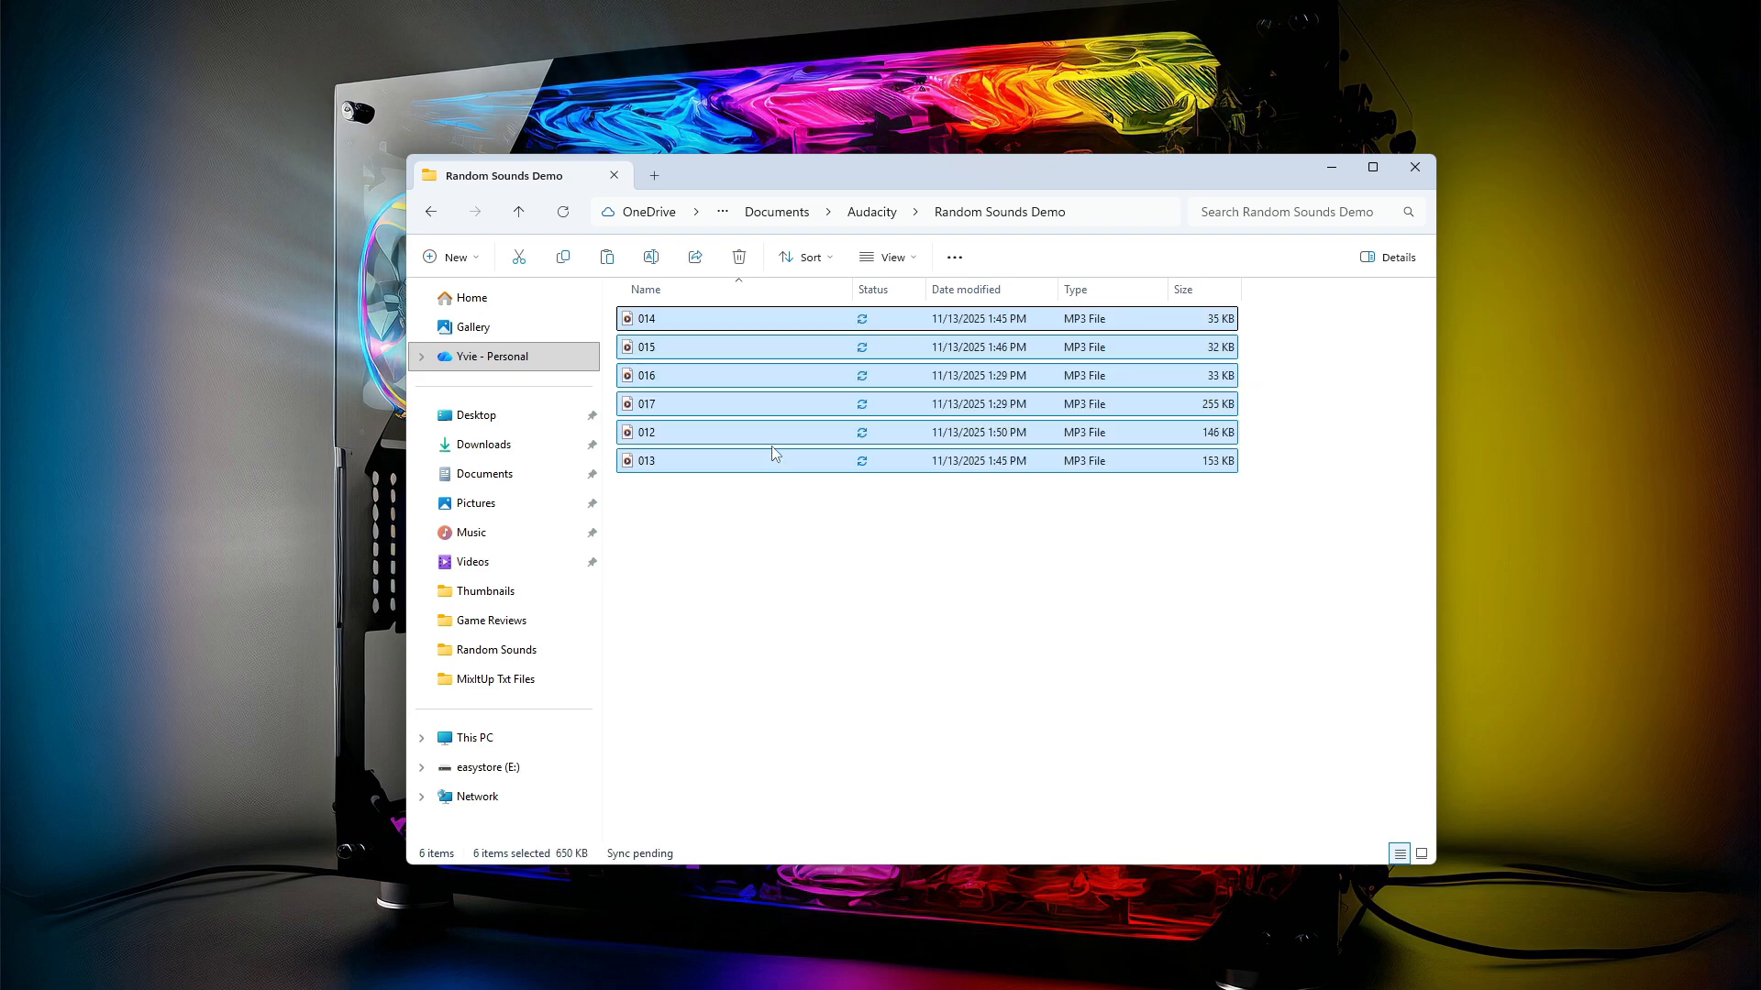
{"action": "left_click", "coordinate": [761, 519]}
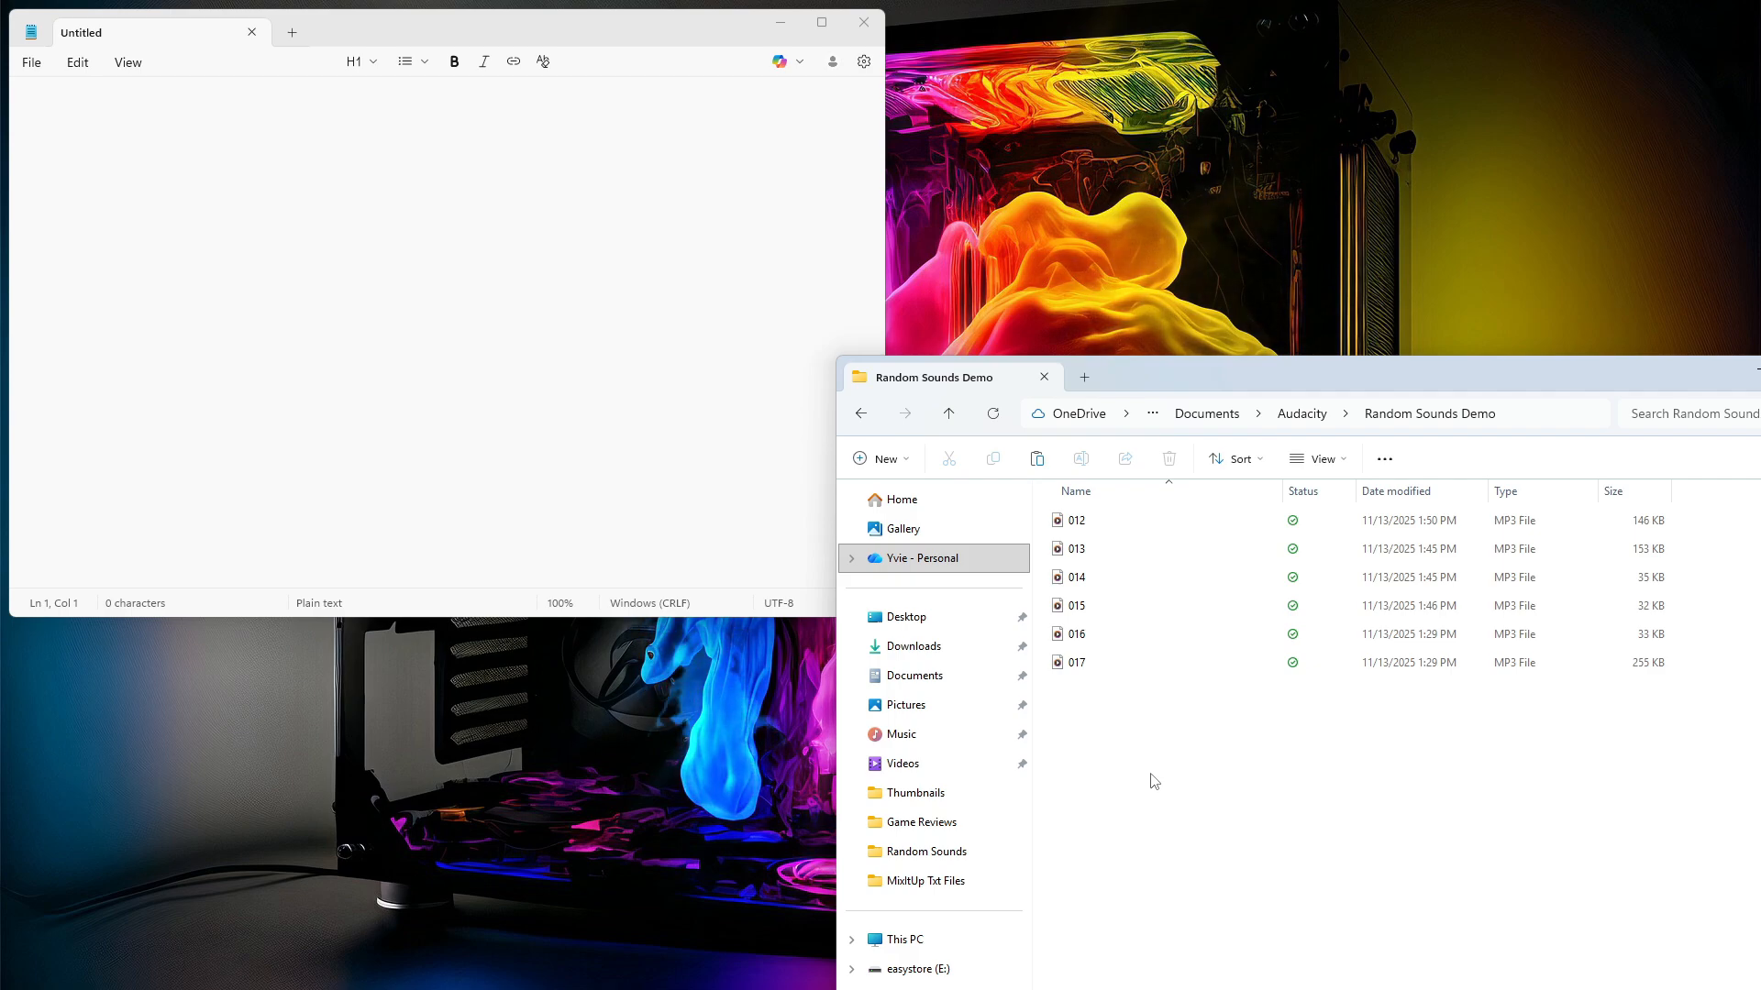
- List the full paths of 012.mp3 to 017.mp3 in the blank Notepad document, one per line without quotation marks
{"action": "right_click", "coordinate": [1075, 530]}
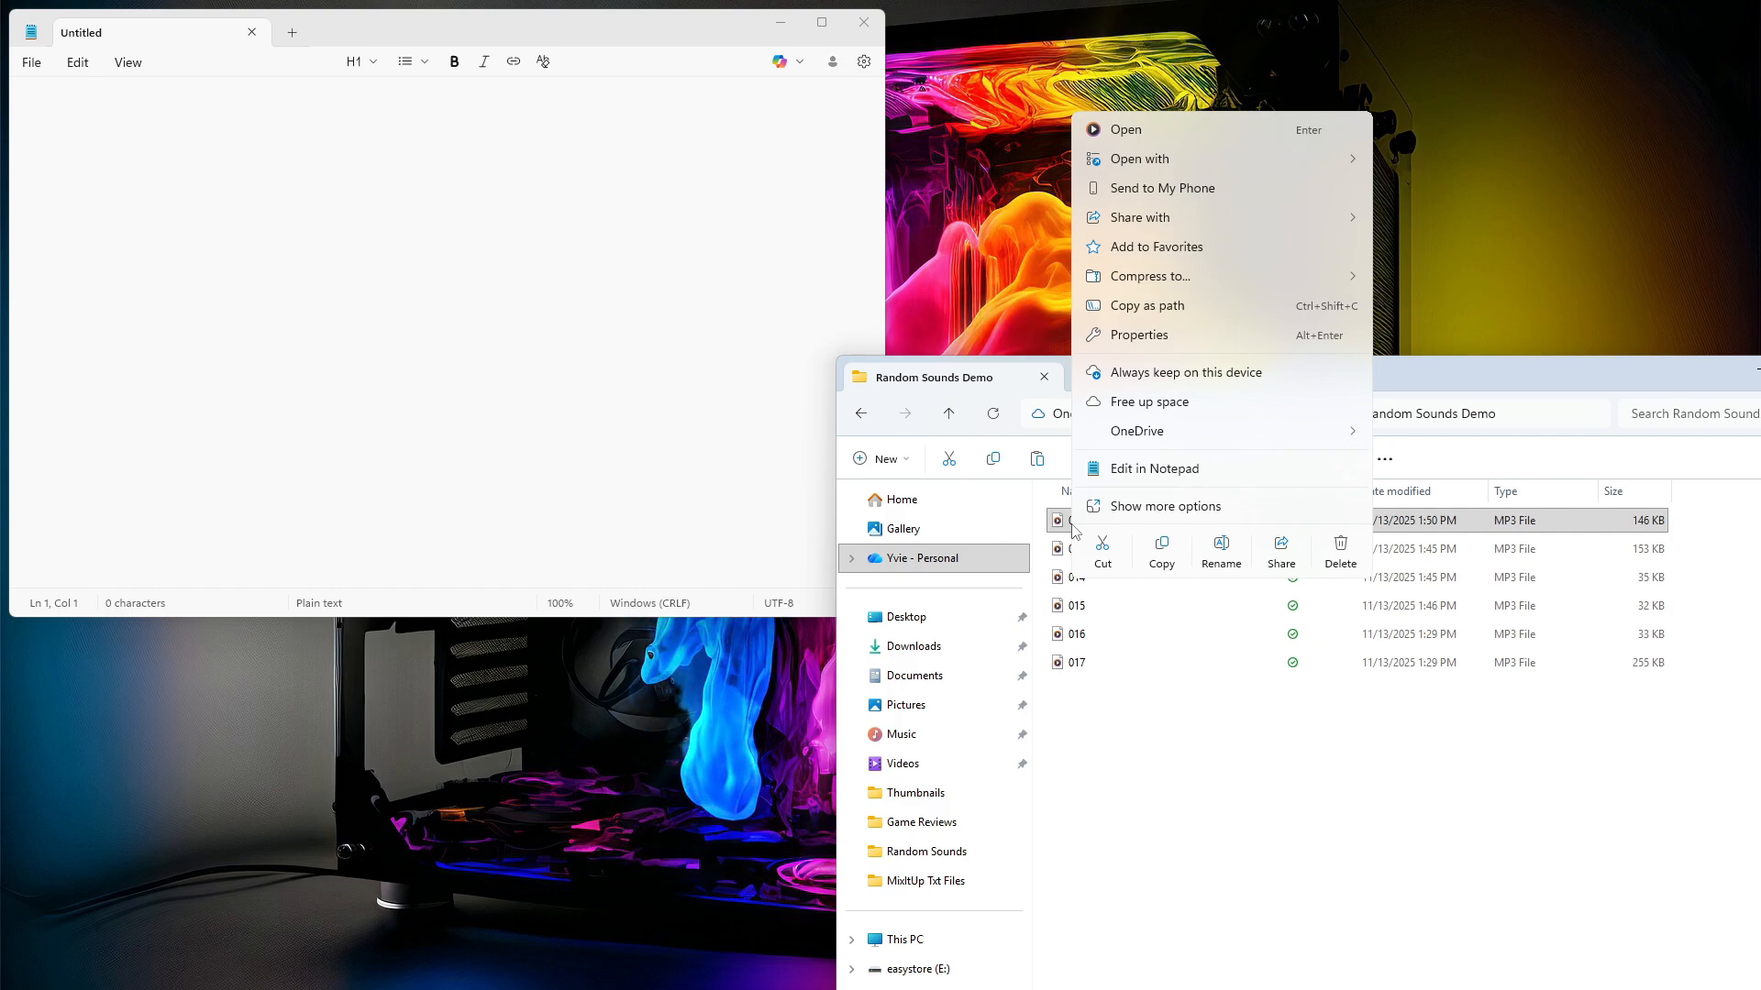
{"action": "left_click", "coordinate": [1128, 305]}
{"action": "left_click", "coordinate": [334, 181]}
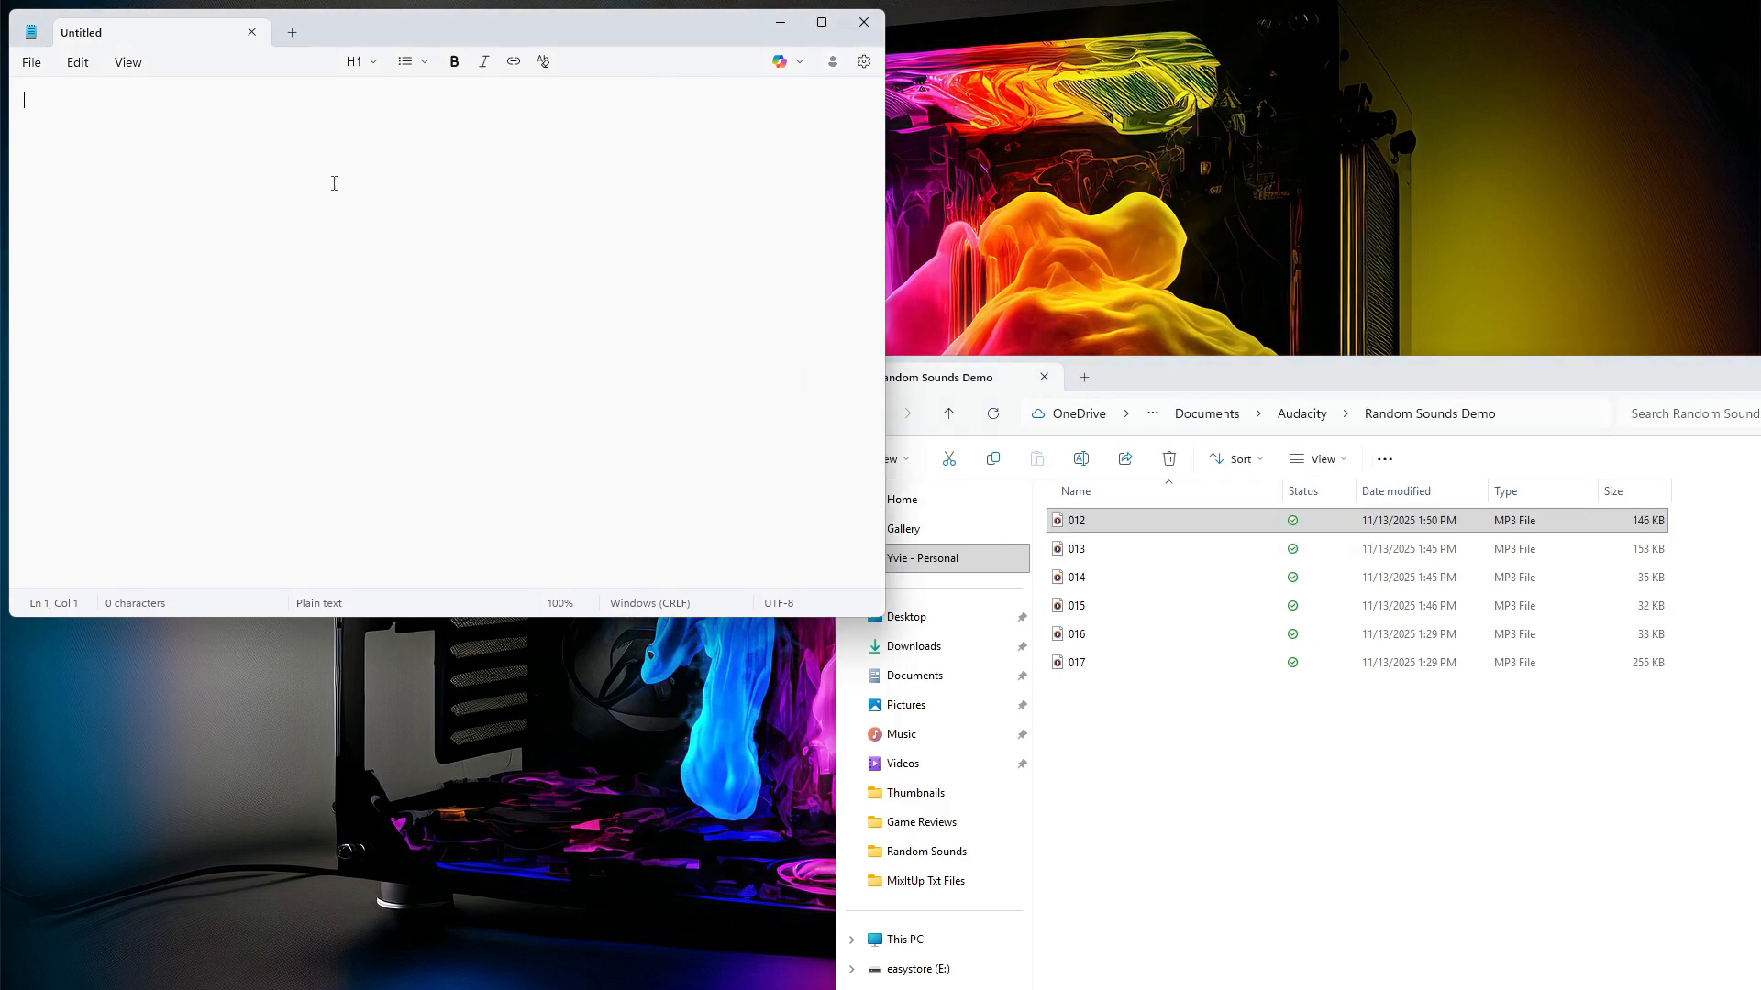
{"action": "key", "text": "ctrl+v"}
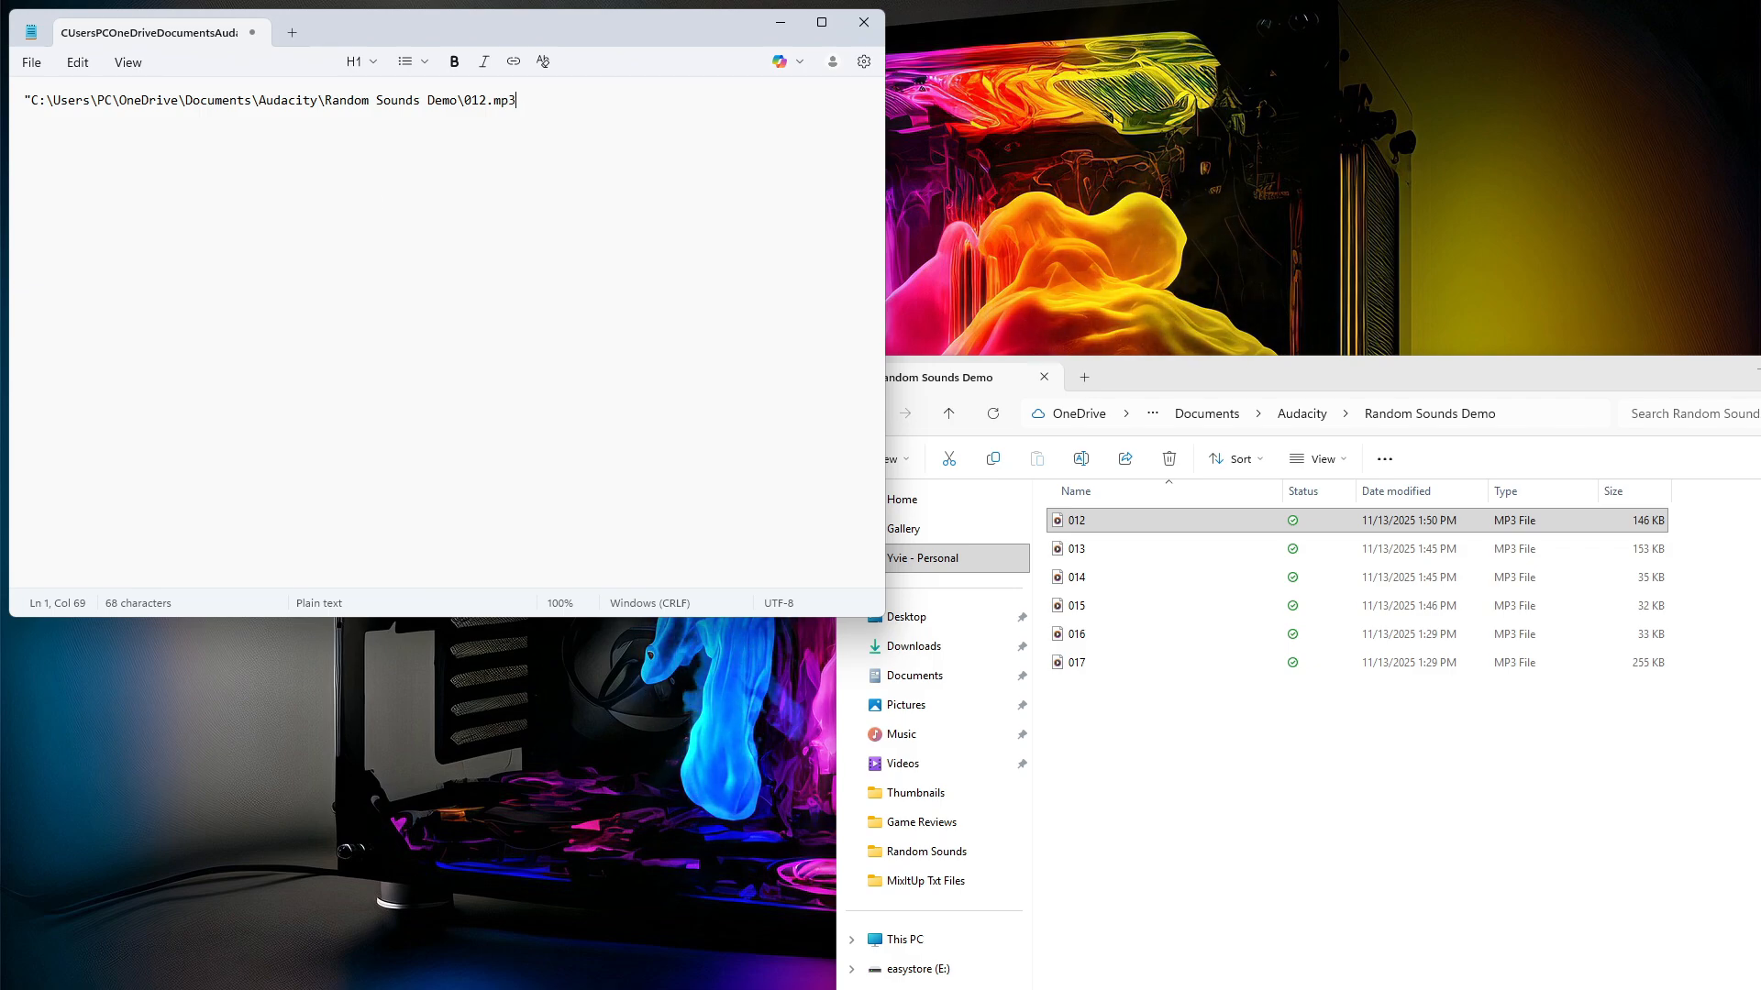
{"action": "key", "text": "BackSpace"}
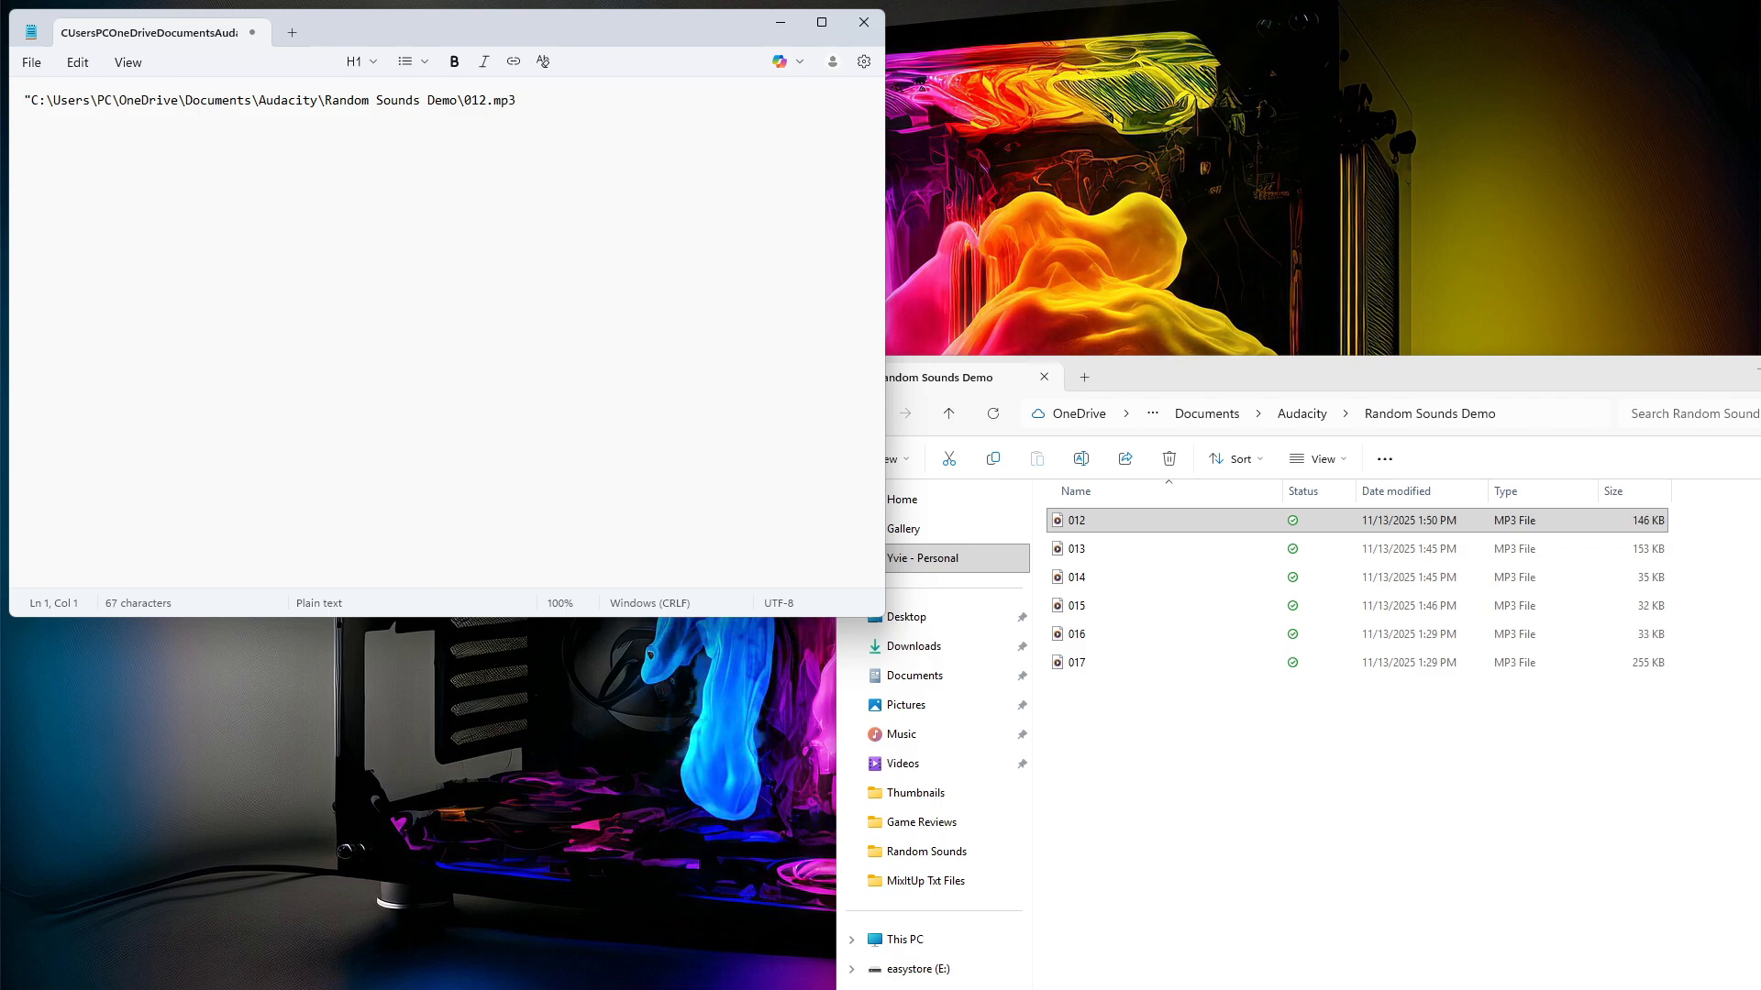
{"action": "key", "text": "Delete"}
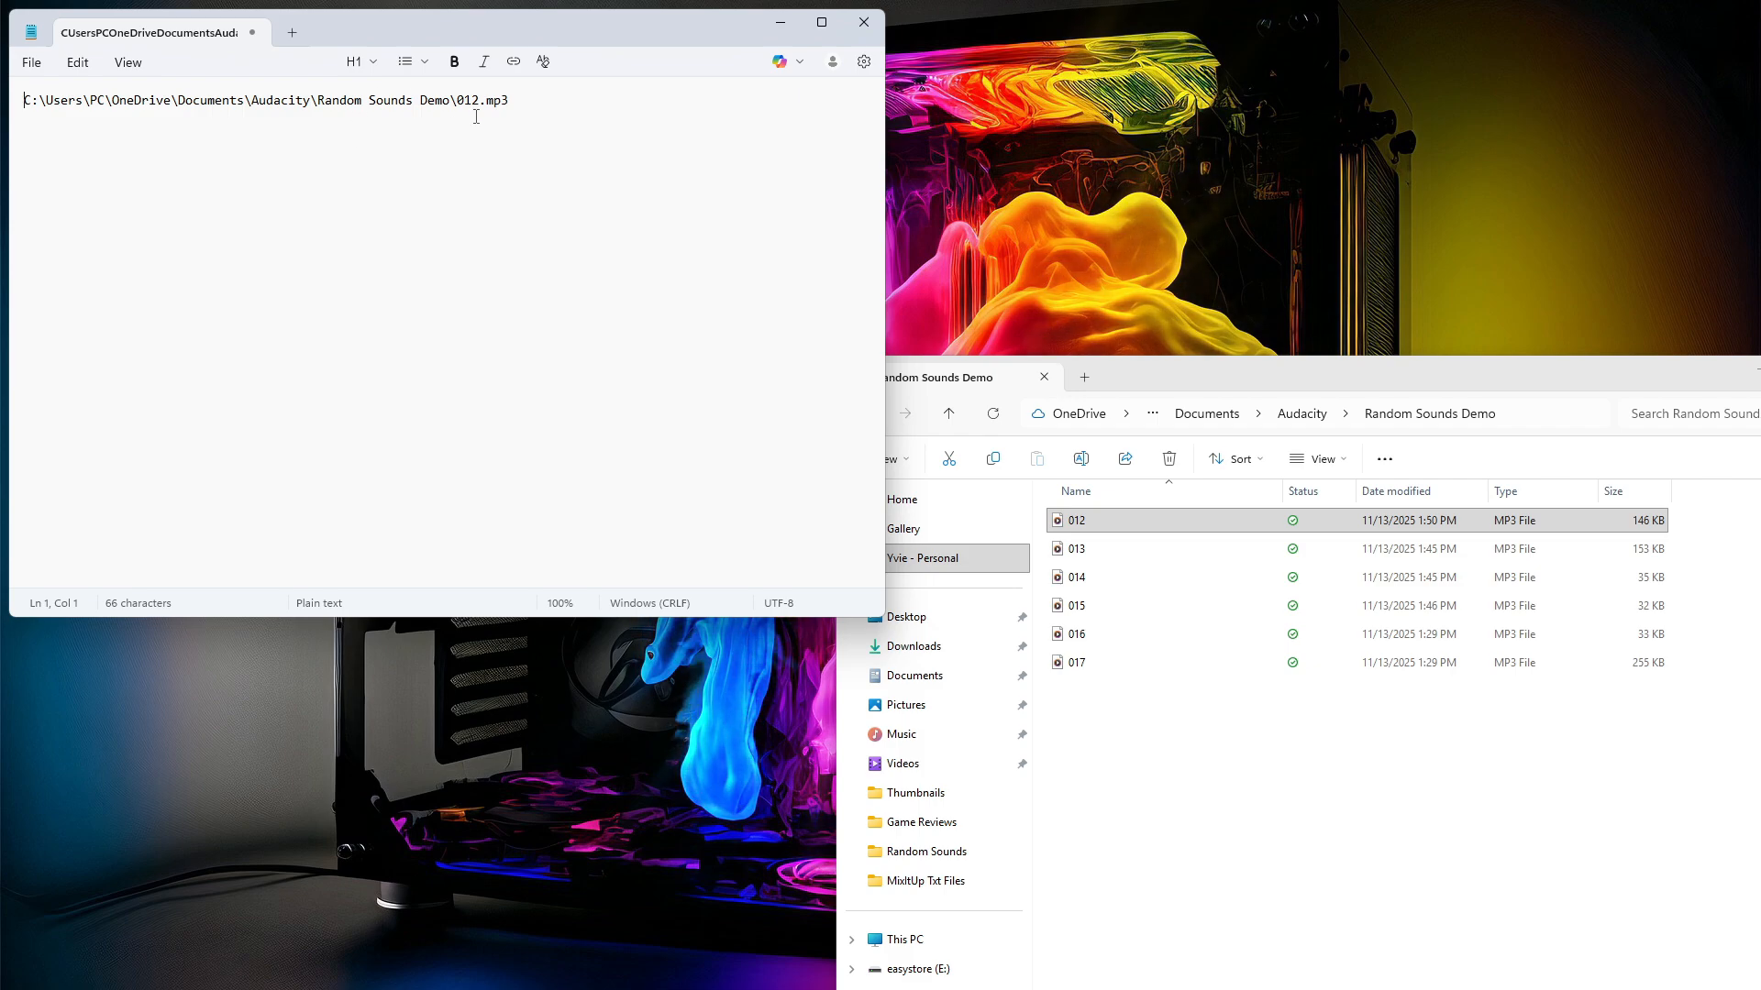
{"action": "key", "text": "Return"}
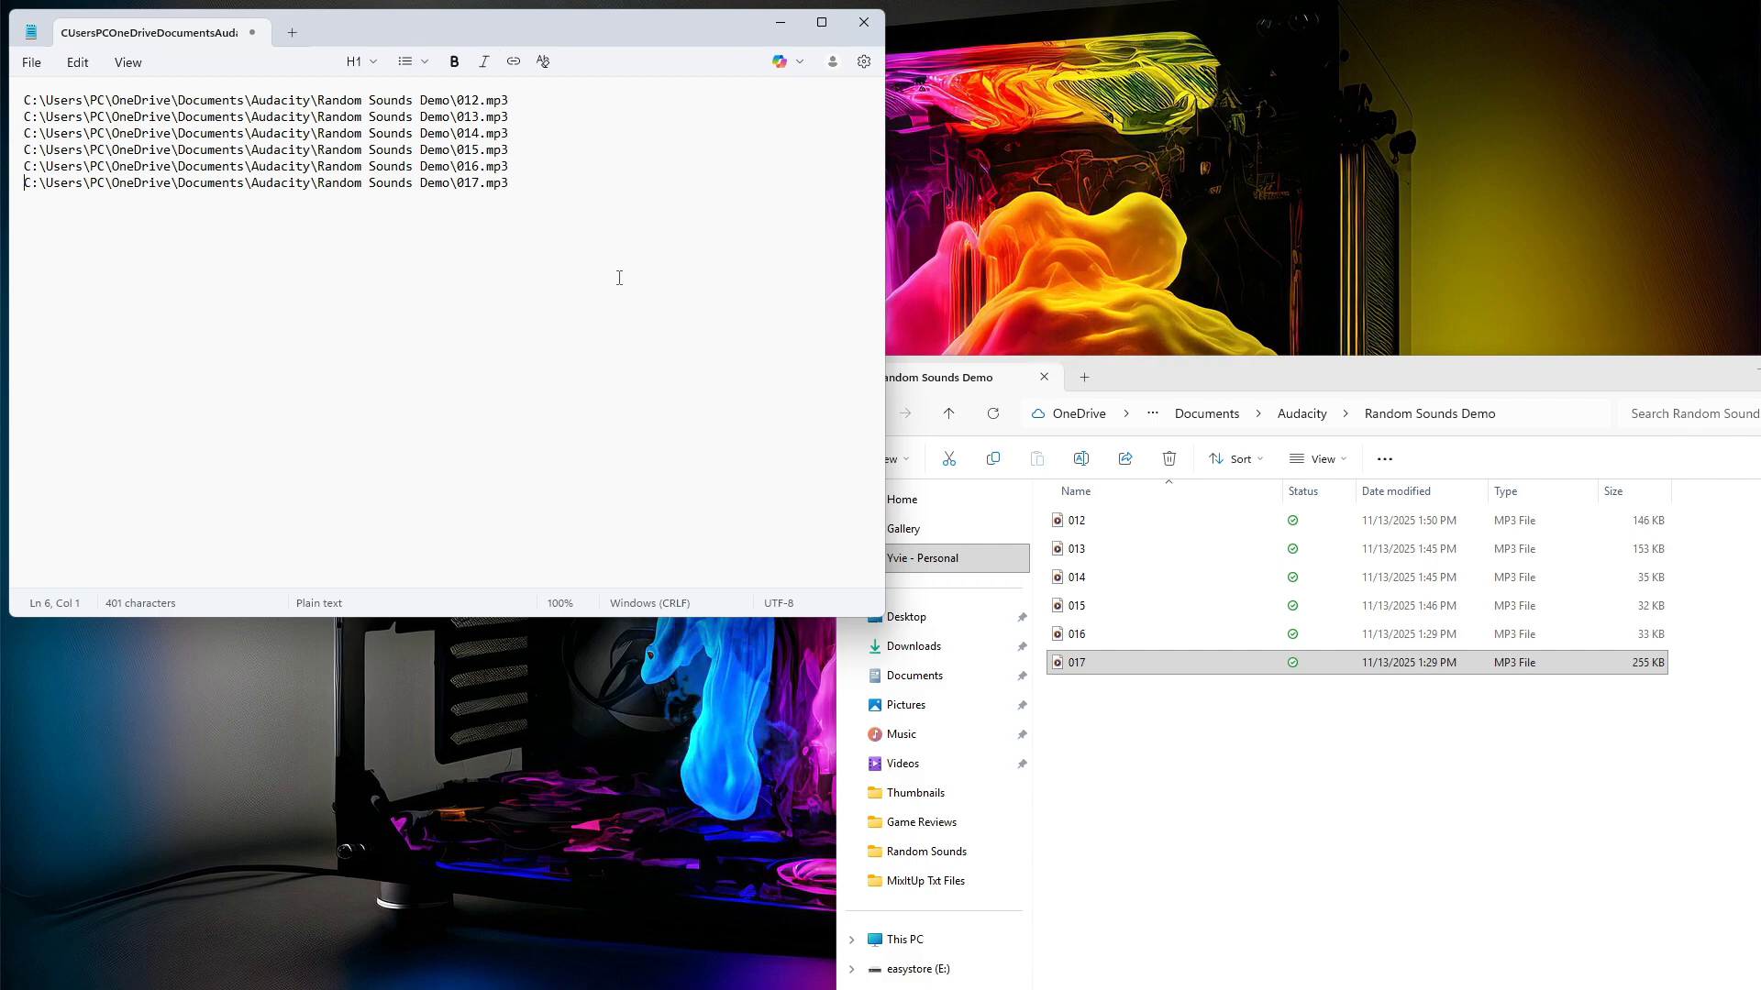
- Save the path list as a text document named MediaDemoSounds in the MixItUp Txt Files folder
{"action": "left_click", "coordinate": [31, 61]}
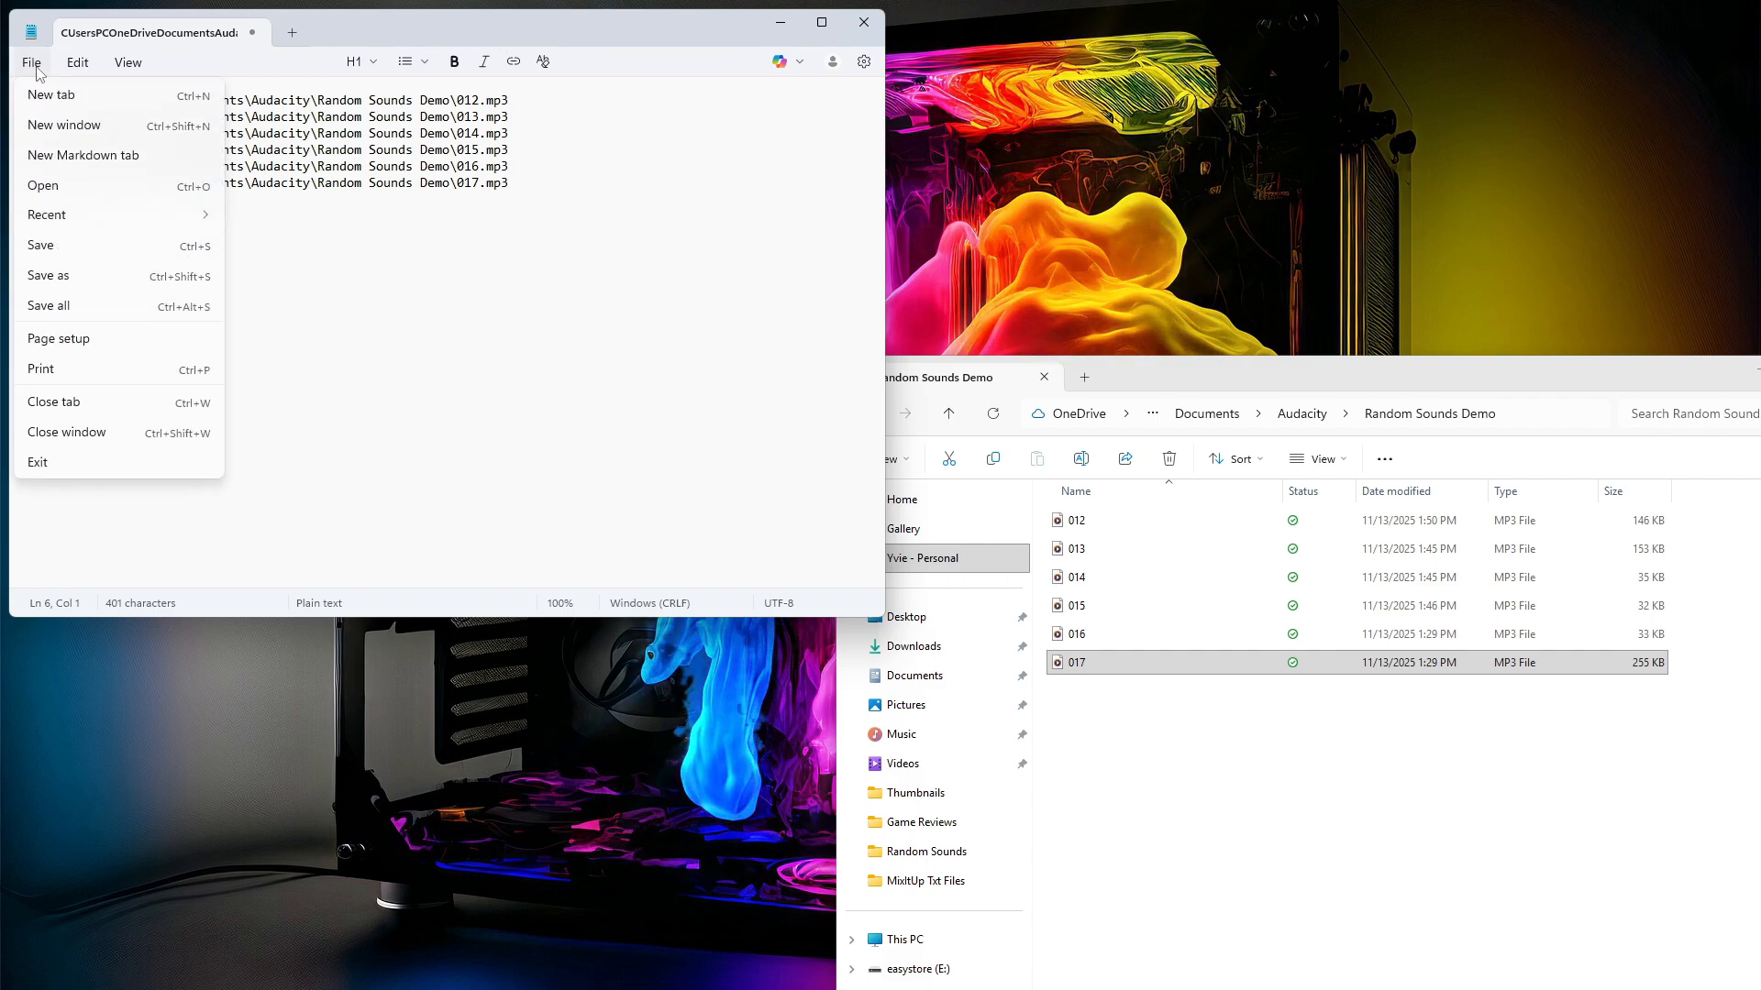
{"action": "left_click", "coordinate": [97, 278]}
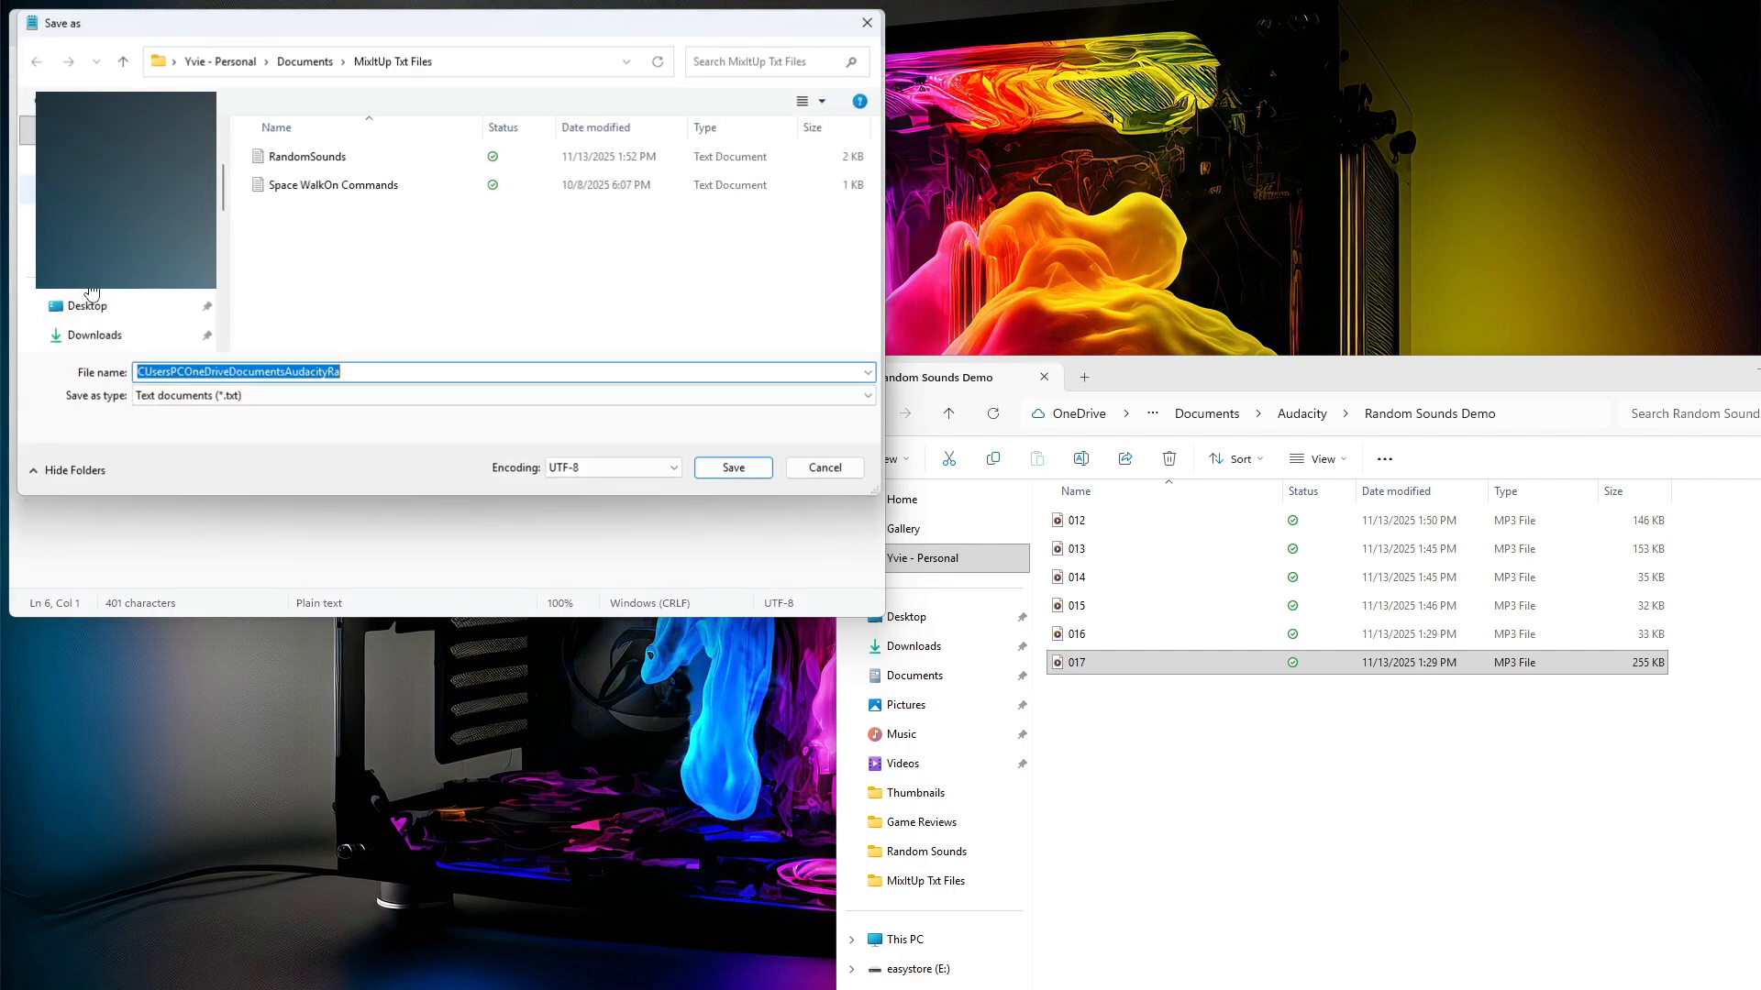
{"action": "left_click_drag", "start_coordinate": [441, 24], "coordinate": [753, 163]}
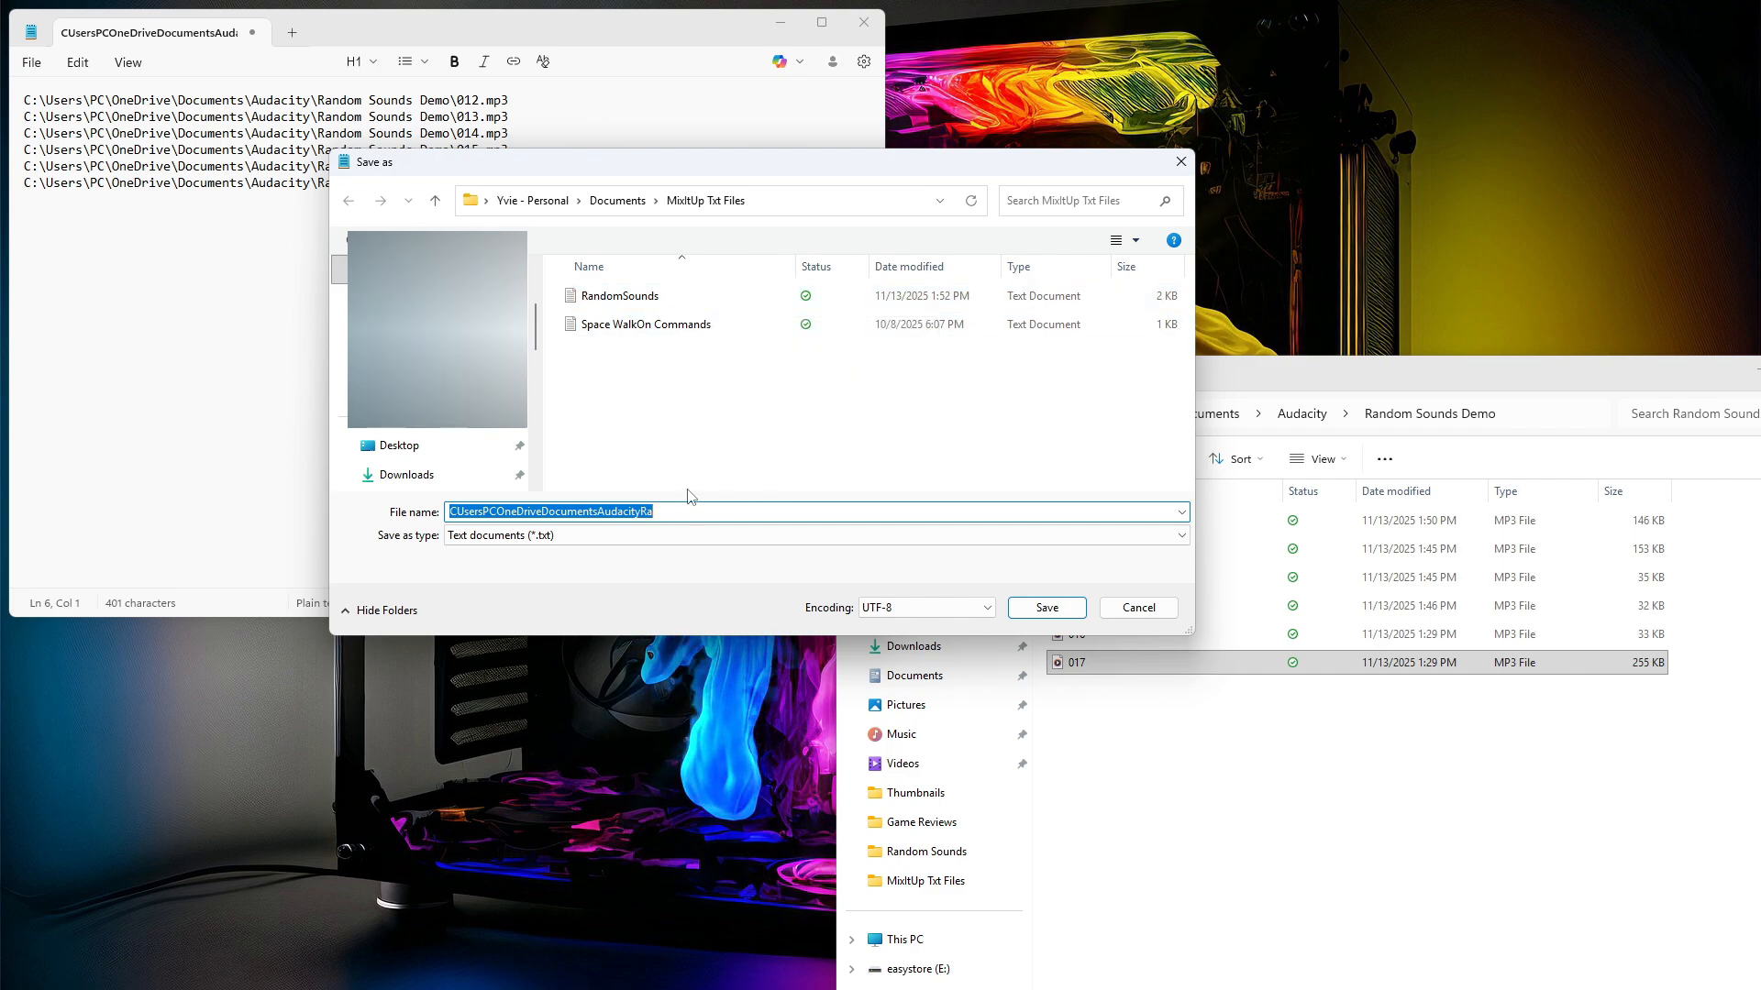
{"action": "type", "text": "Media"}
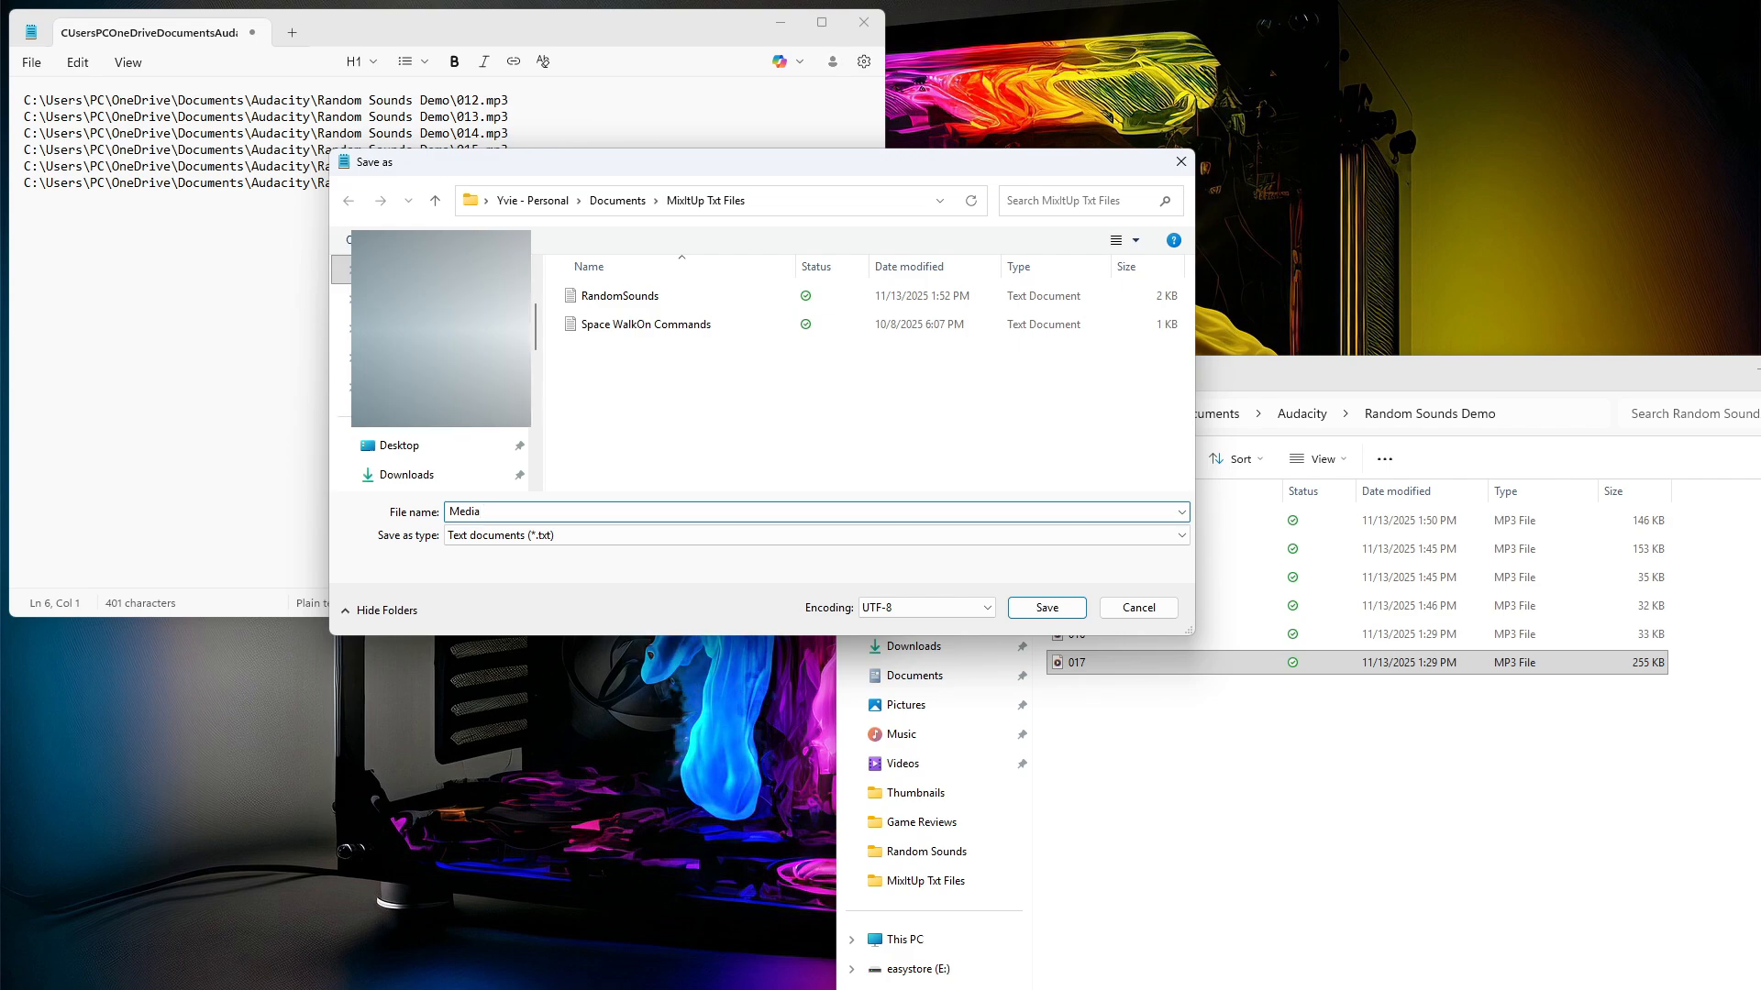
{"action": "type", "text": "Demo"}
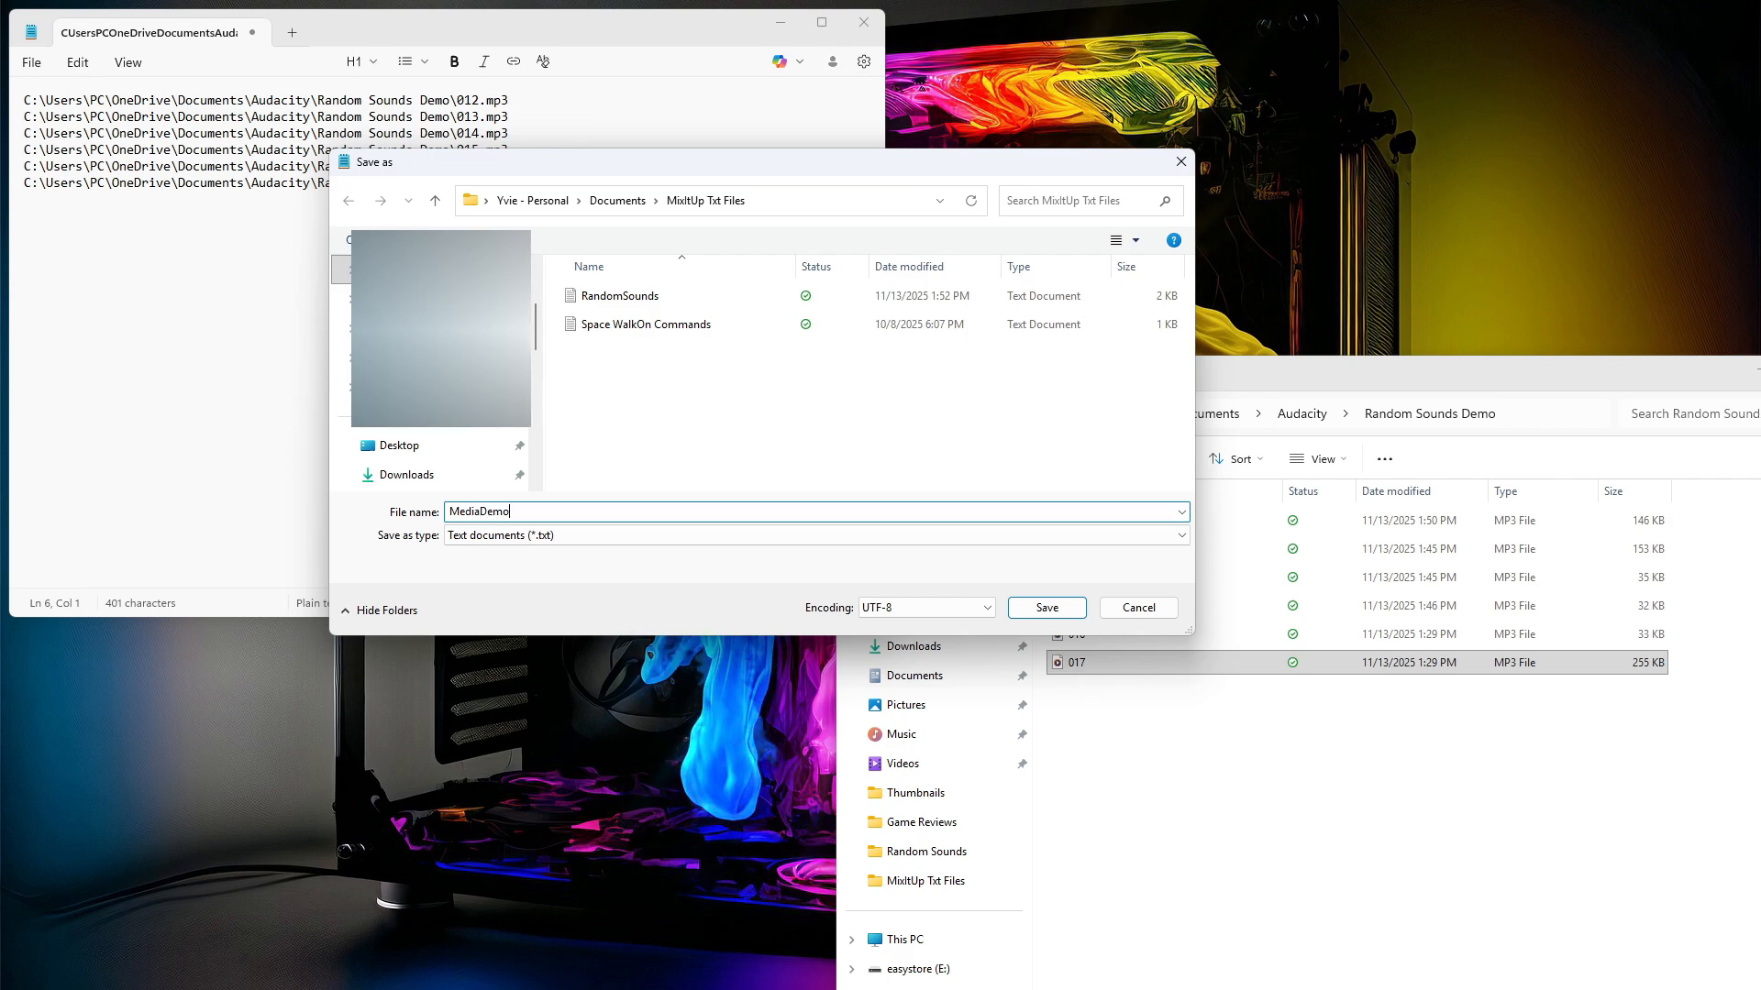
{"action": "type", "text": "Sounds"}
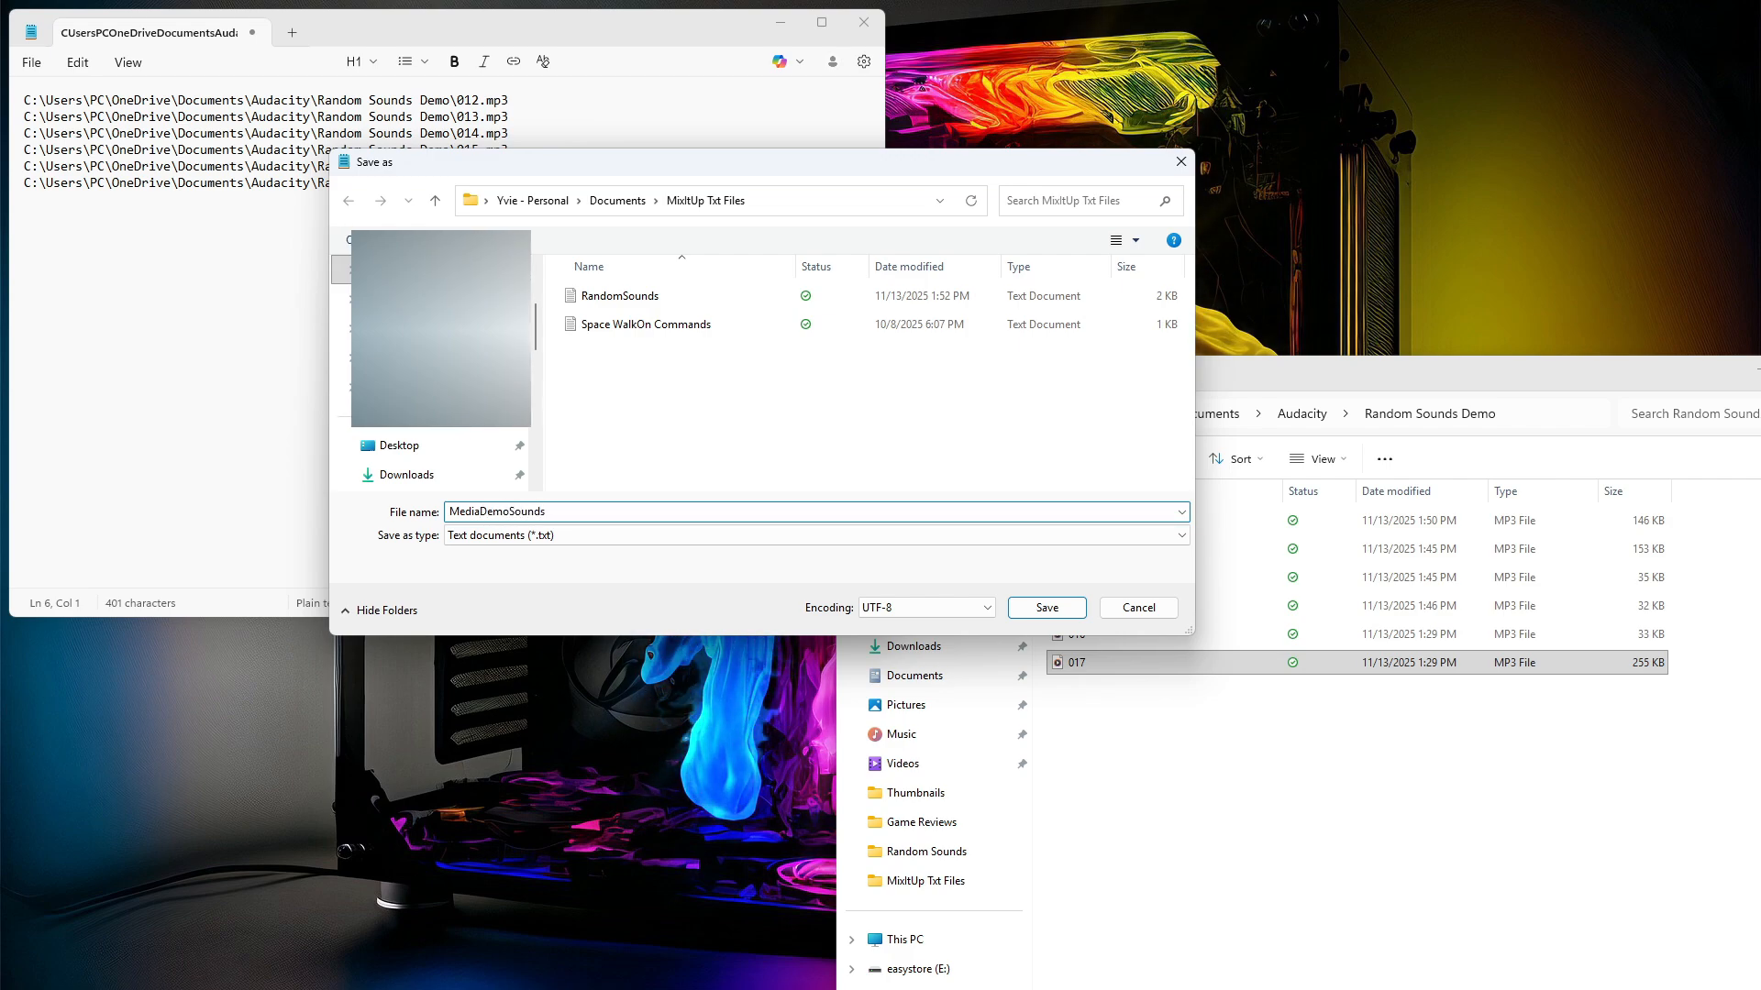
{"action": "left_click", "coordinate": [1057, 609]}
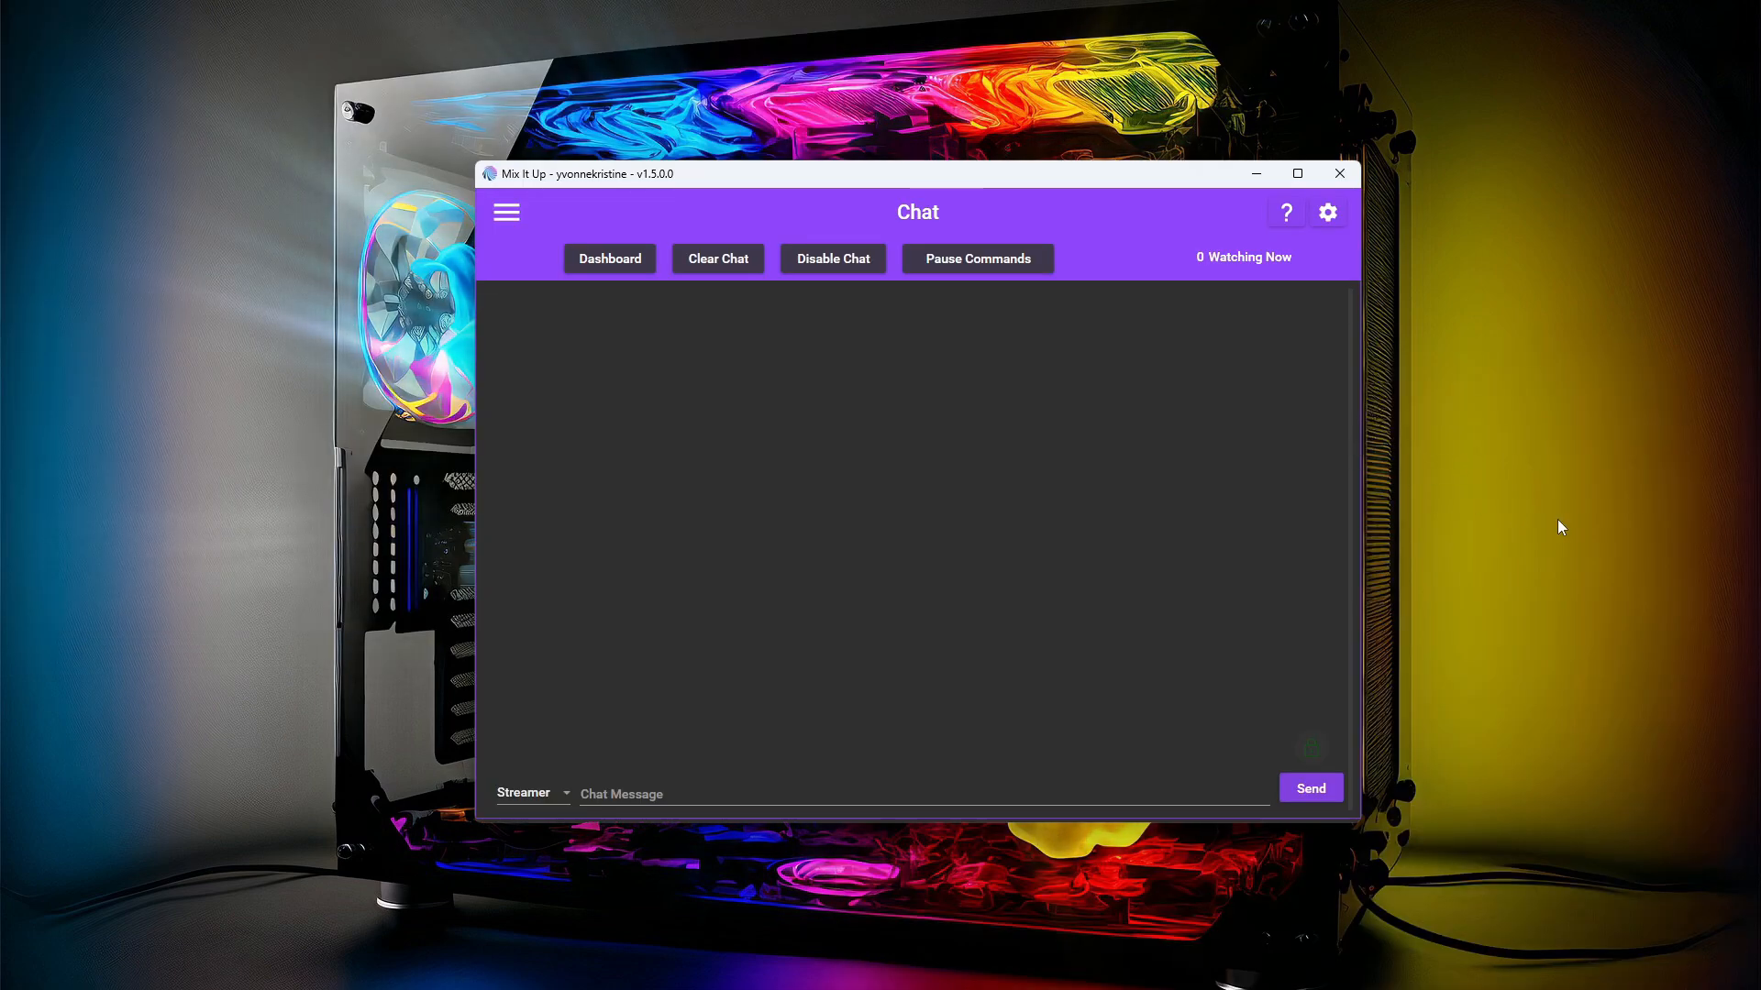
- In Mix It Up, create a new chat command named Media Demo with the chat trigger media
{"action": "left_click", "coordinate": [511, 217]}
{"action": "left_click", "coordinate": [527, 378]}
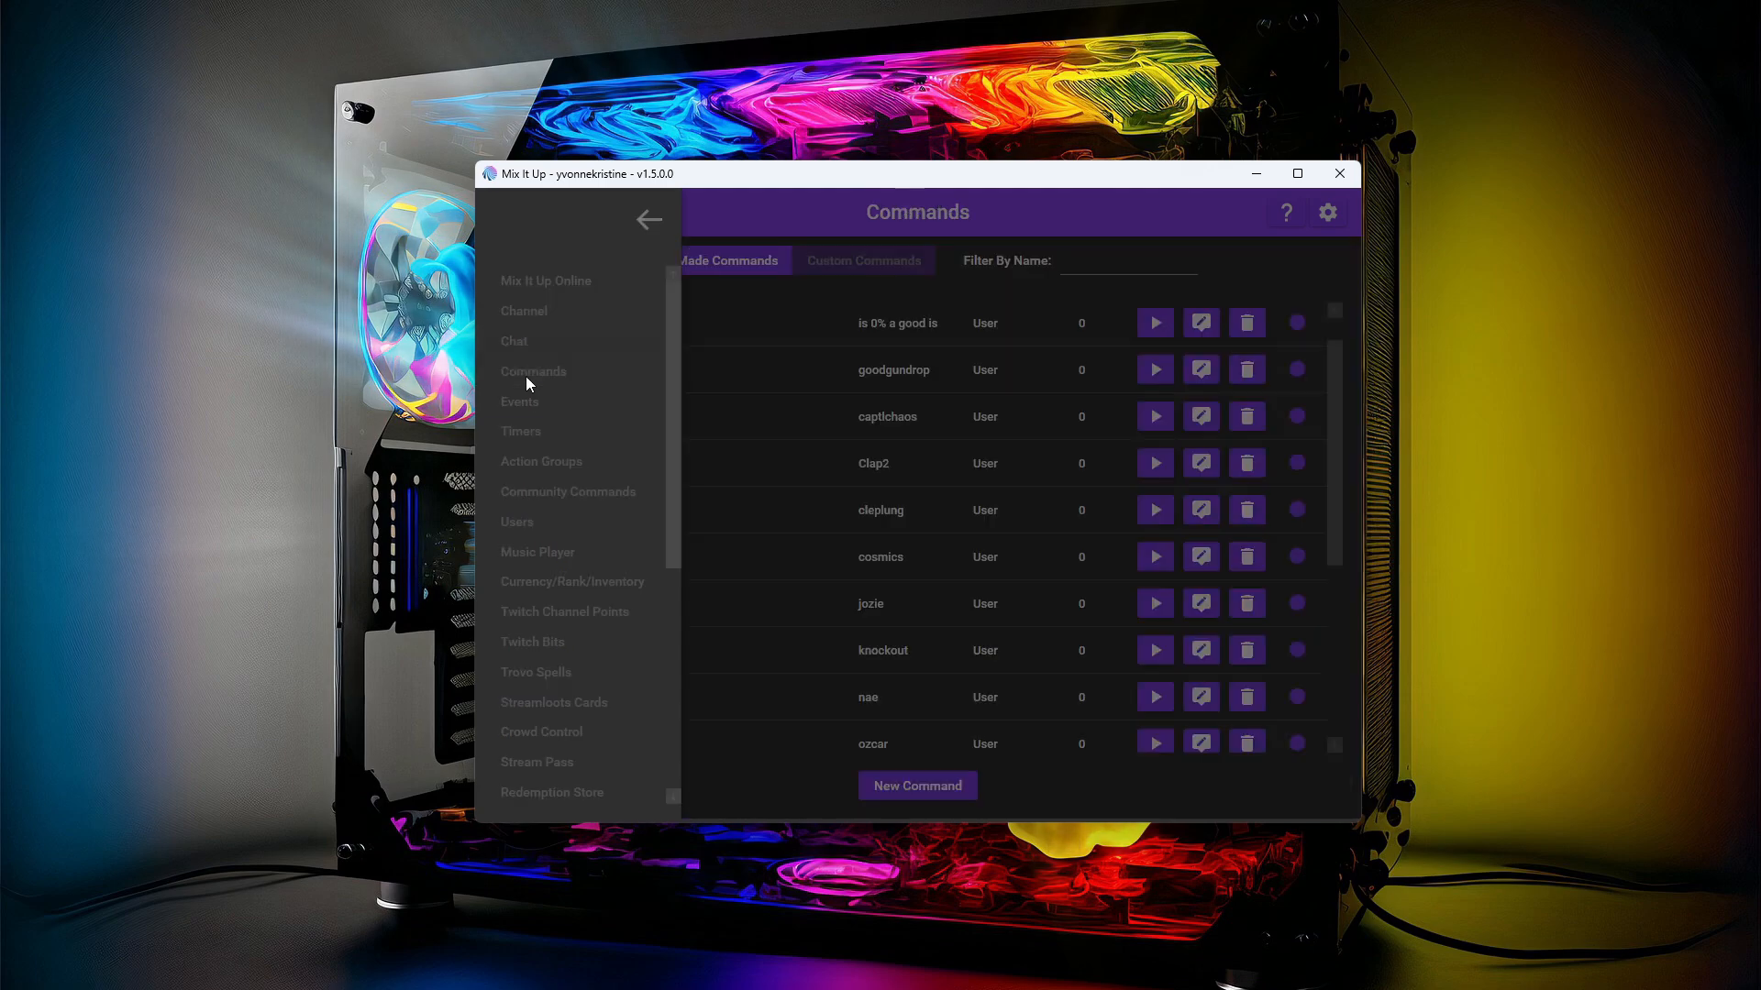
{"action": "left_click", "coordinate": [949, 794]}
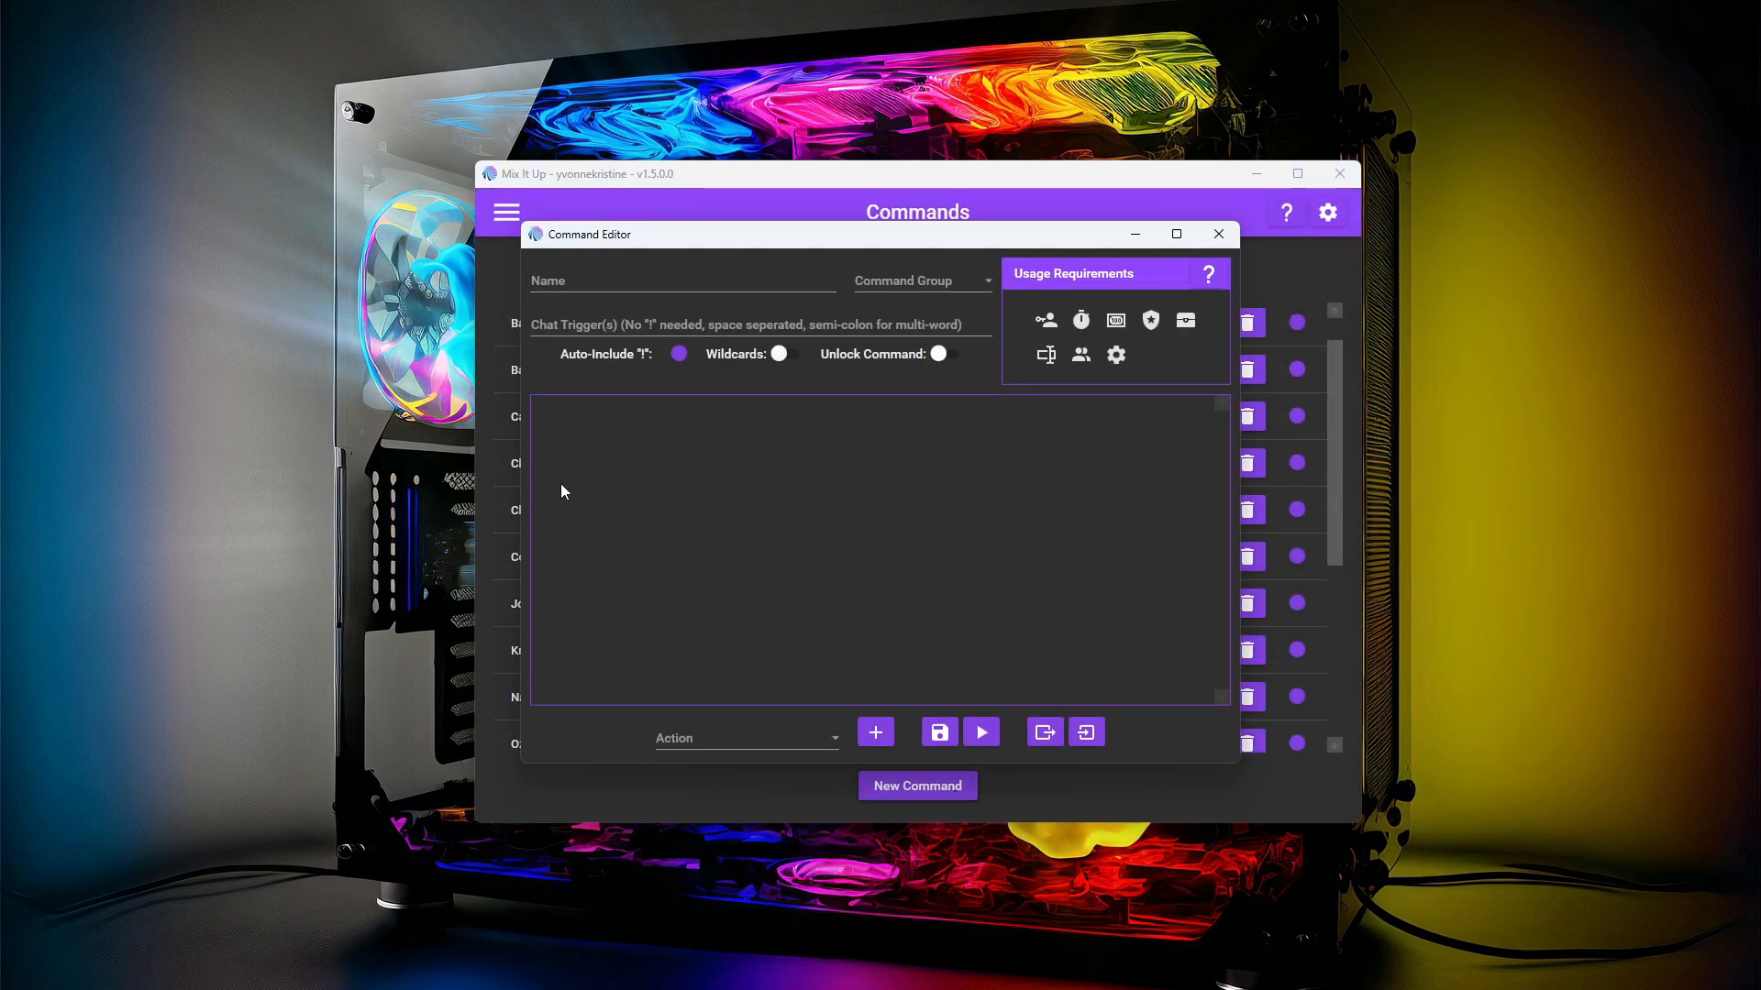
{"action": "left_click", "coordinate": [552, 283]}
{"action": "type", "text": "M"}
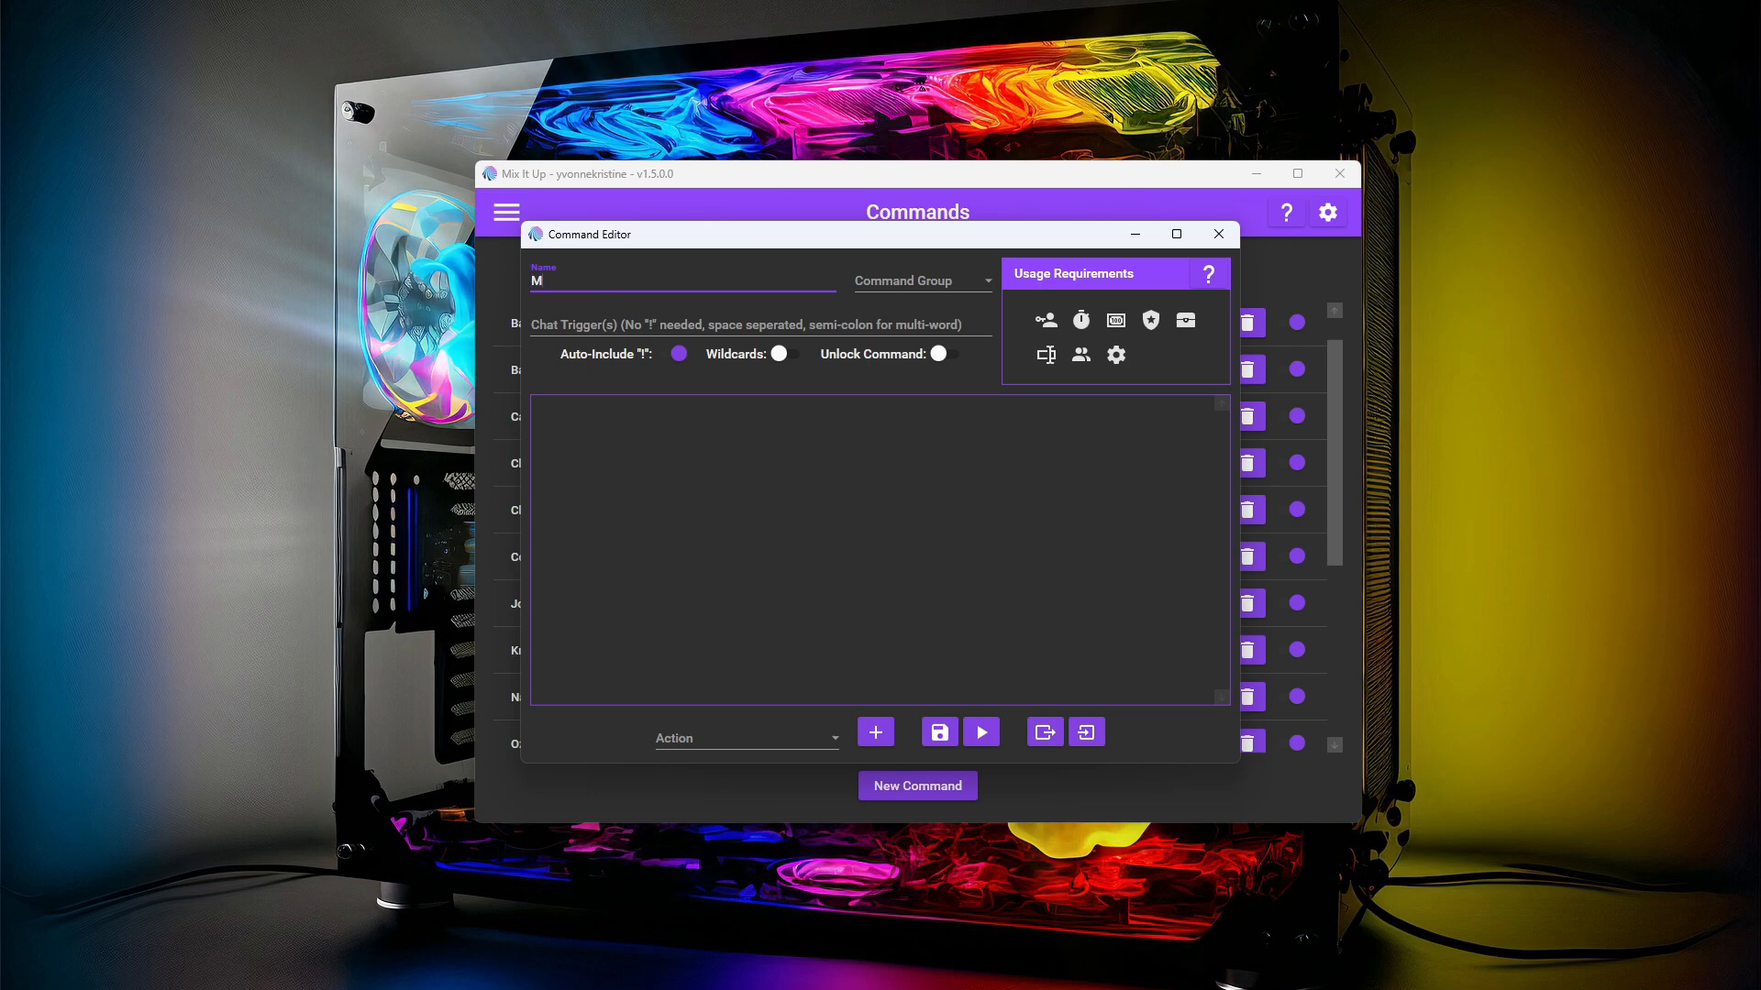
{"action": "type", "text": "edia S"}
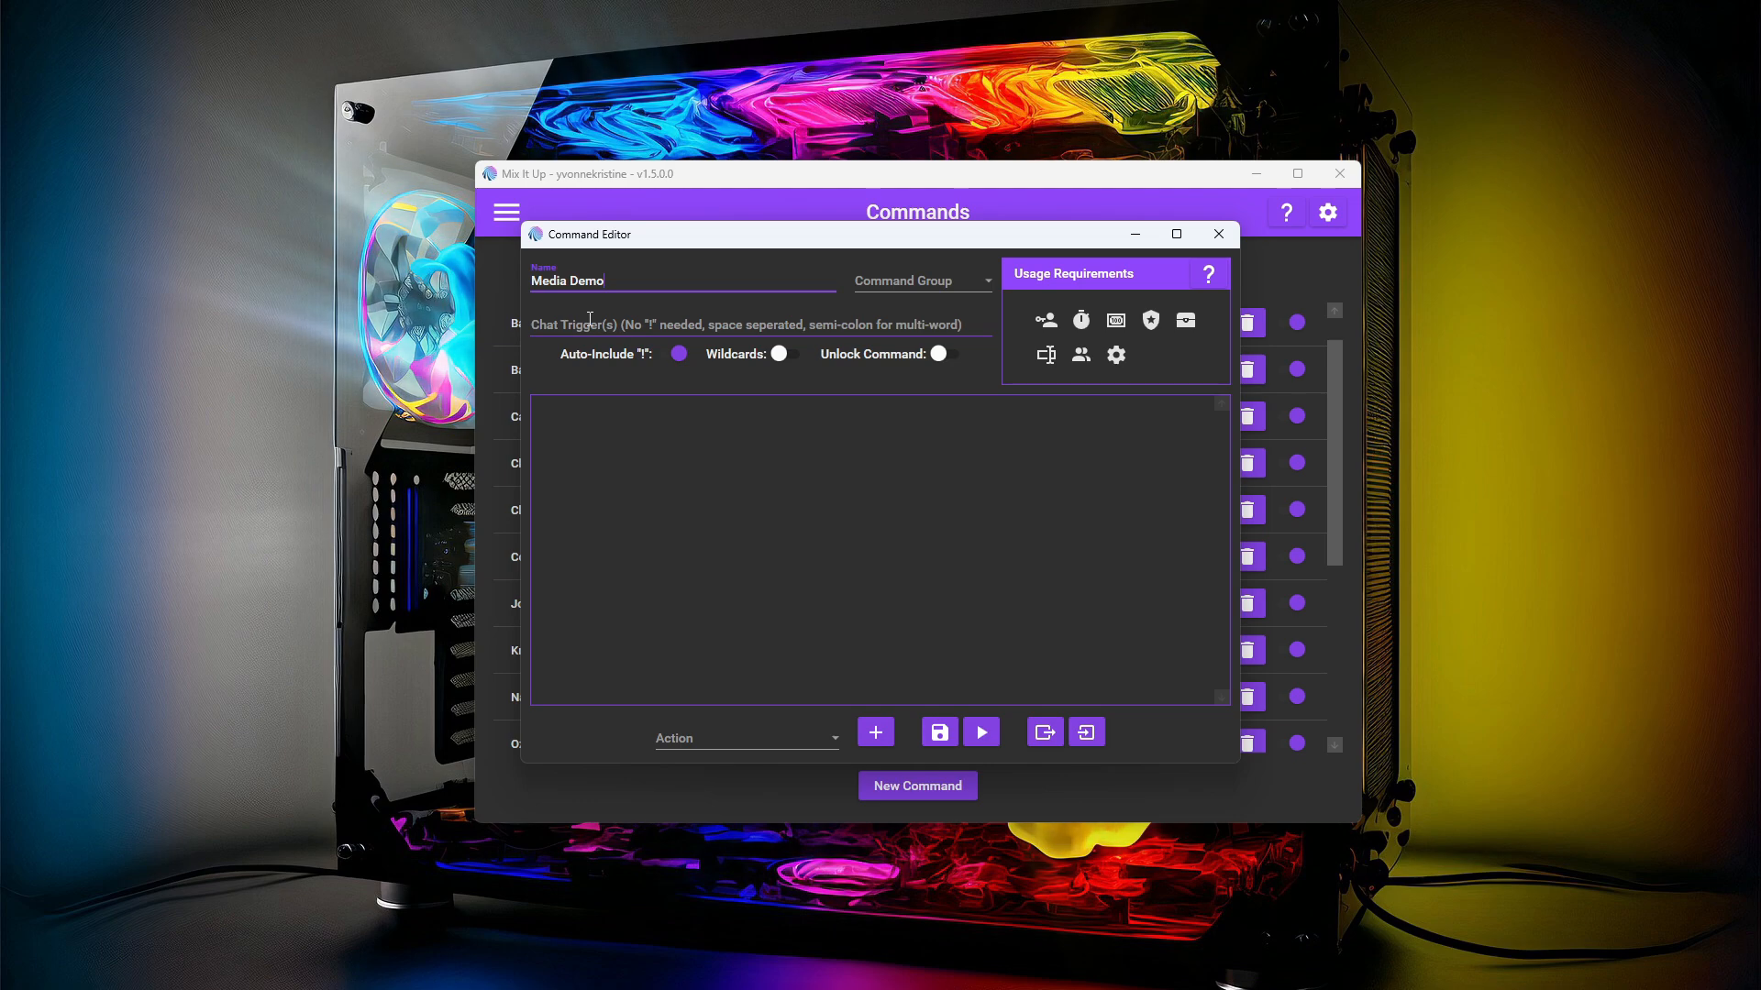
{"action": "left_click", "coordinate": [589, 319]}
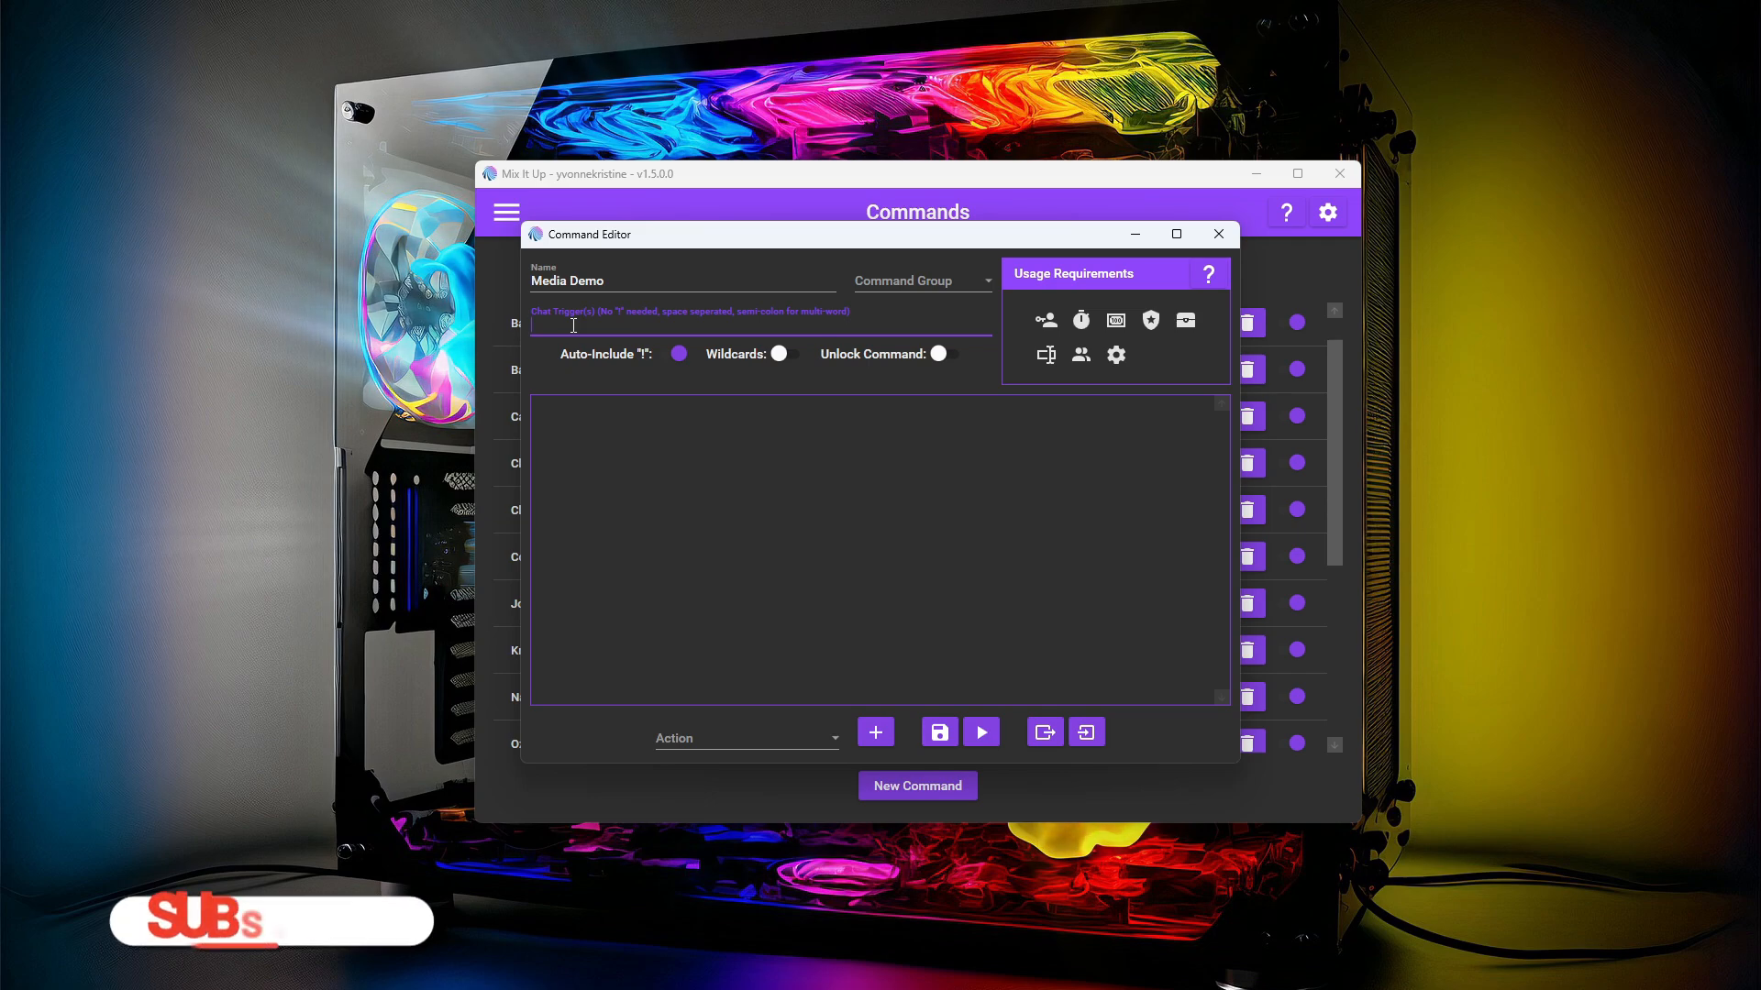
{"action": "type", "text": "media"}
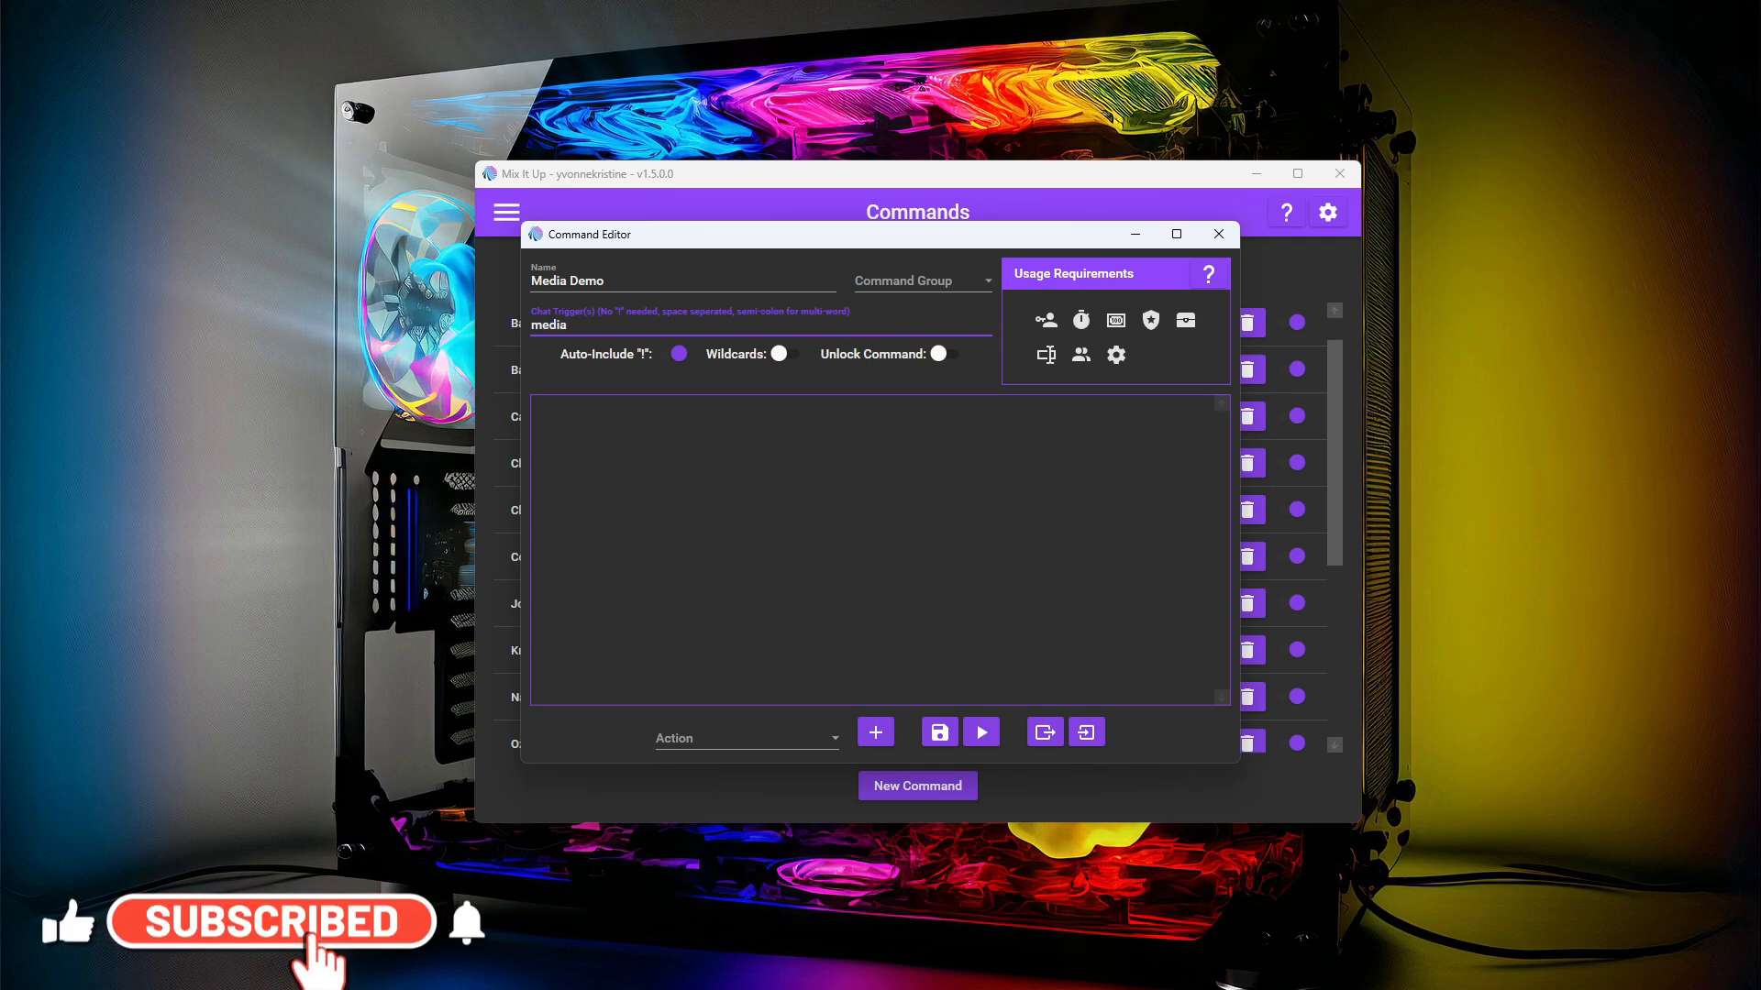
- Add a File (Read & Write) action to the Media Demo command
{"action": "left_click", "coordinate": [816, 743]}
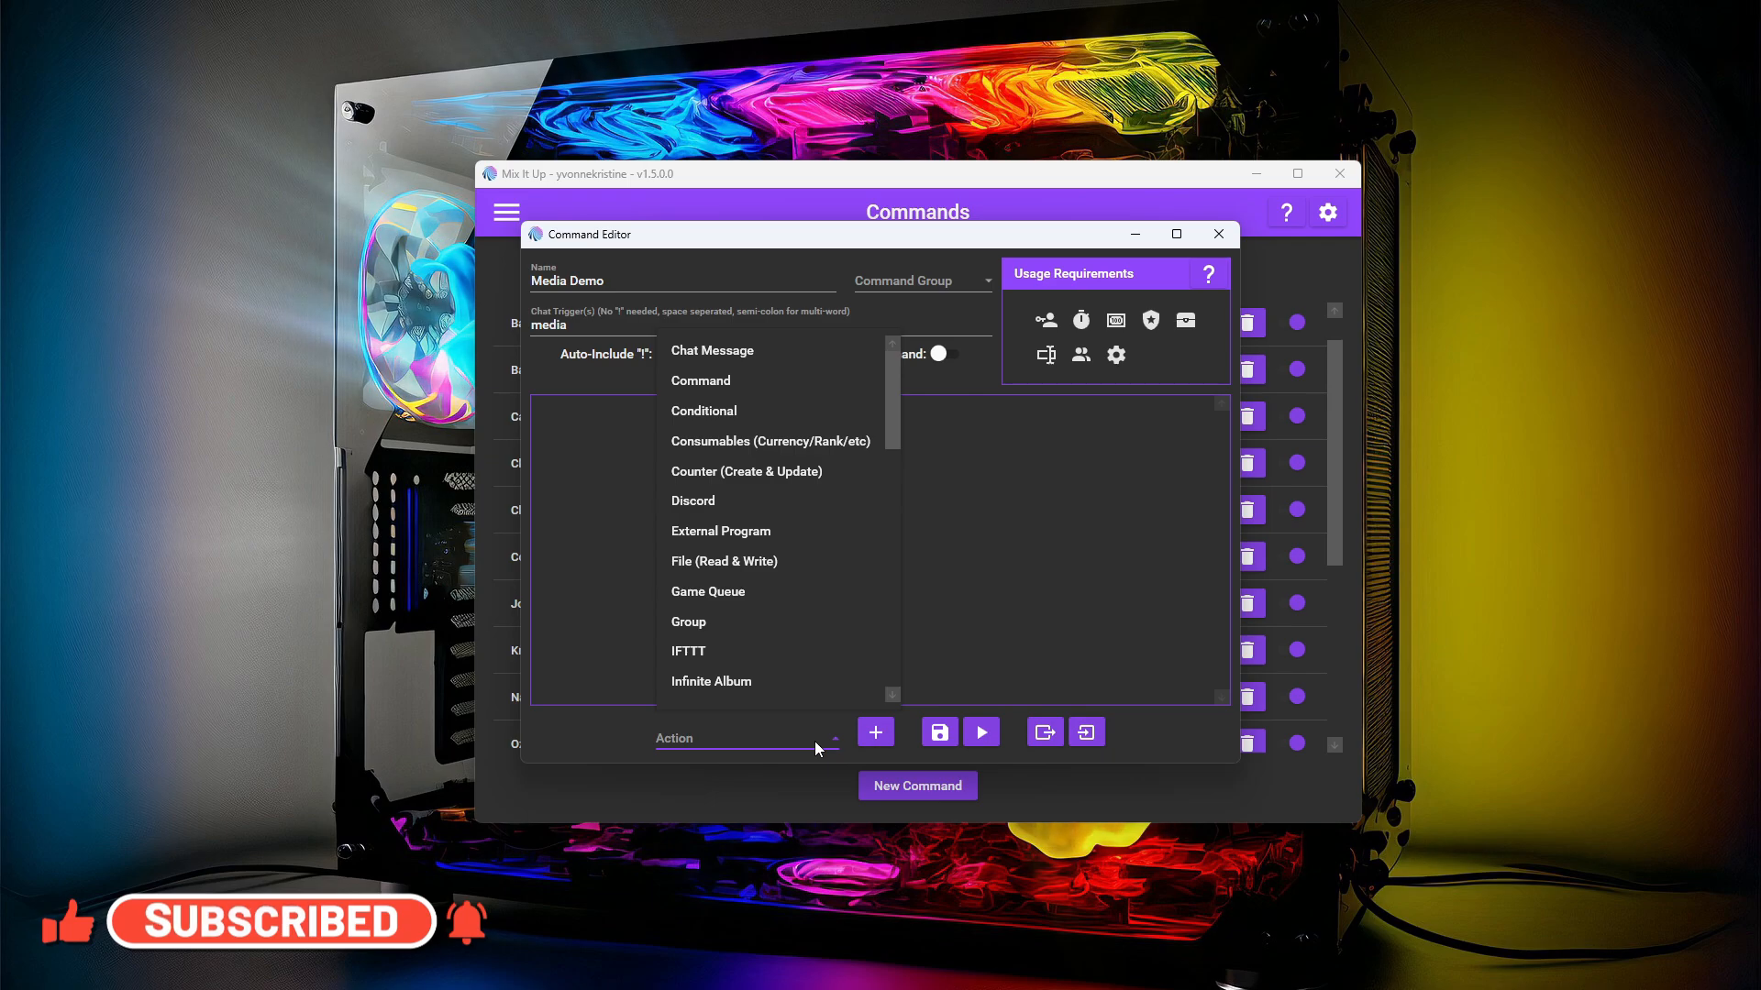
{"action": "scroll", "coordinate": [773, 612], "scroll_direction": "down", "scroll_amount": 2}
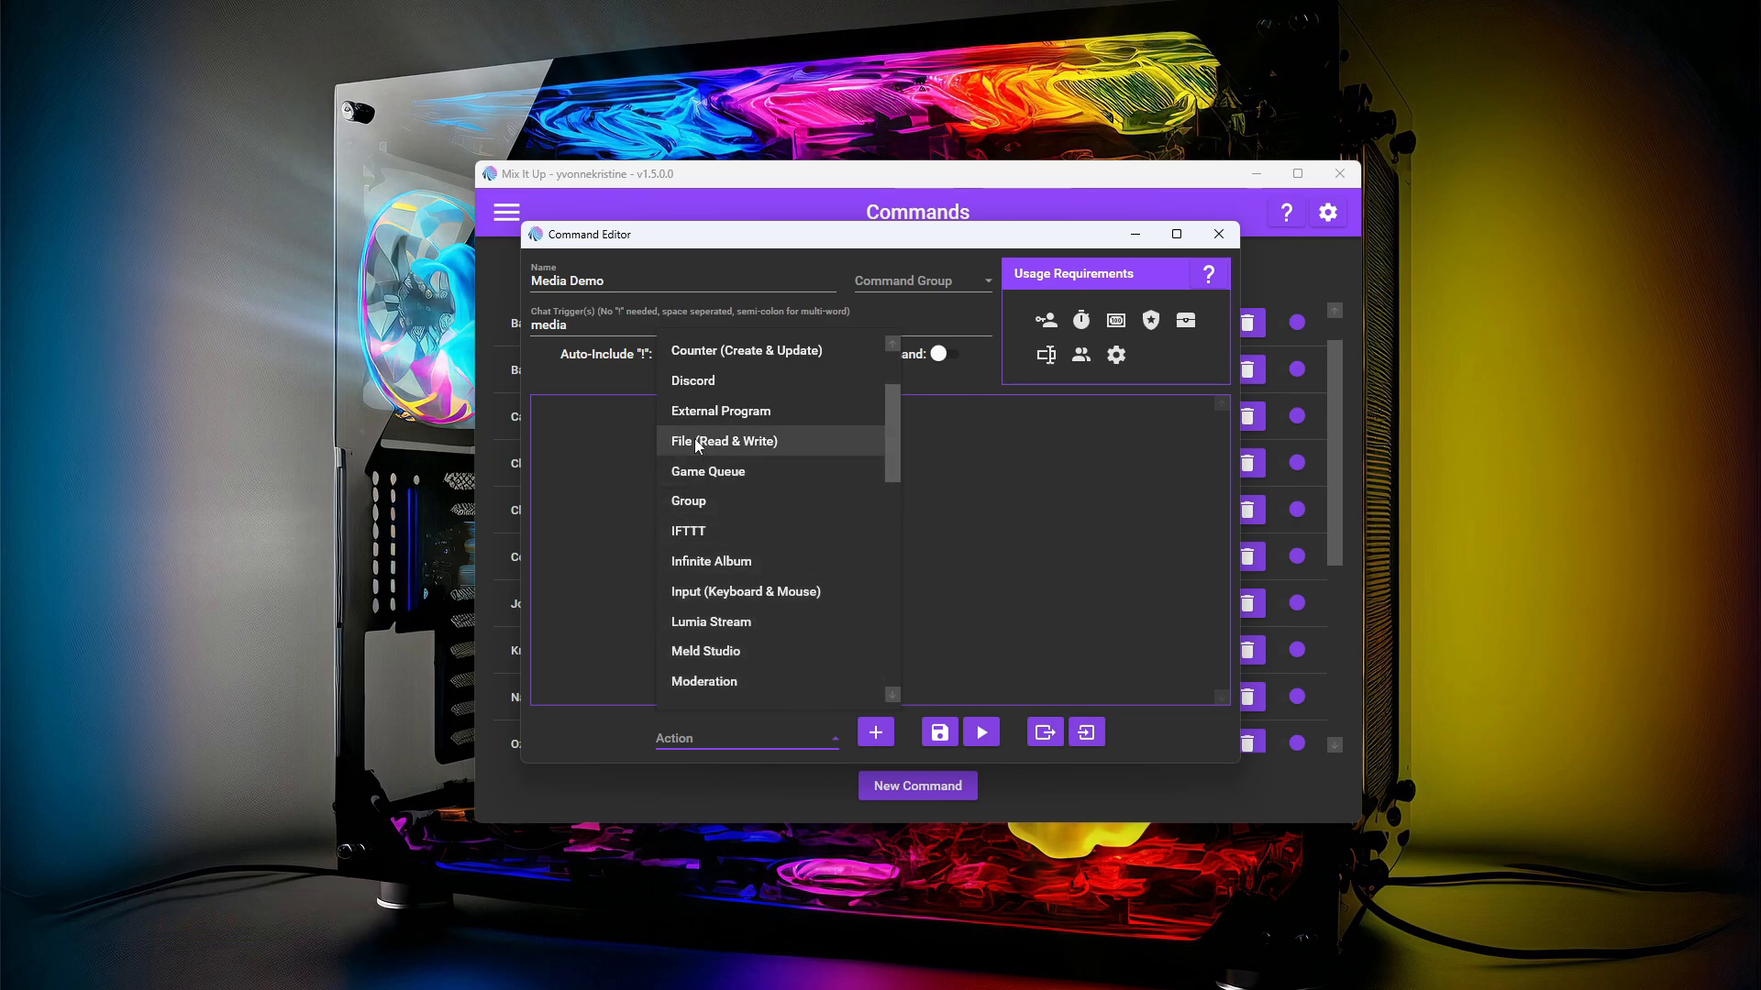
{"action": "left_click", "coordinate": [736, 444]}
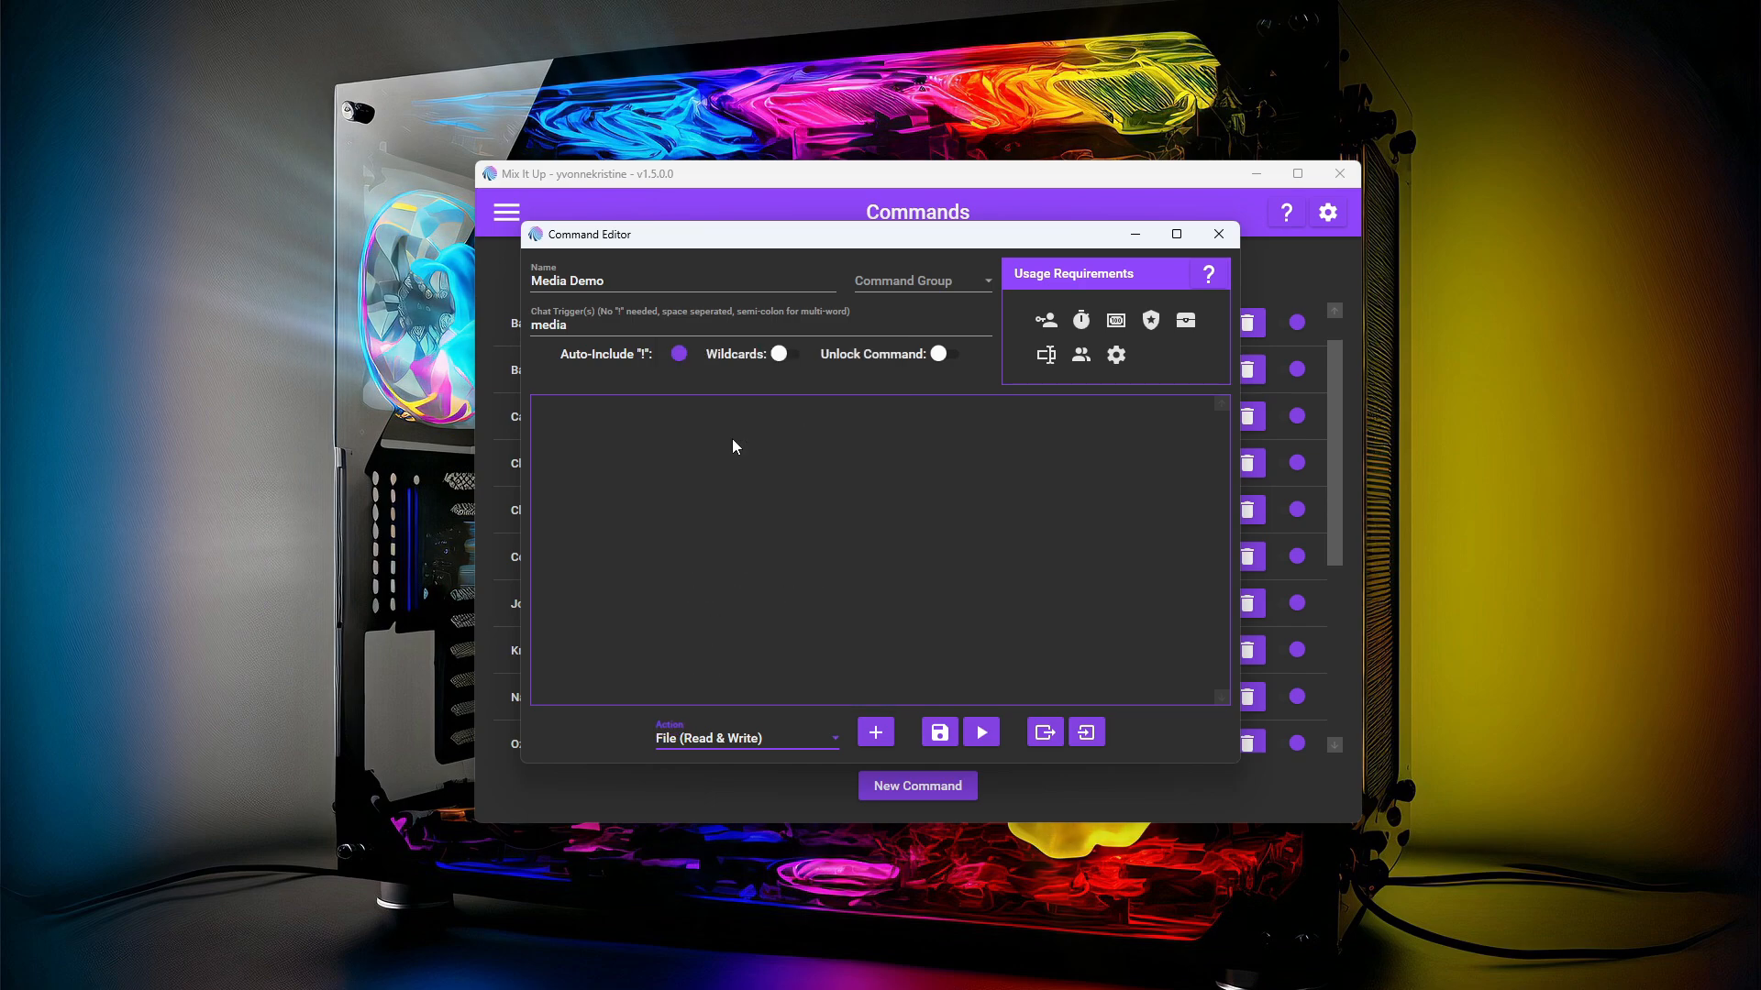
{"action": "left_click", "coordinate": [873, 738]}
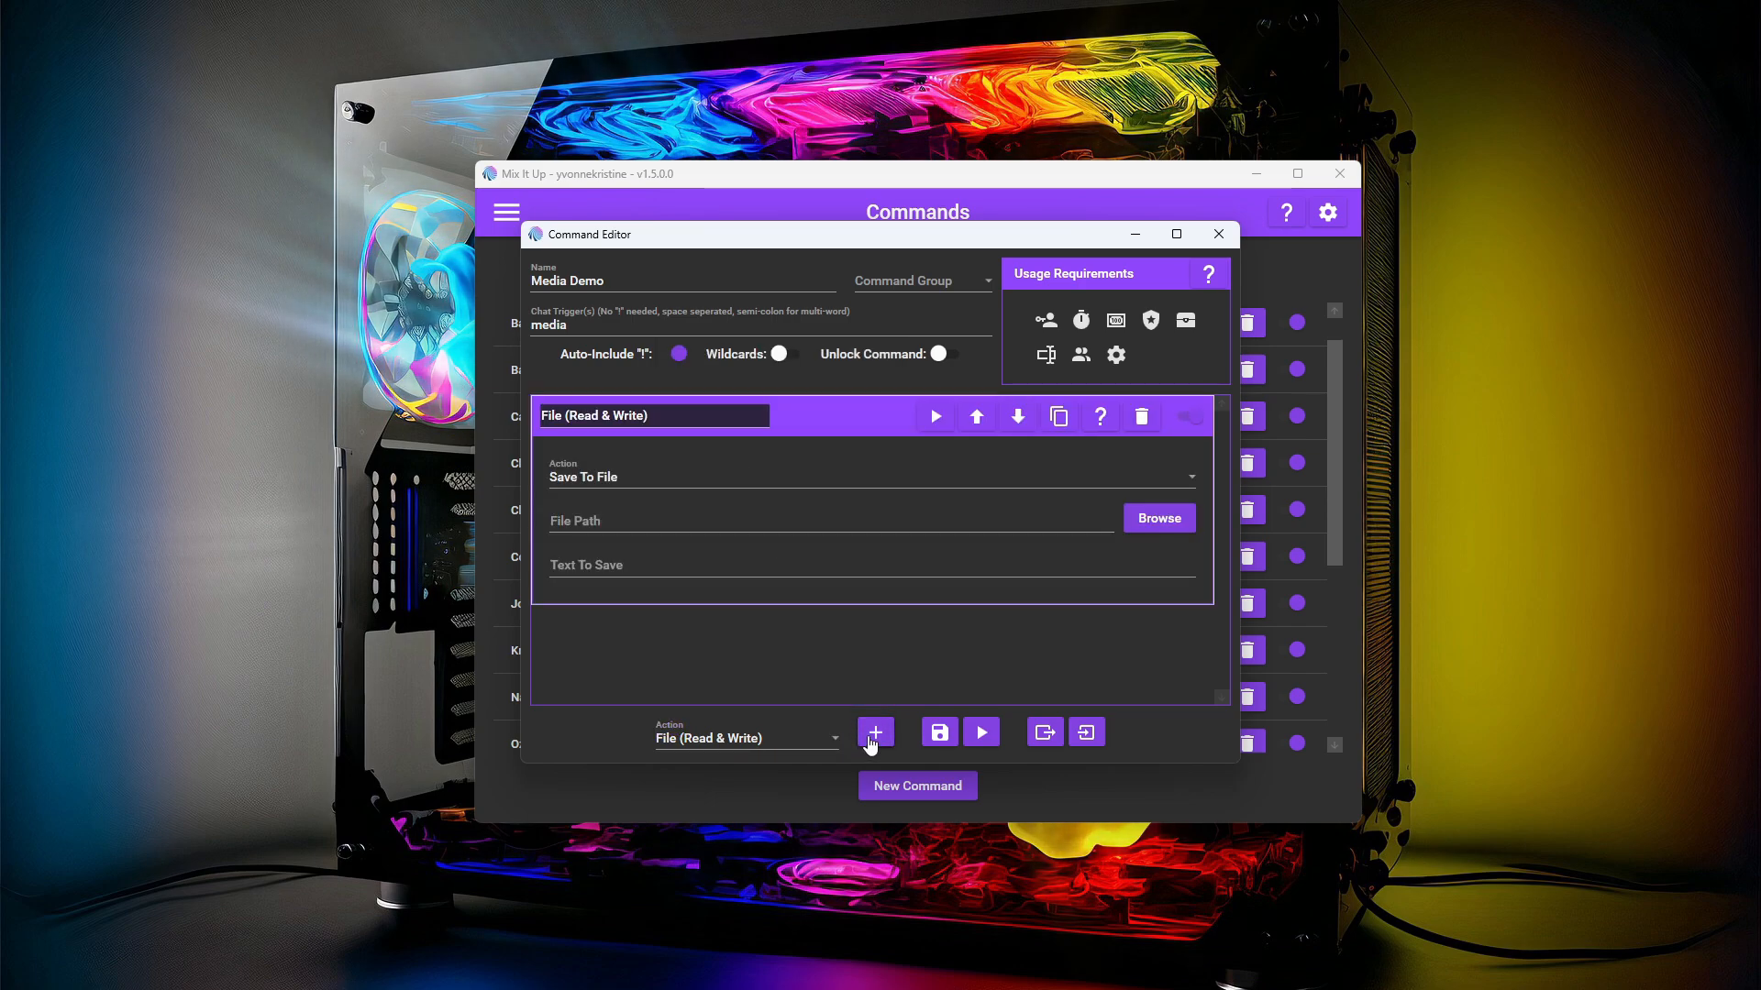
- Set the file action to Read Random Line From File, using MediaDemoSounds.txt as the file and Media as the special identifier name
{"action": "left_click", "coordinate": [1191, 475]}
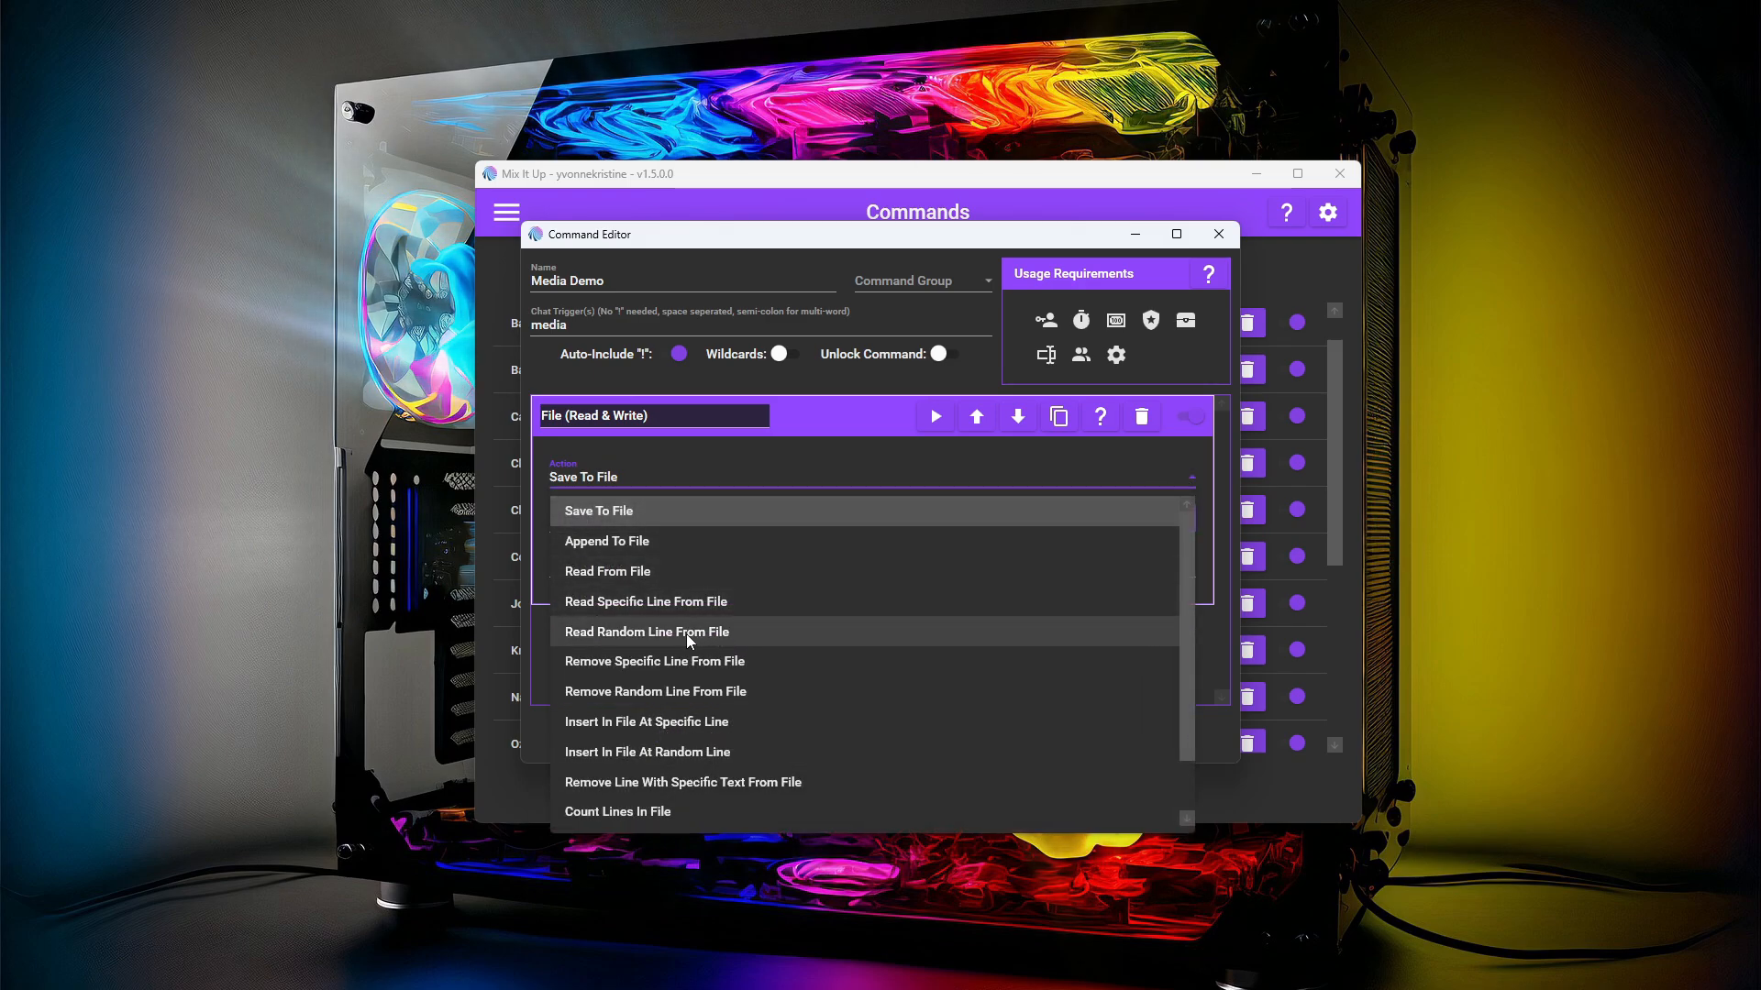
{"action": "left_click", "coordinate": [719, 635]}
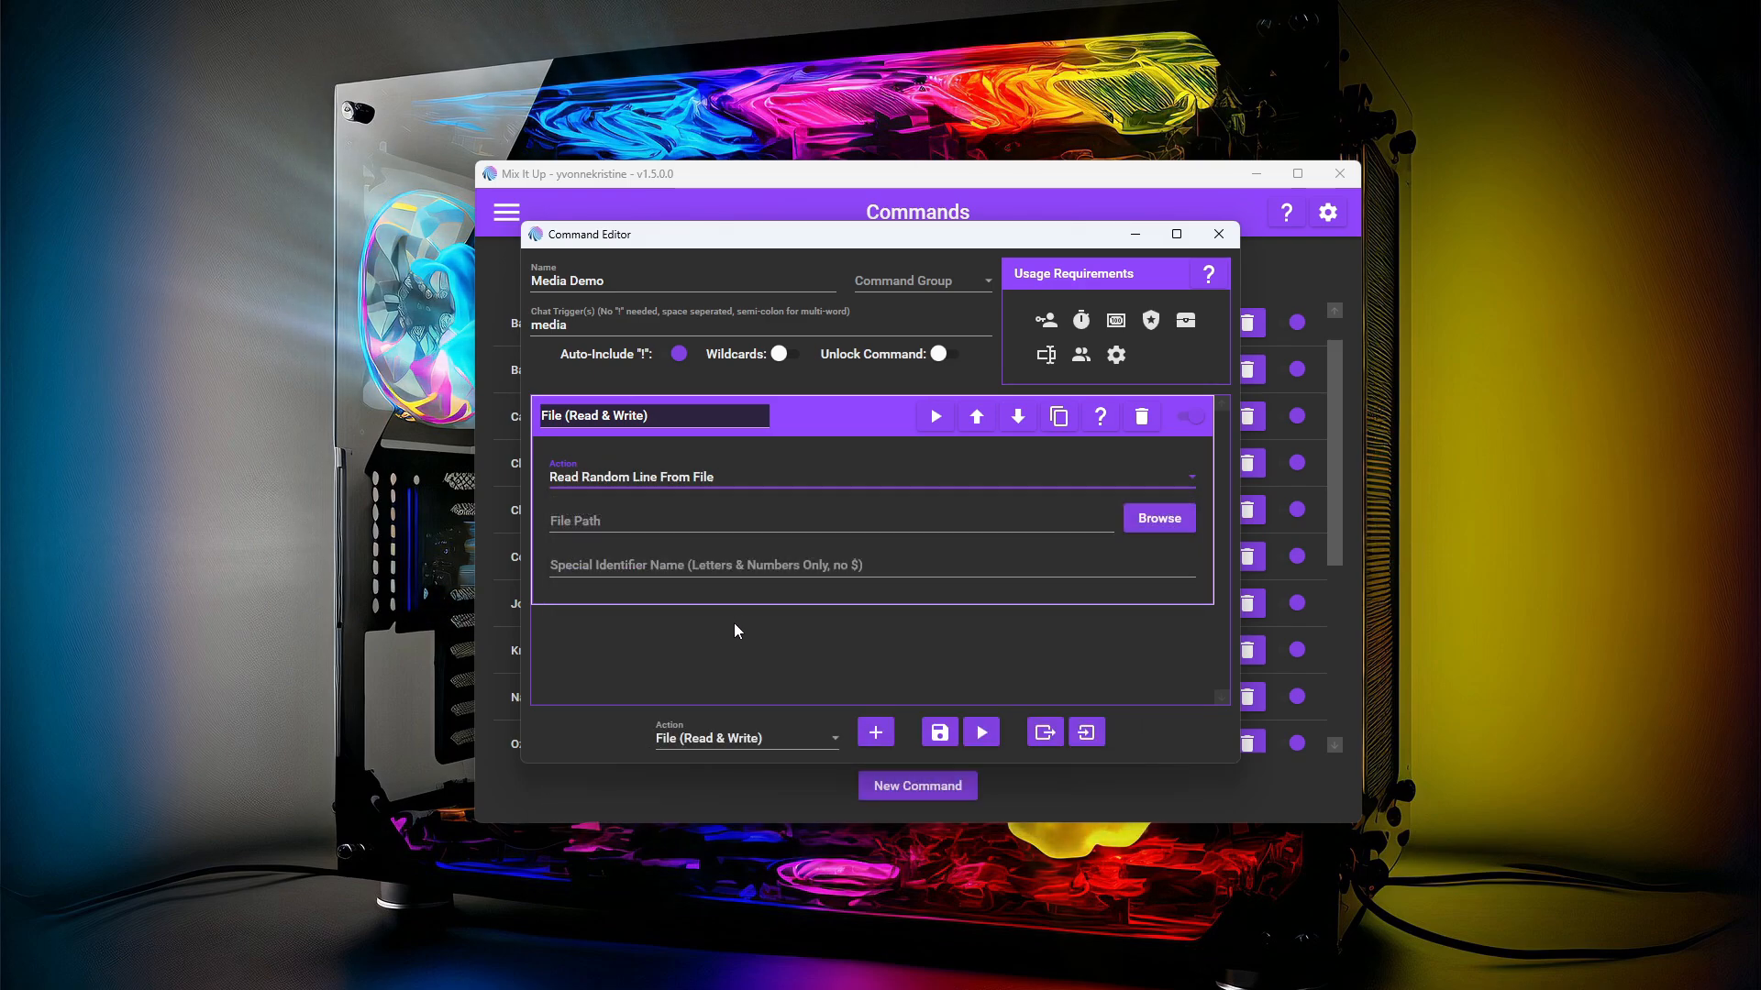
{"action": "left_click", "coordinate": [1137, 527]}
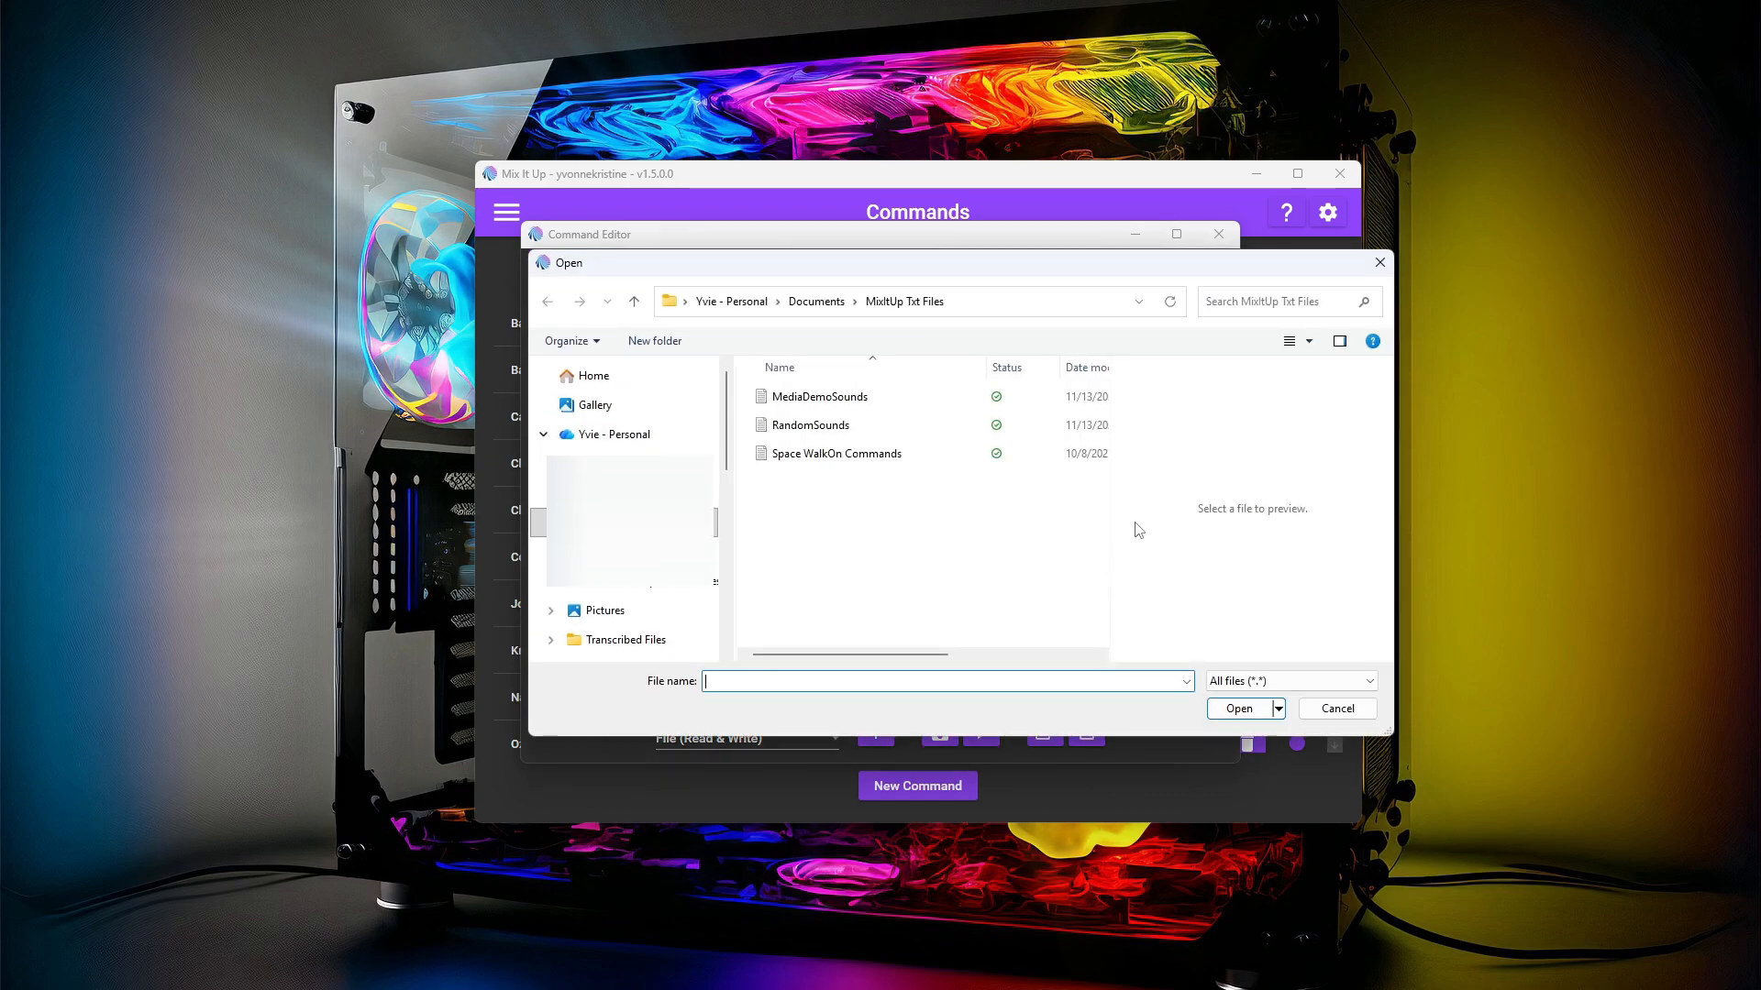
{"action": "left_click", "coordinate": [816, 401]}
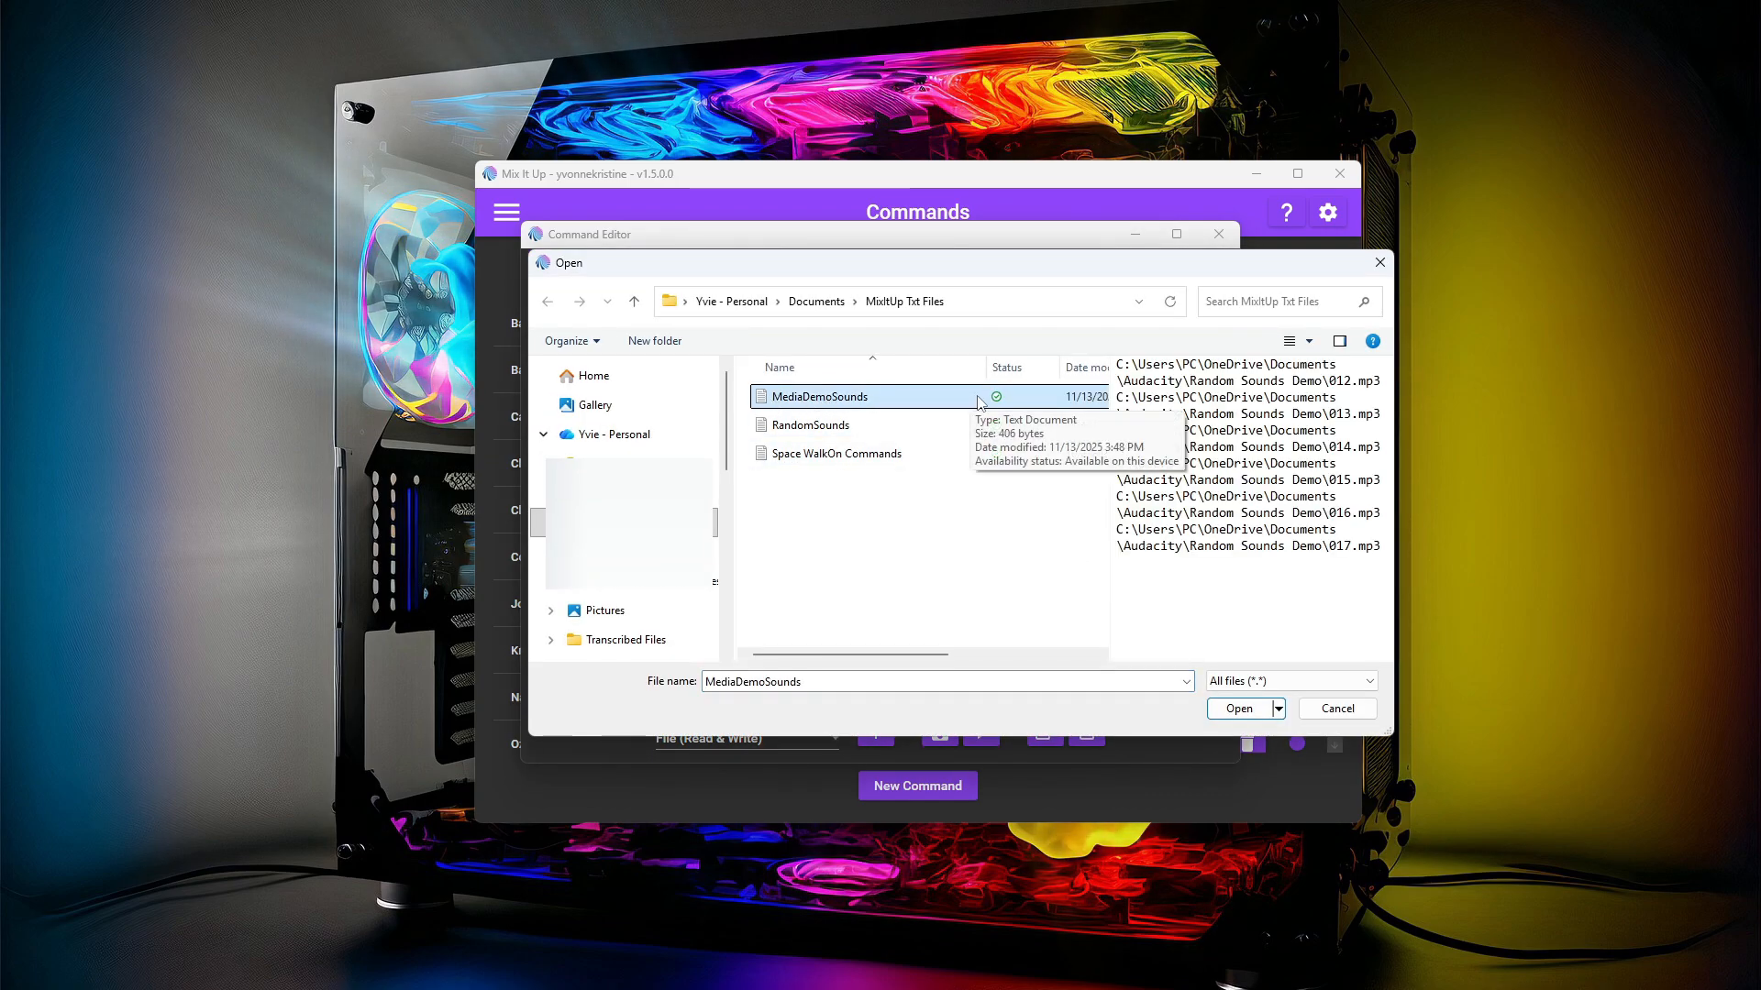
{"action": "left_click", "coordinate": [1240, 708]}
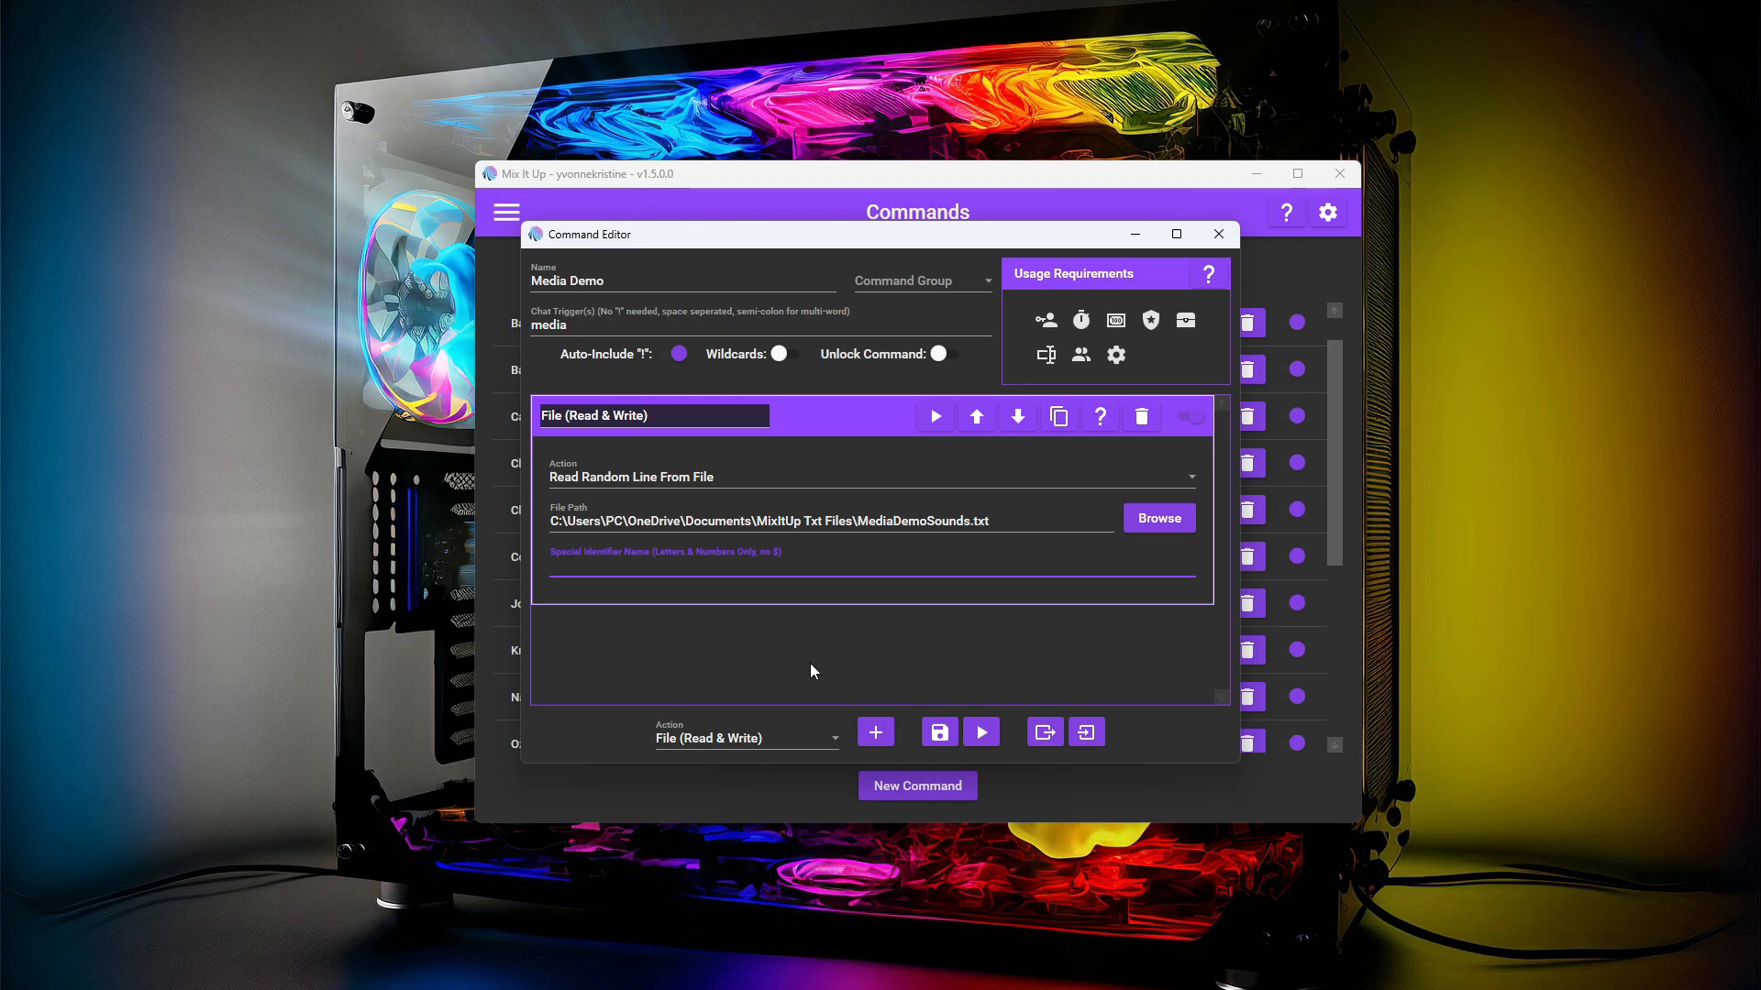
{"action": "type", "text": "Media"}
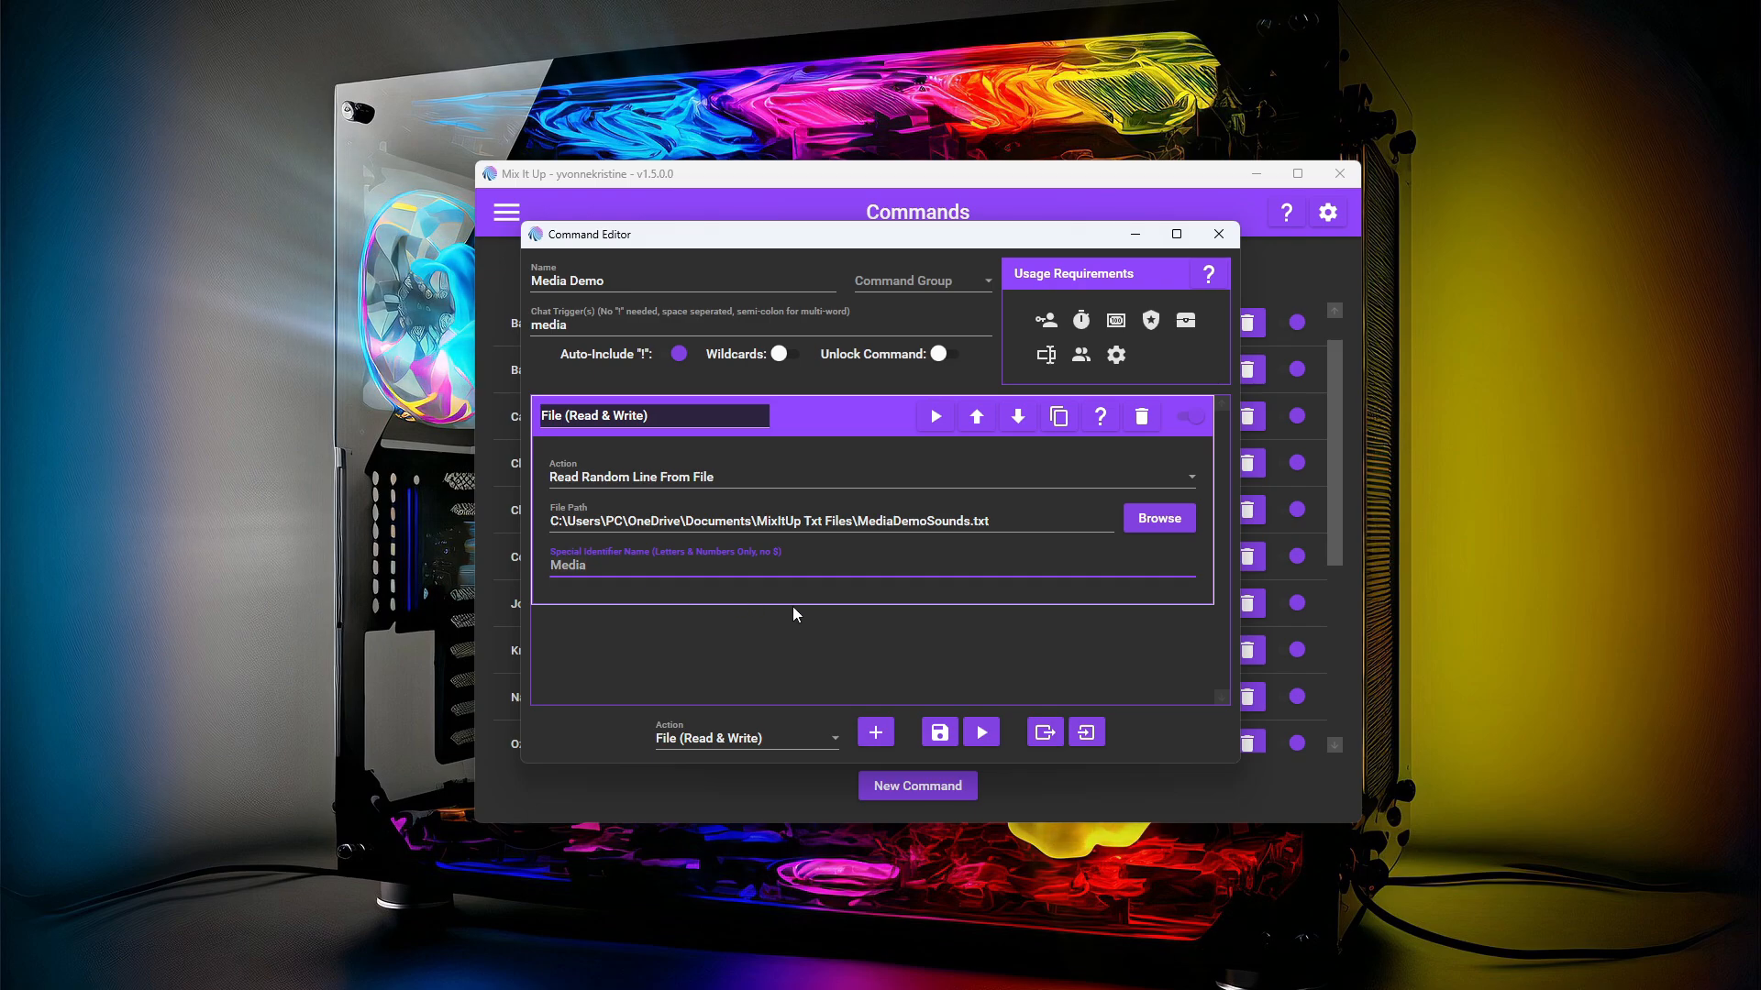
- Add a Sound action that plays the sound file path $Media, and save the Media Demo command
{"action": "left_click", "coordinate": [831, 741]}
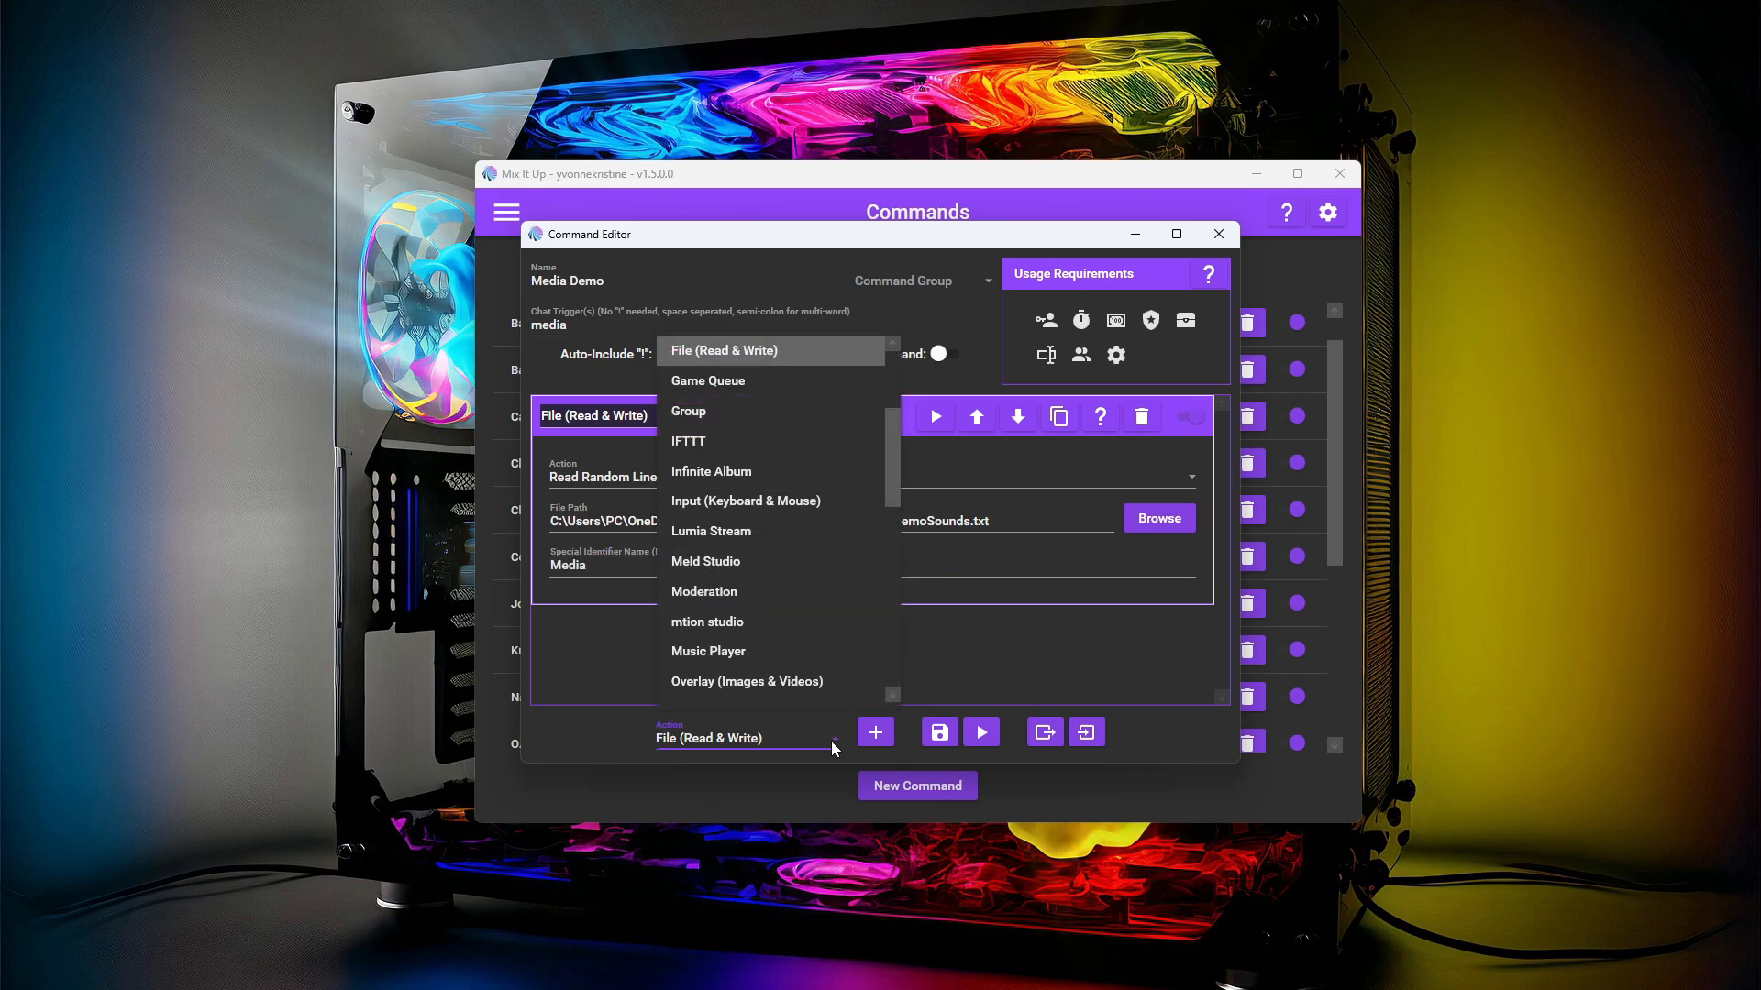
{"action": "scroll", "coordinate": [801, 657], "scroll_direction": "down", "scroll_amount": 4}
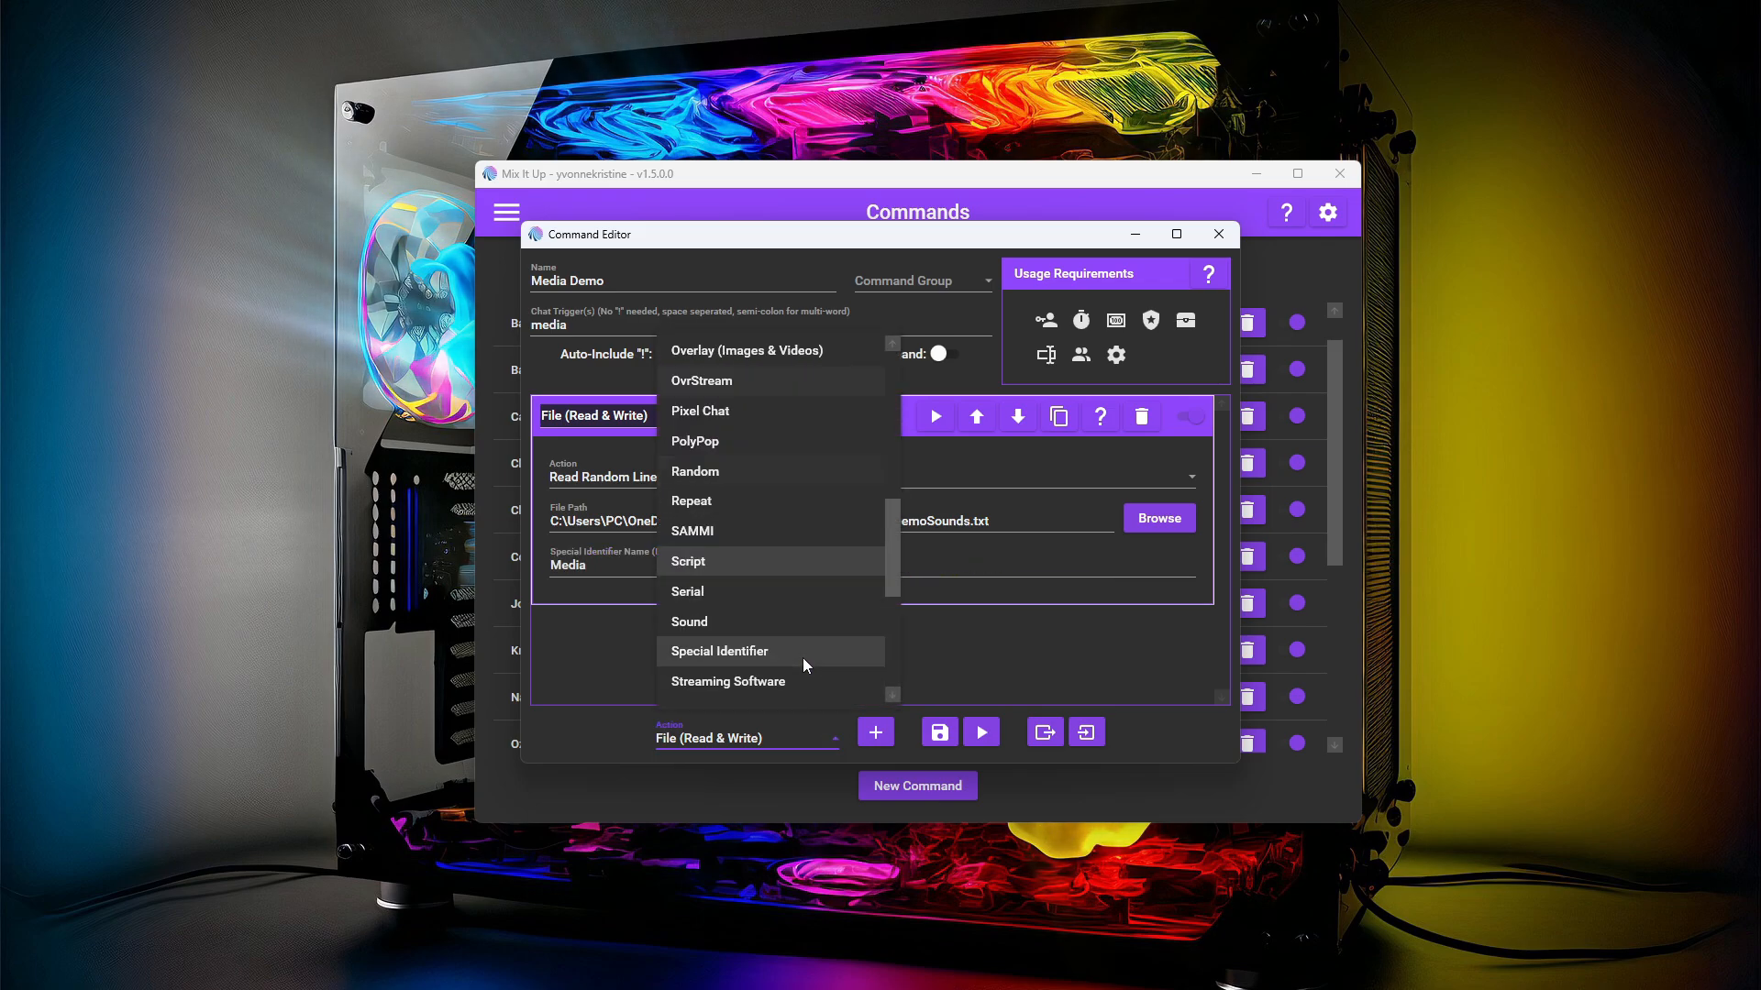
{"action": "left_click", "coordinate": [745, 627]}
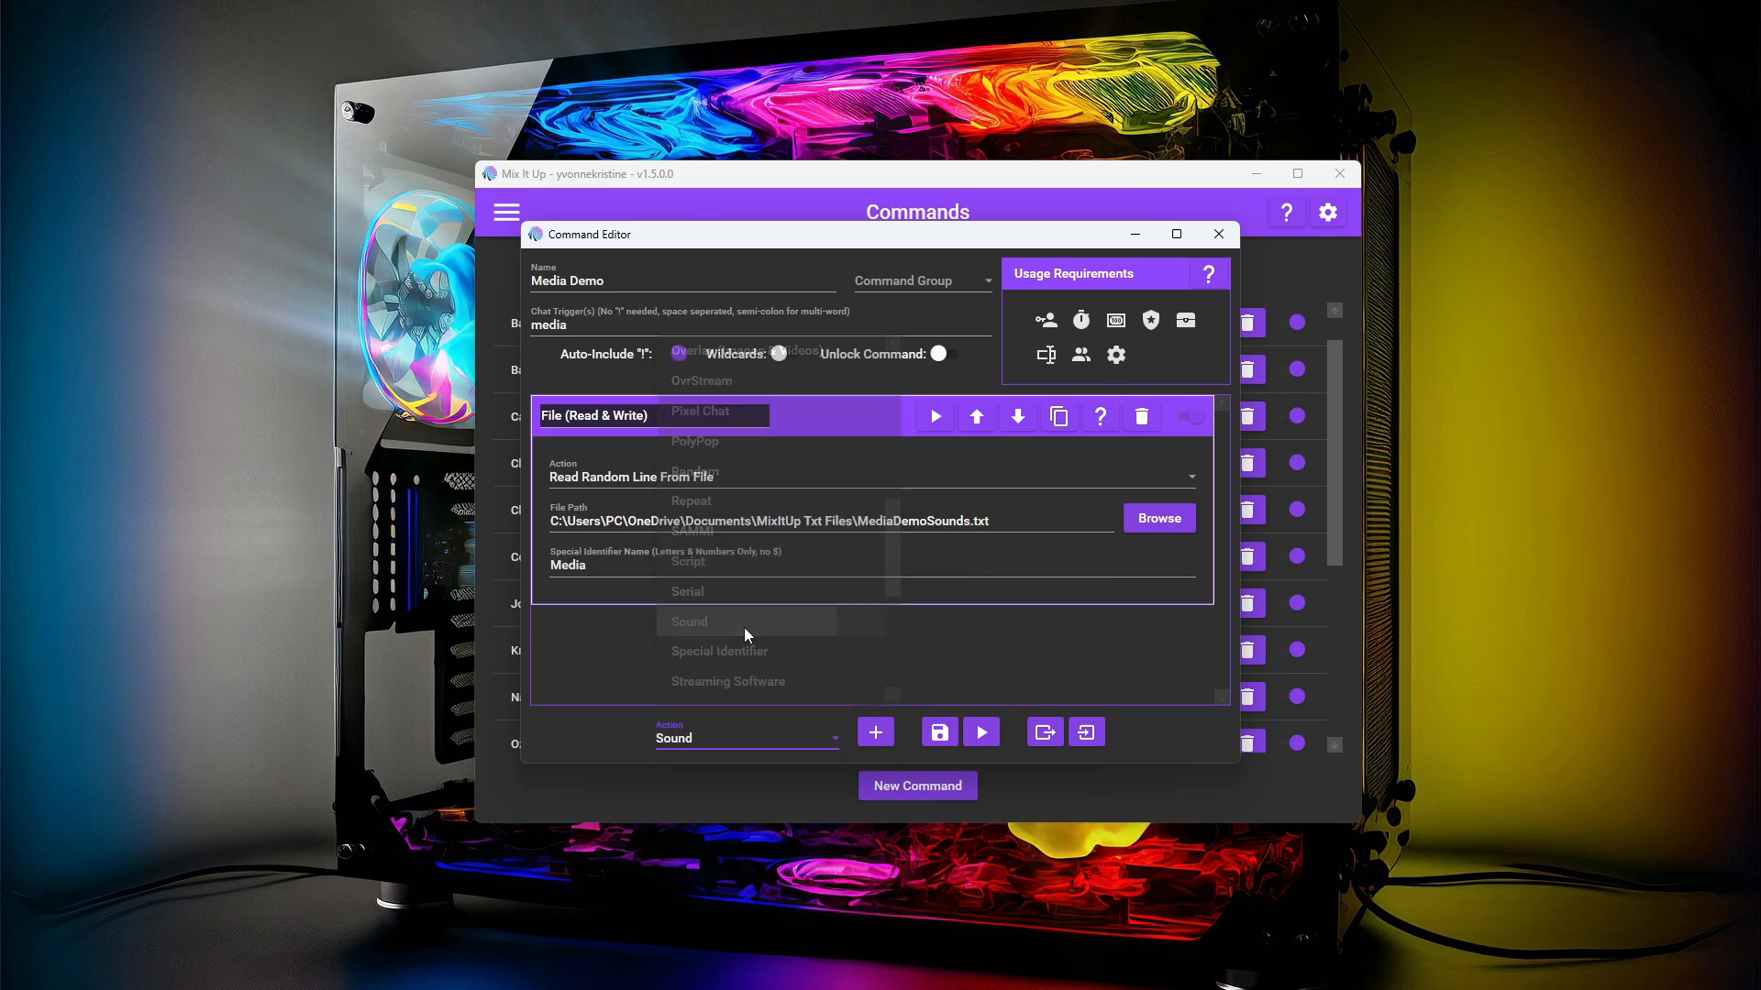
{"action": "left_click", "coordinate": [870, 739]}
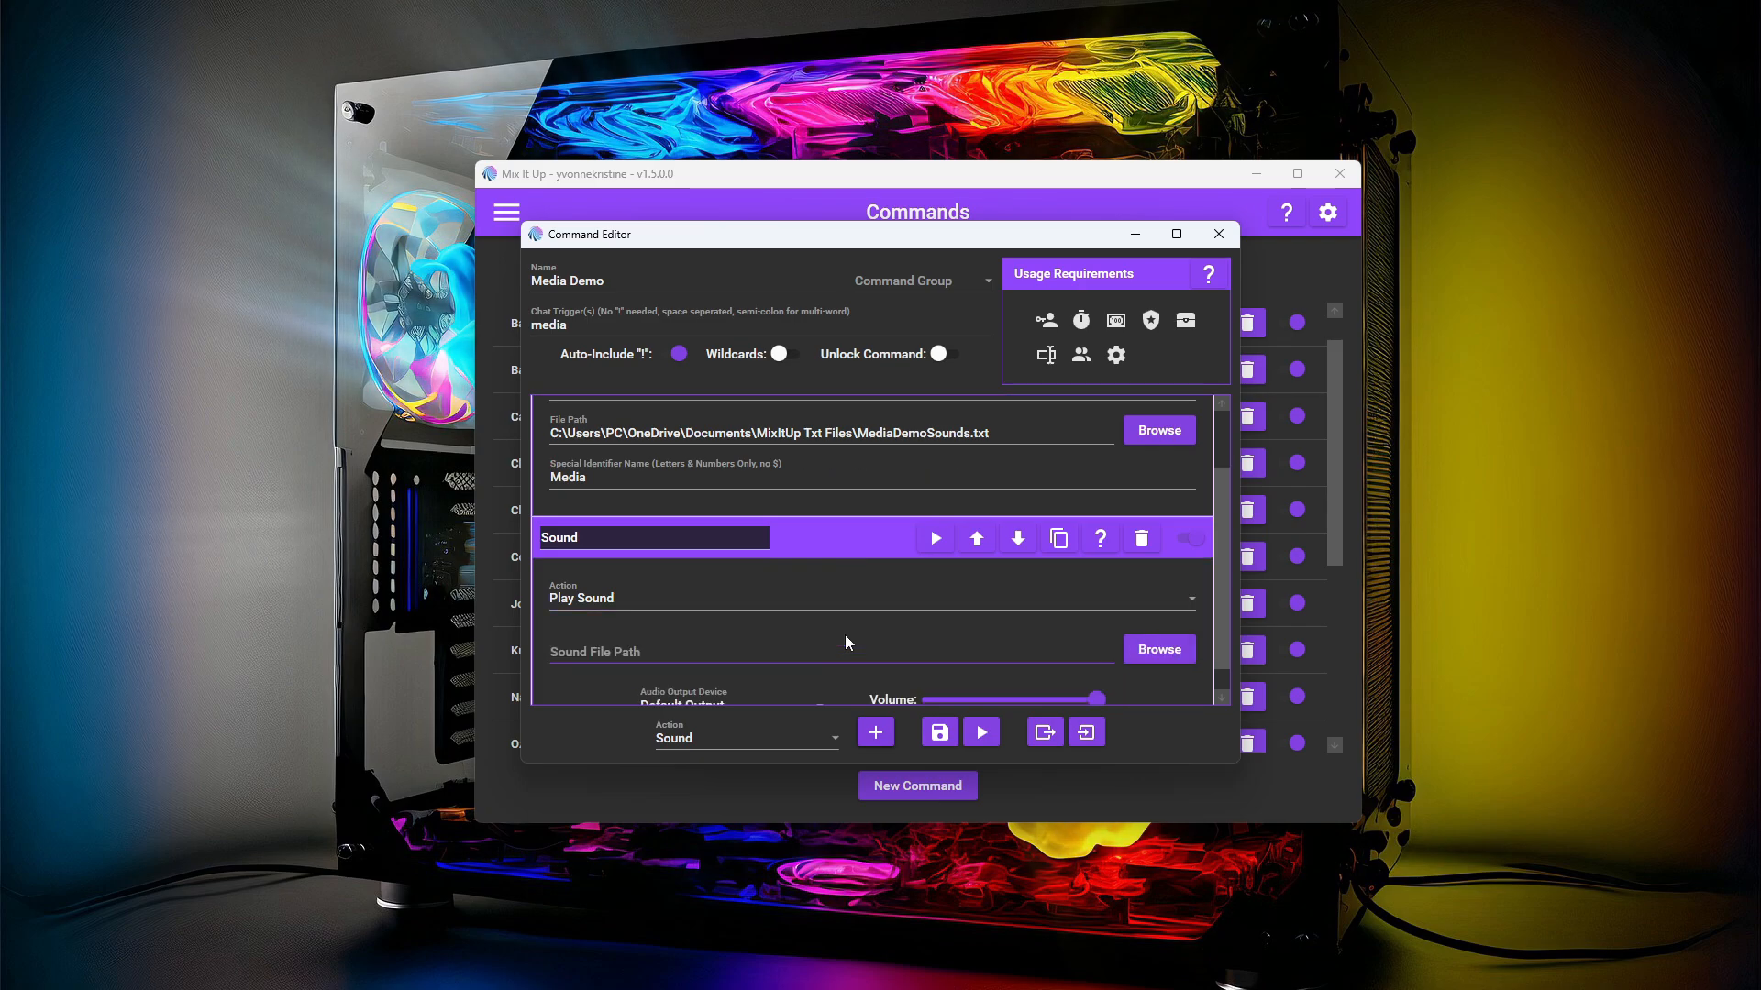
{"action": "left_click", "coordinate": [981, 618]}
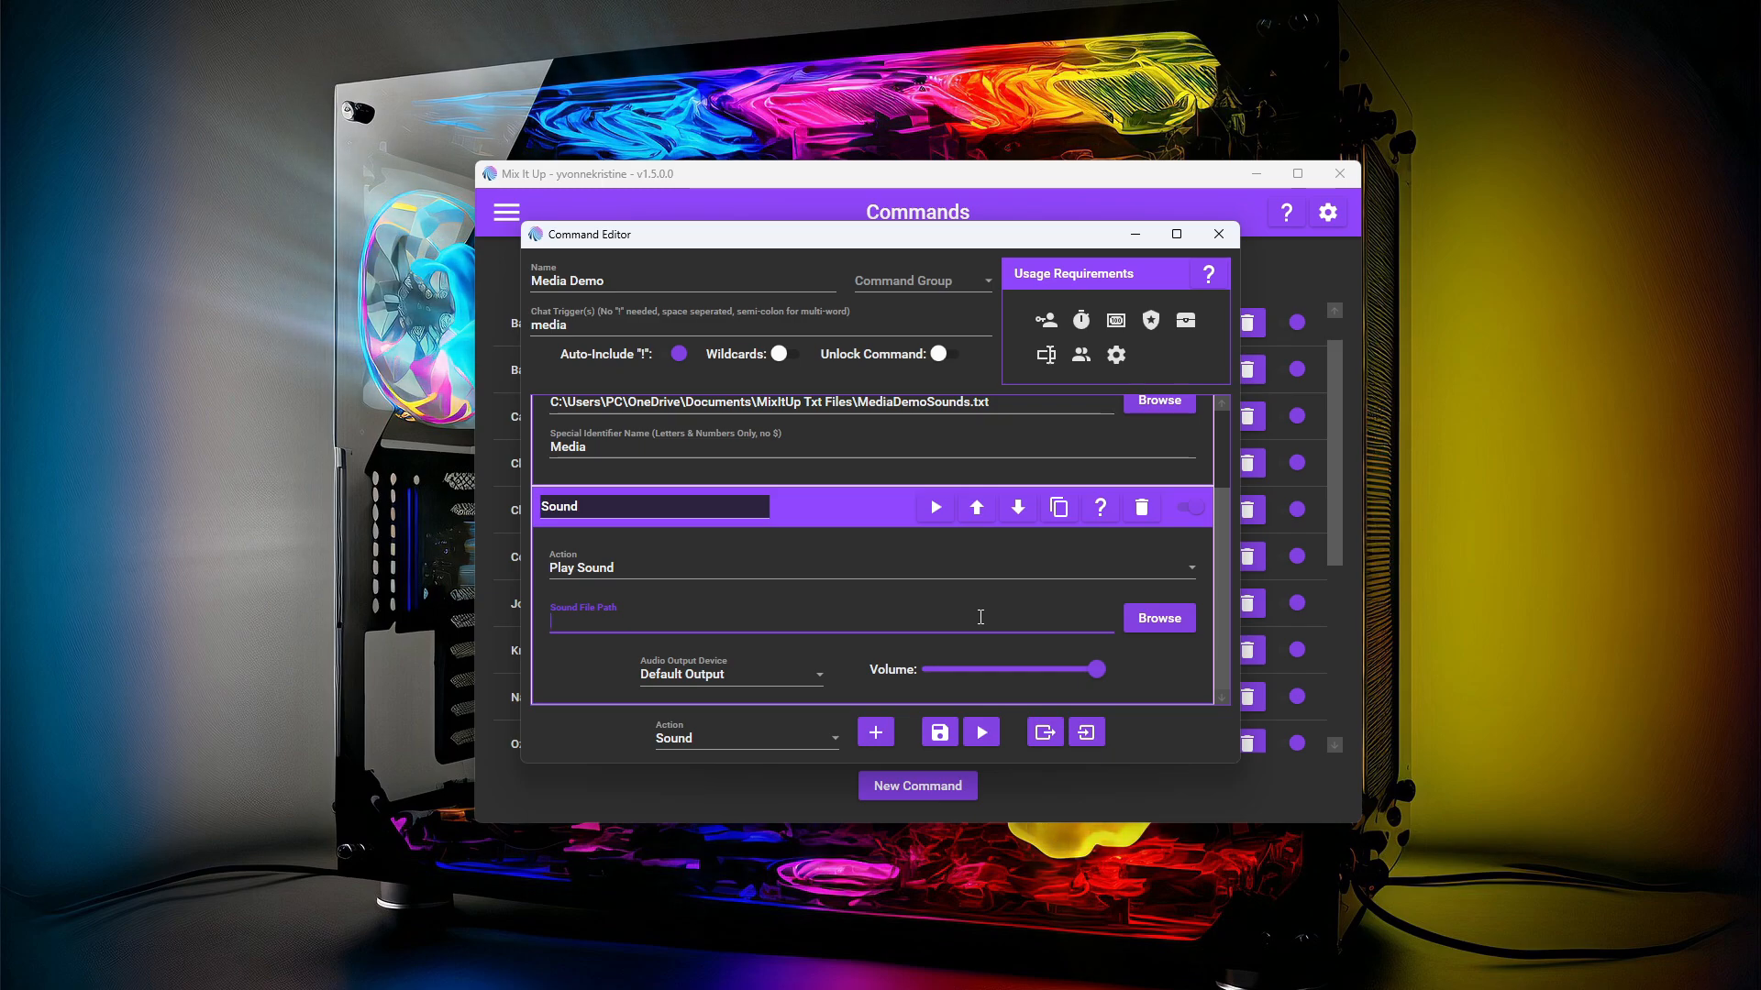
{"action": "type", "text": "$Media"}
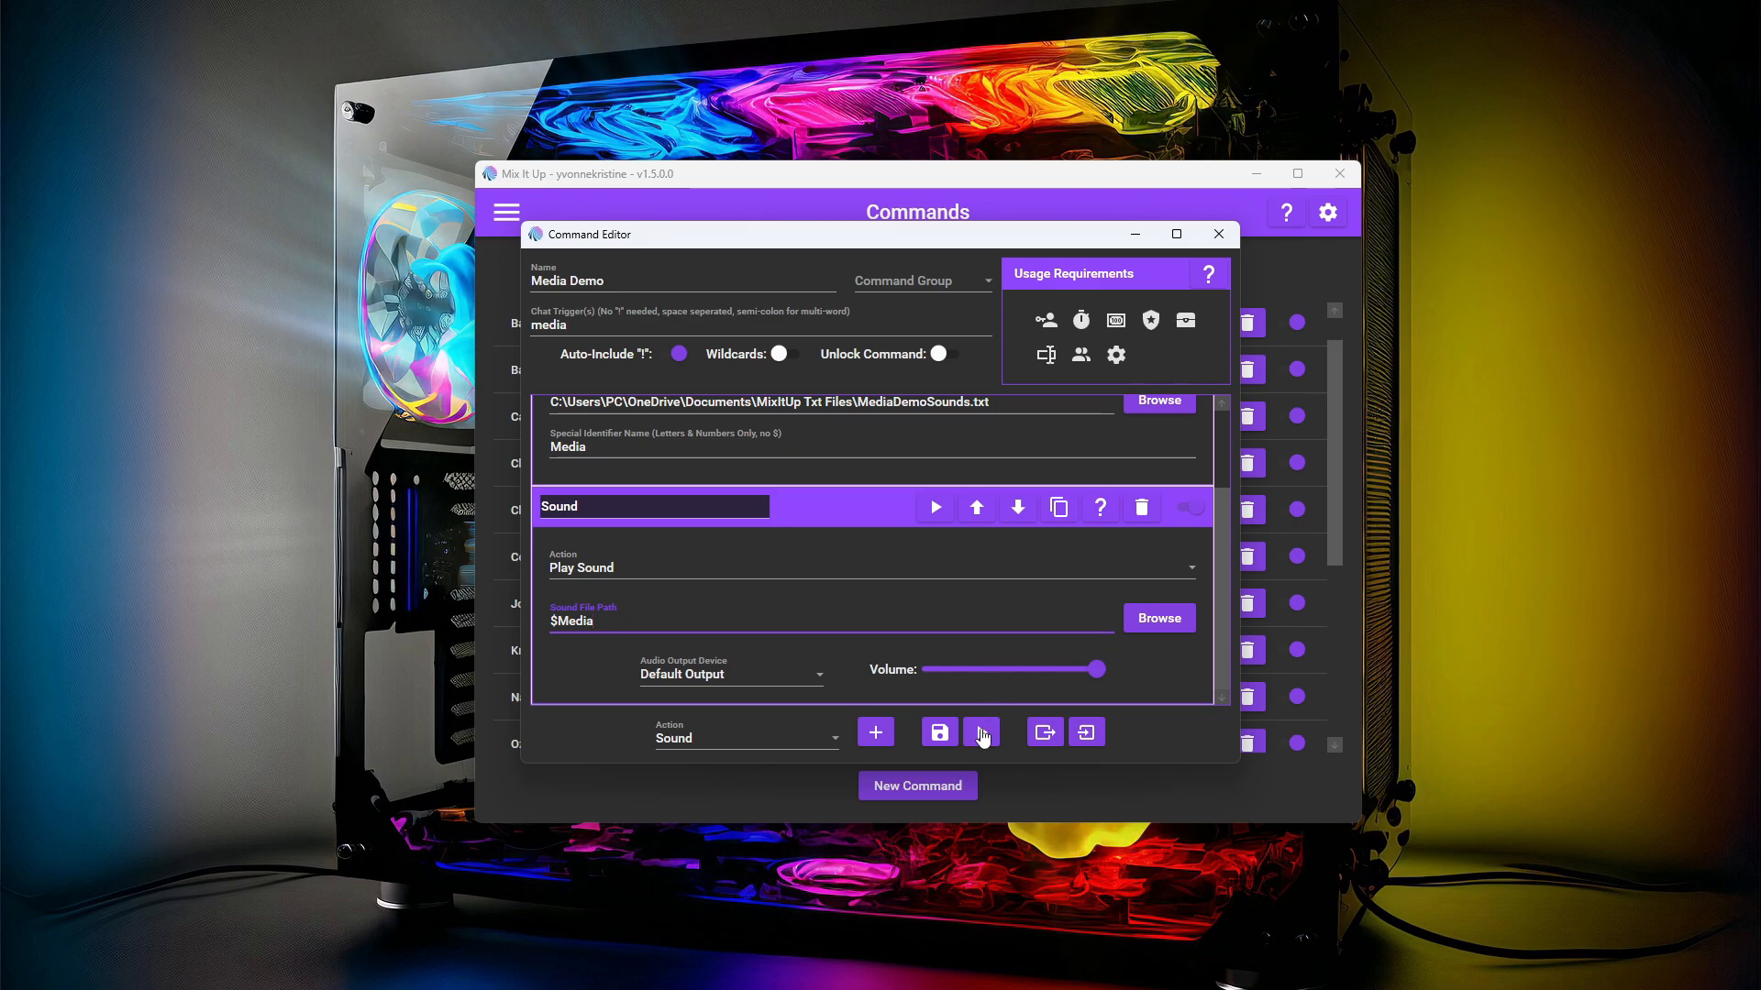
{"action": "left_click", "coordinate": [939, 732]}
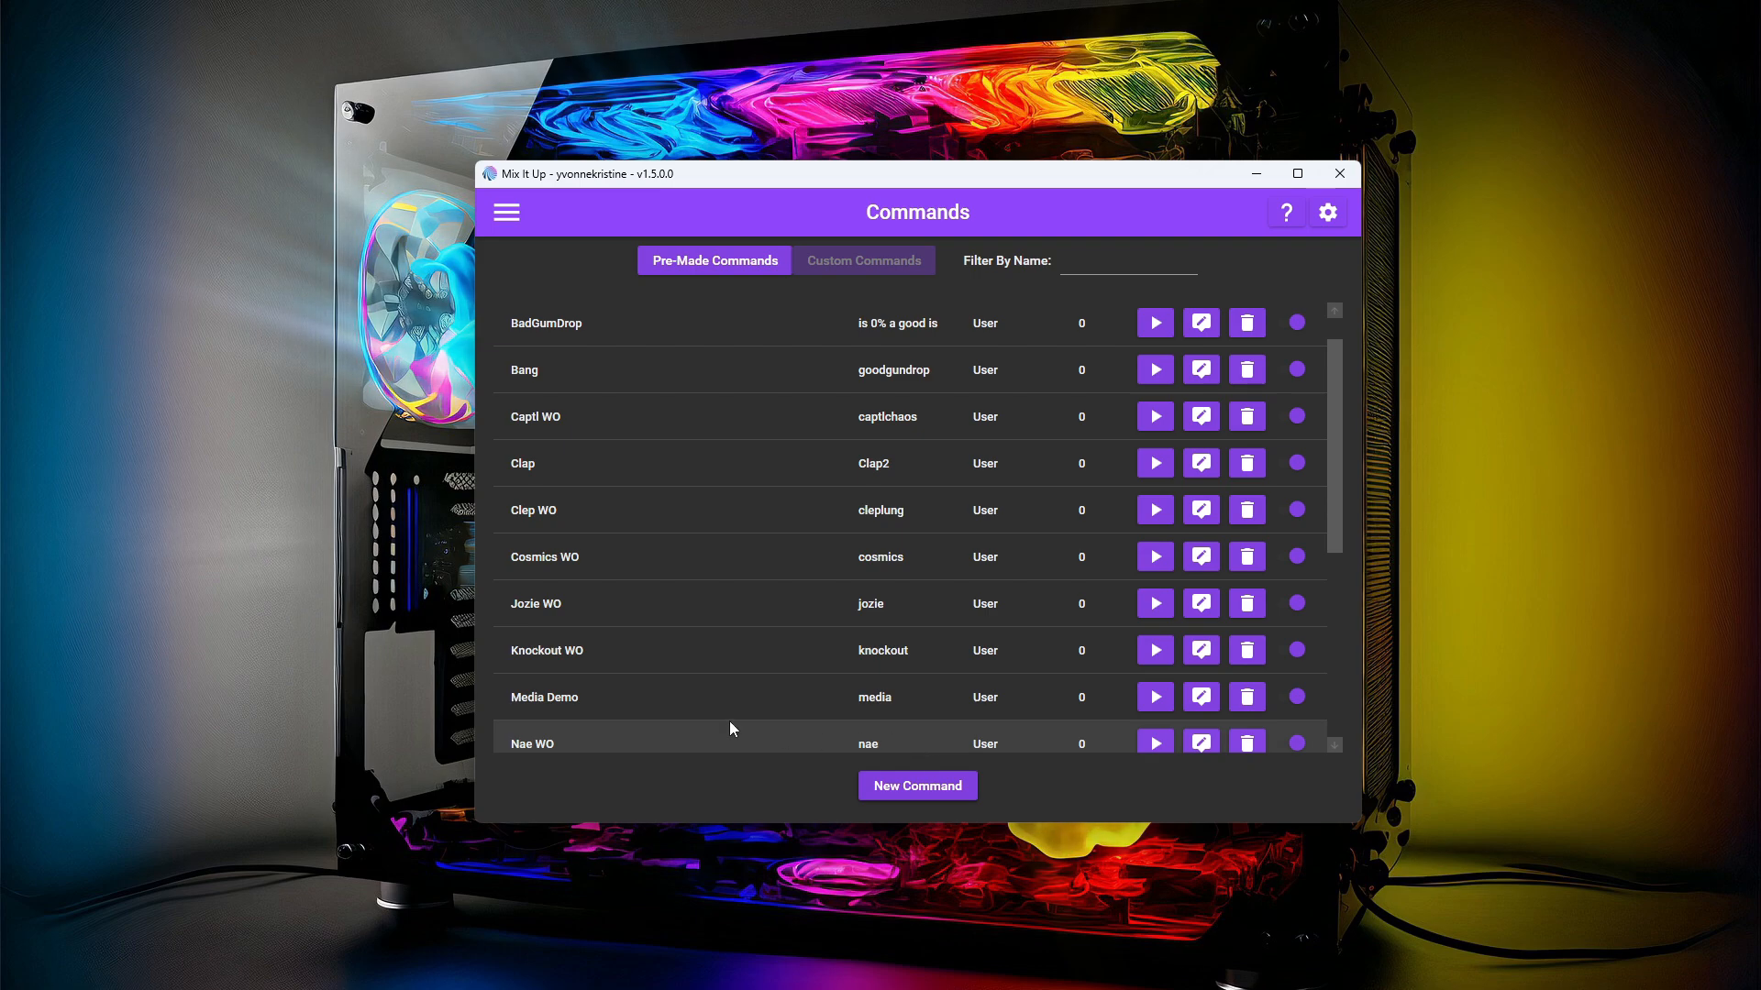
{"action": "scroll", "coordinate": [725, 697], "scroll_direction": "down", "scroll_amount": 1}
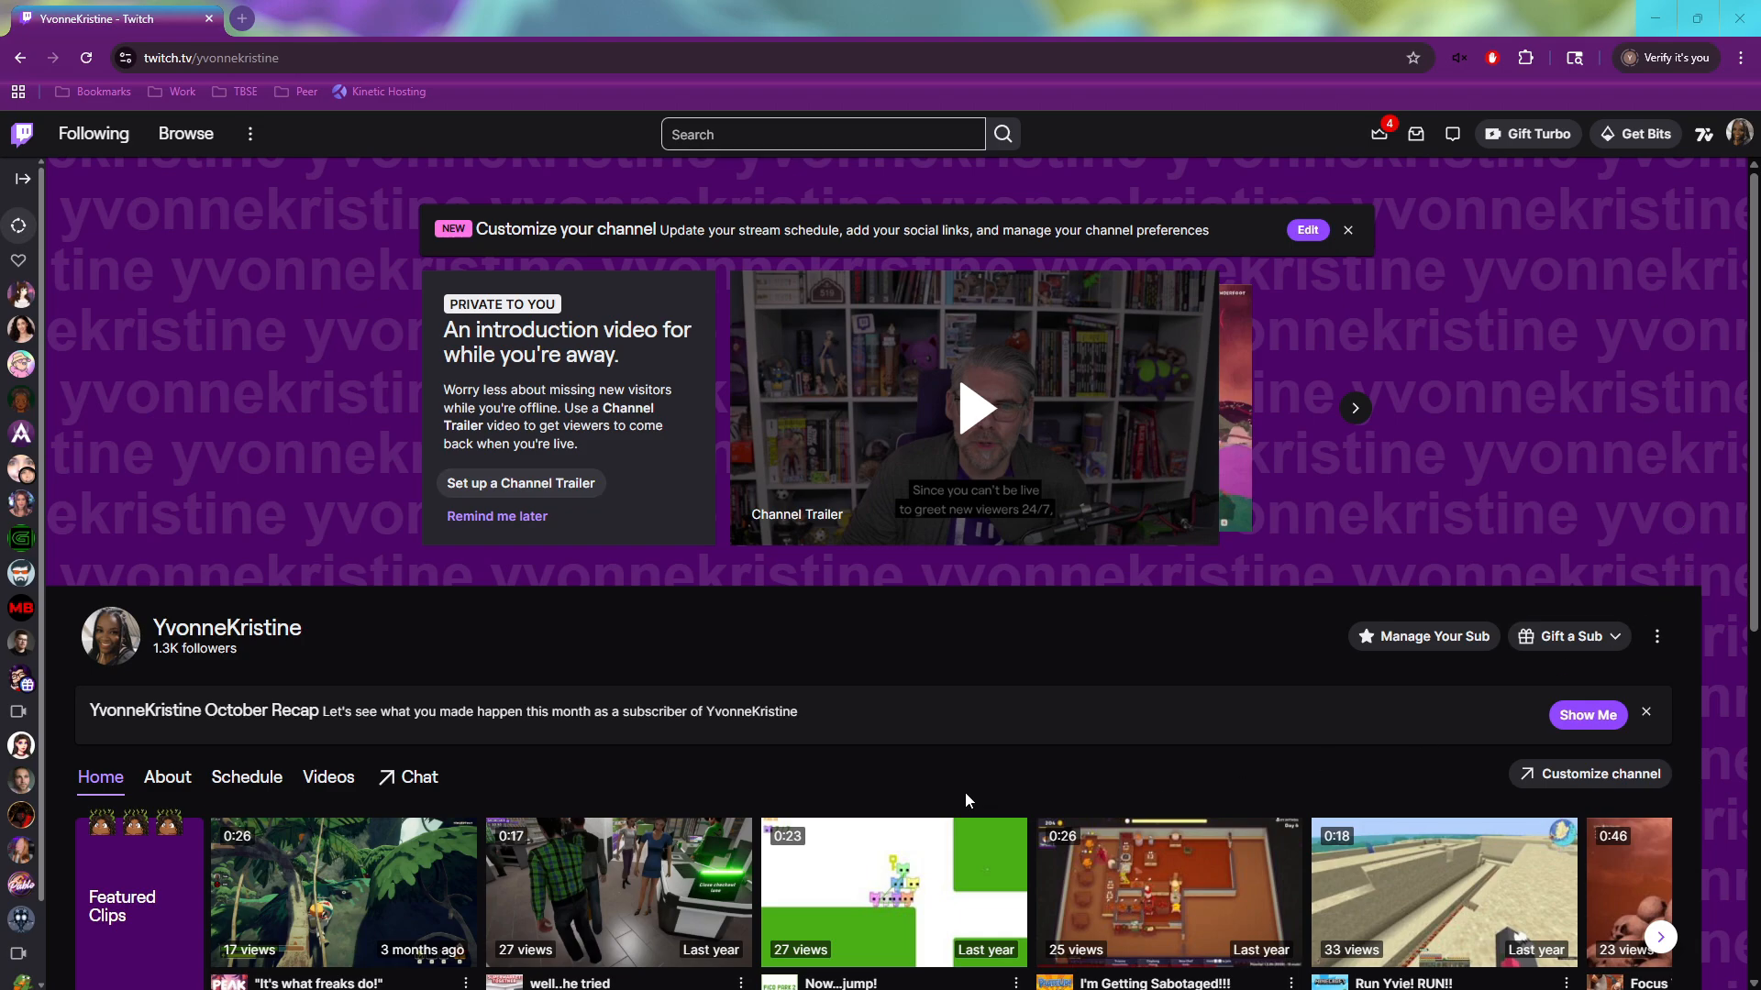
- On the Twitch channel page, open the stream chat and send the message !media to test the command
{"action": "left_click", "coordinate": [424, 779]}
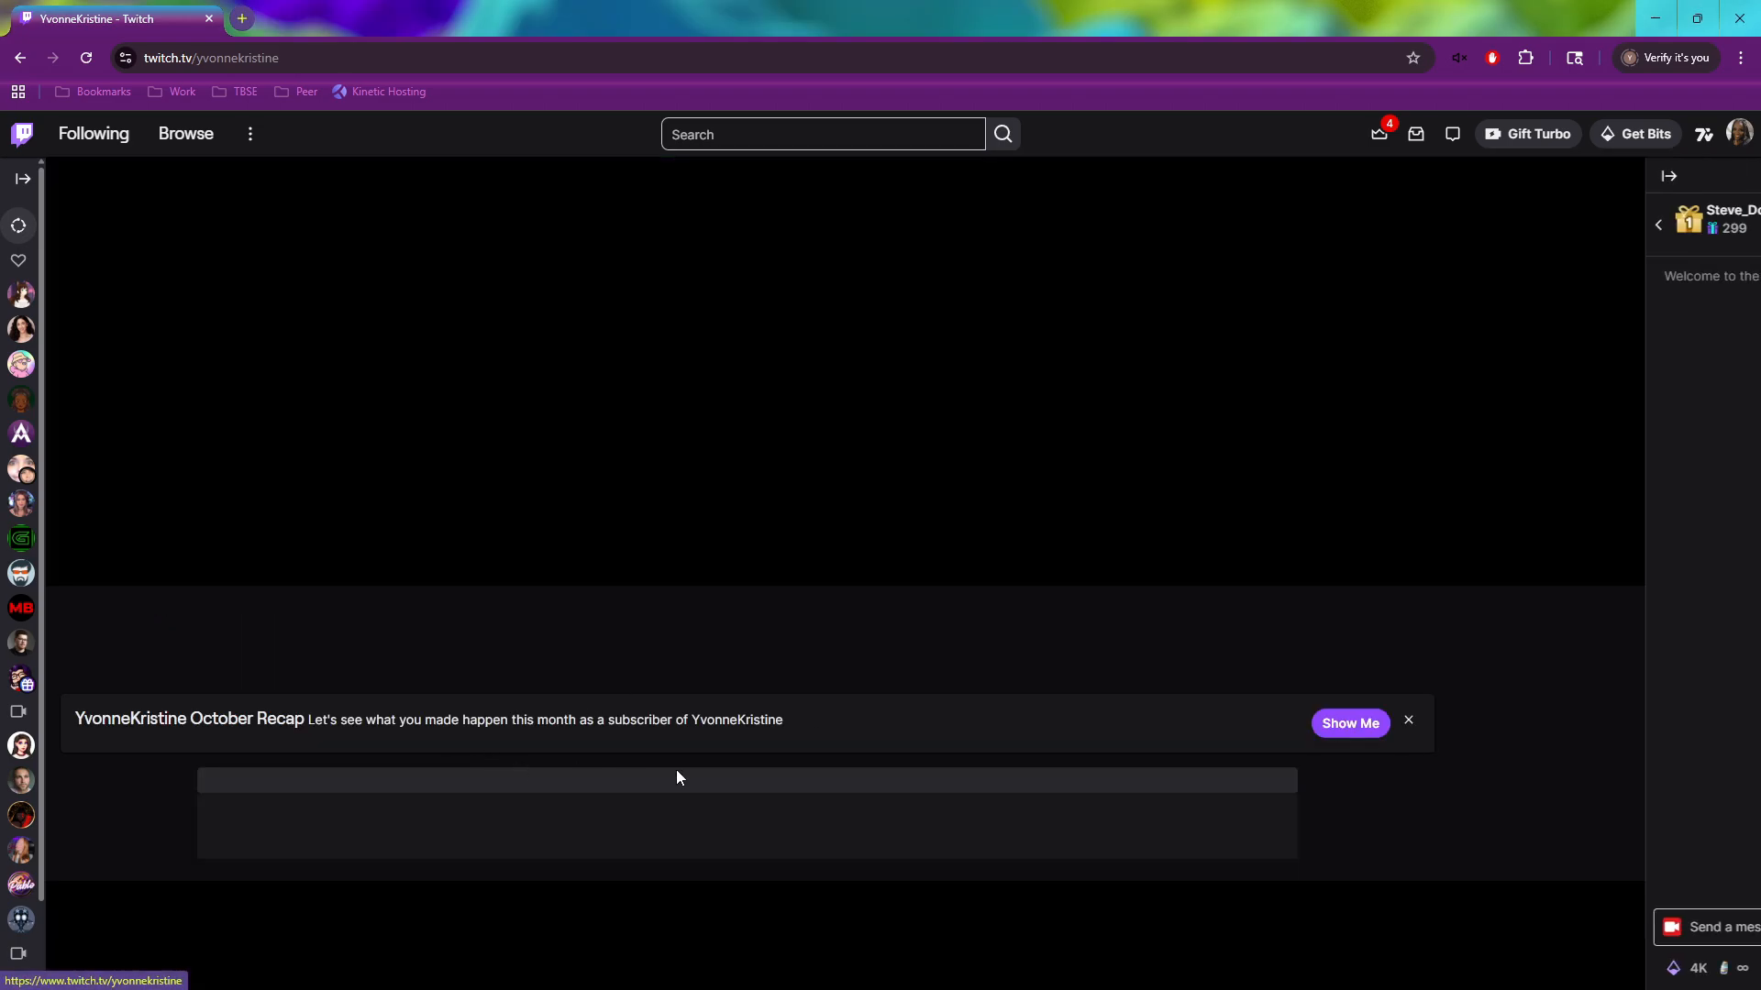
{"action": "left_click", "coordinate": [1551, 922]}
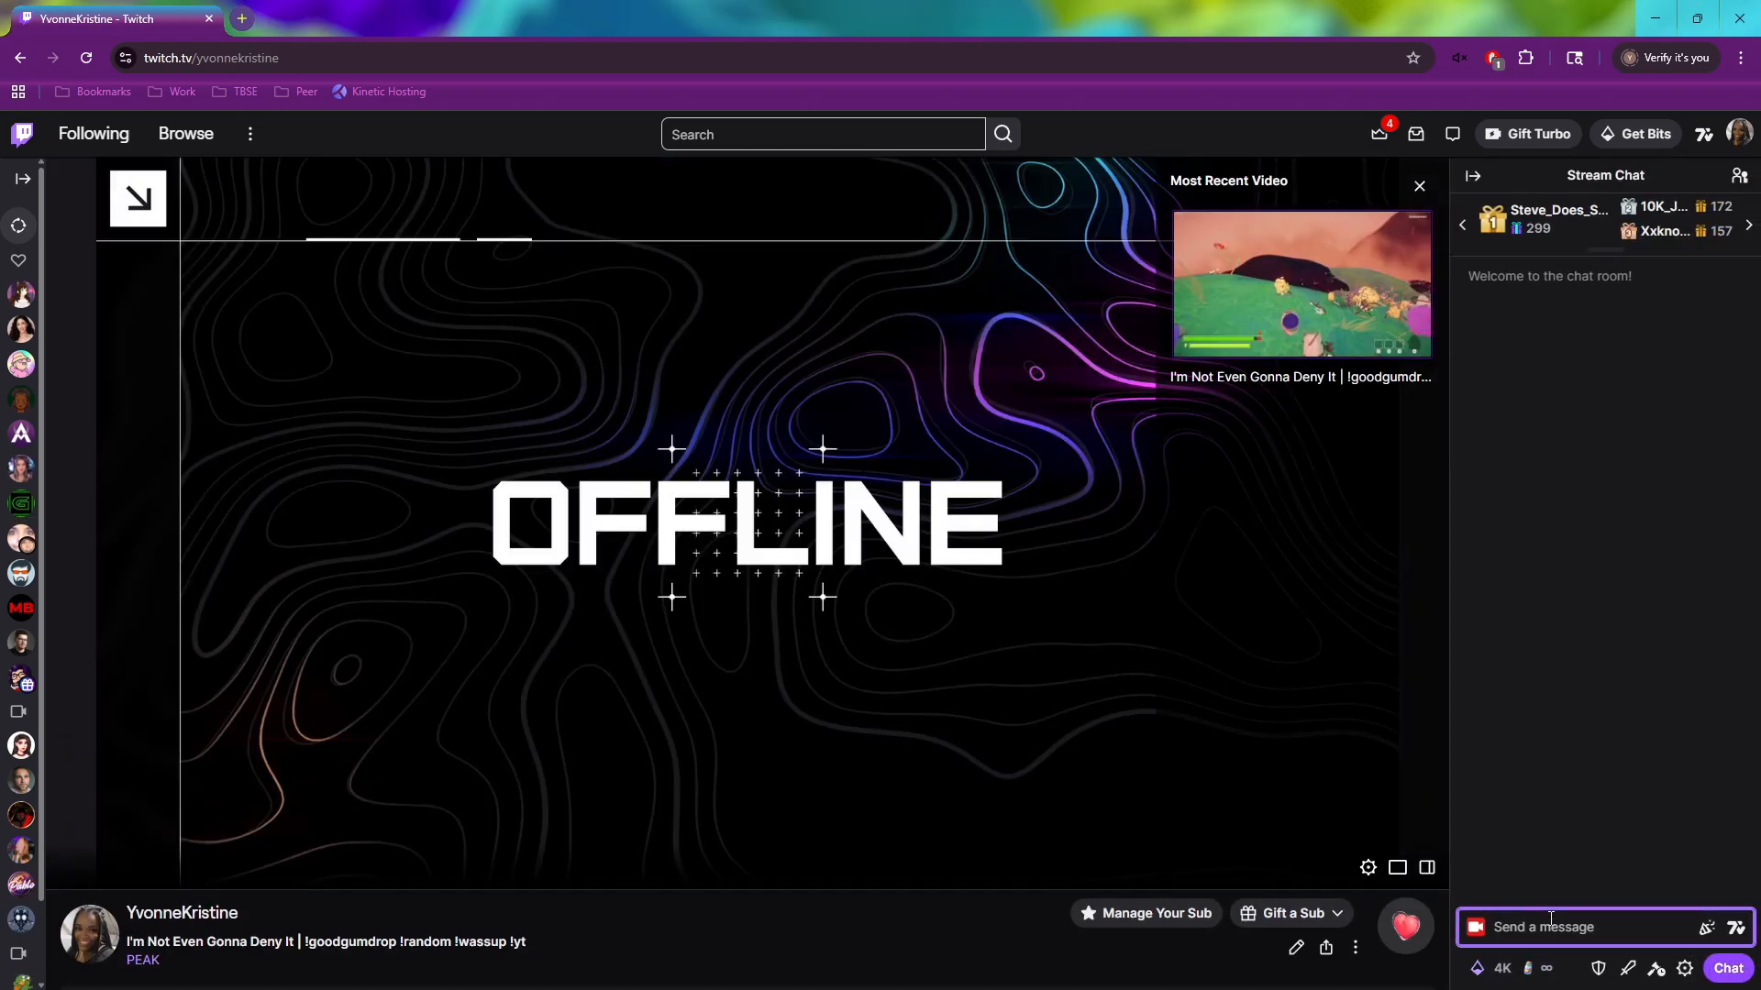
{"action": "type", "text": "!media"}
{"action": "key", "text": "Return"}
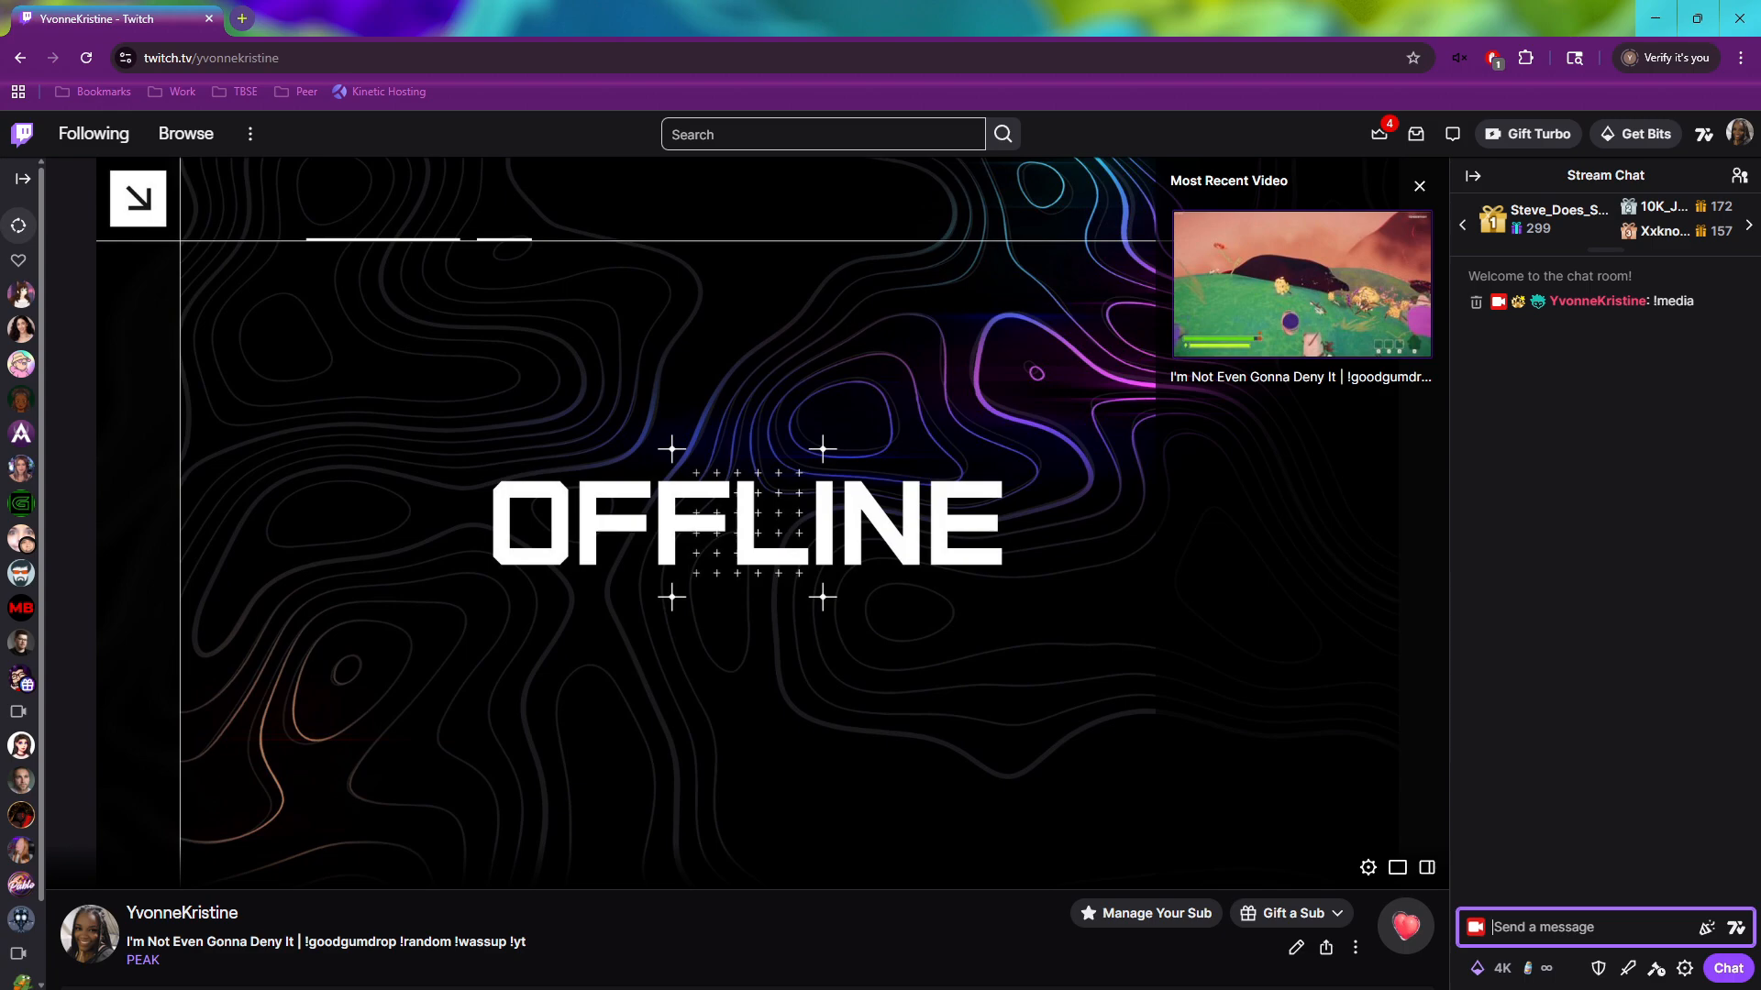
- Play sound file 016 (Sugar Peas) from the Random Sounds Demo folder in File Explorer, and close the player
{"action": "left_click_drag", "start_coordinate": [1760, 220], "coordinate": [779, 211]}
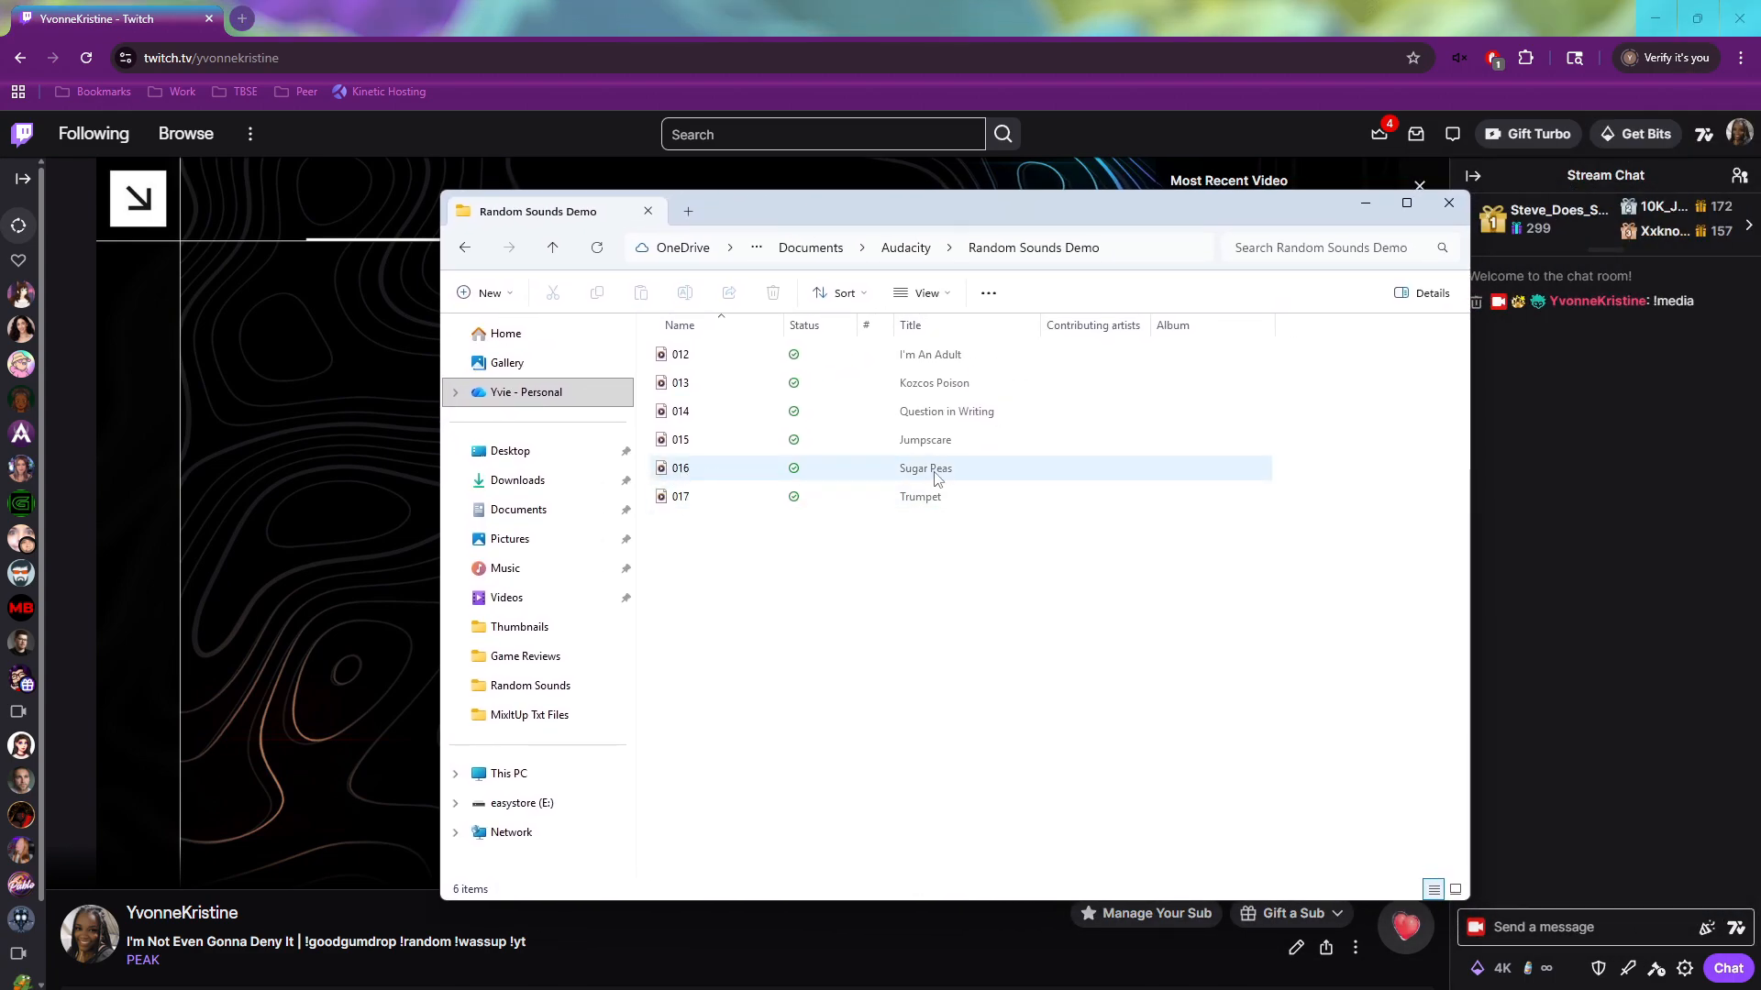
{"action": "left_click", "coordinate": [744, 475]}
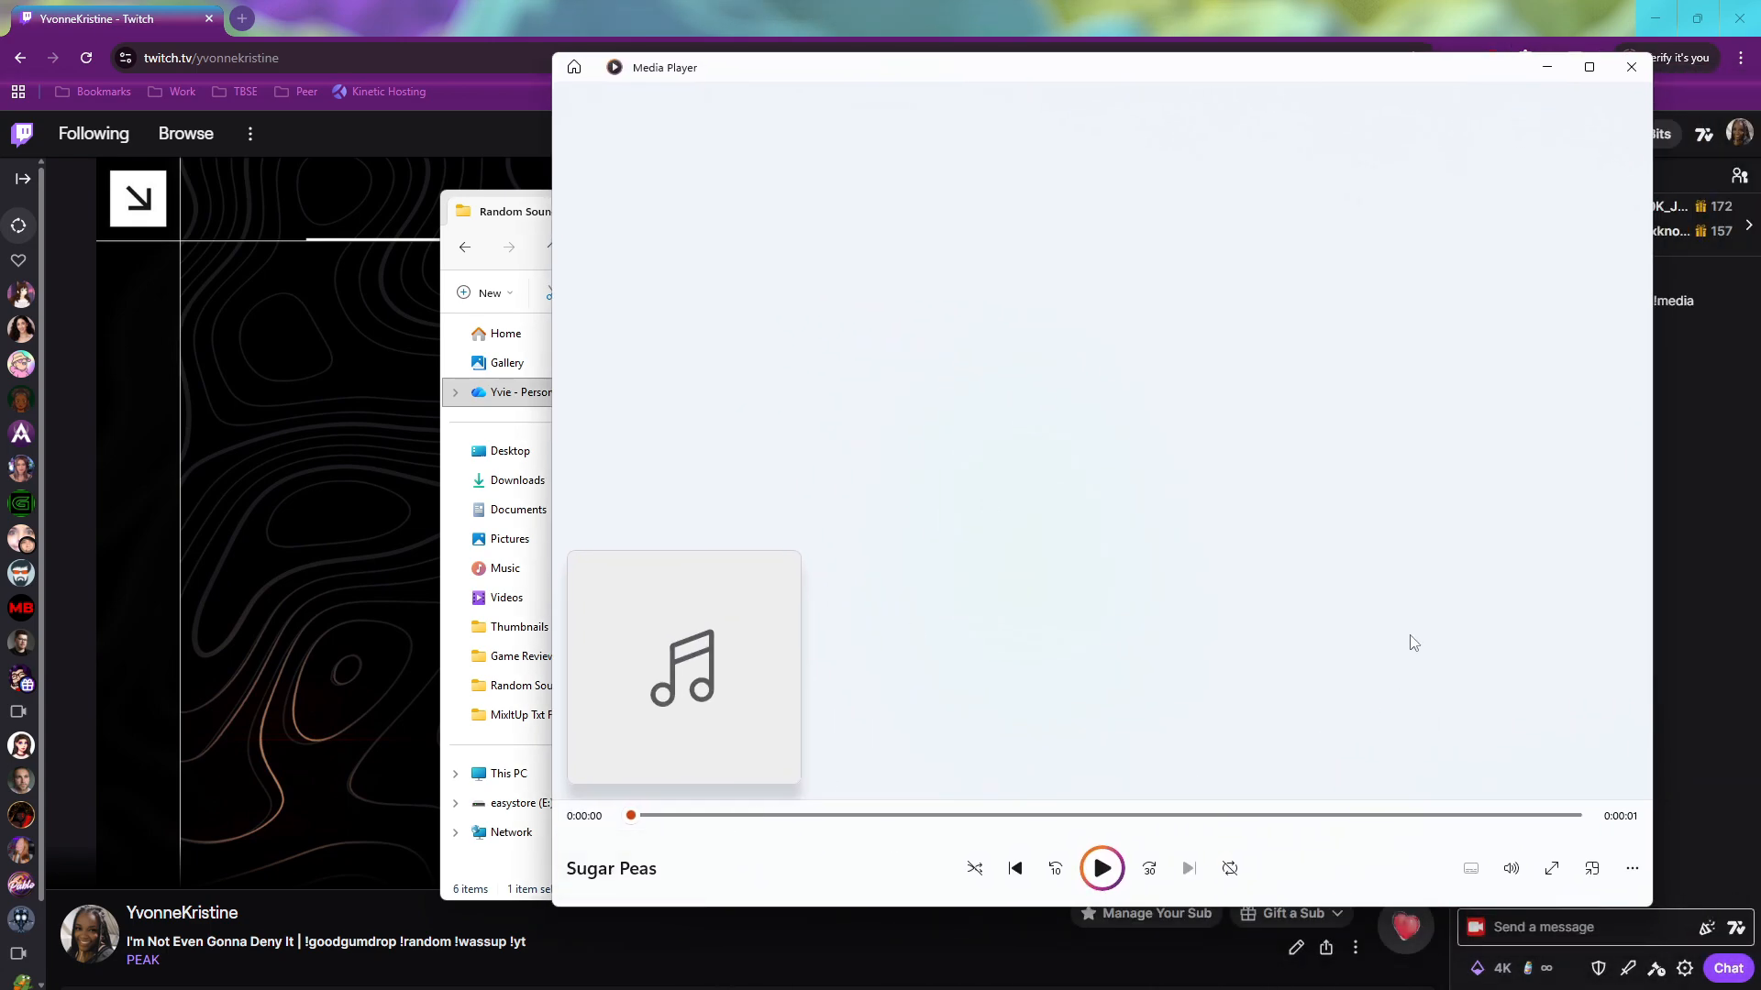
{"action": "left_click", "coordinate": [1625, 70]}
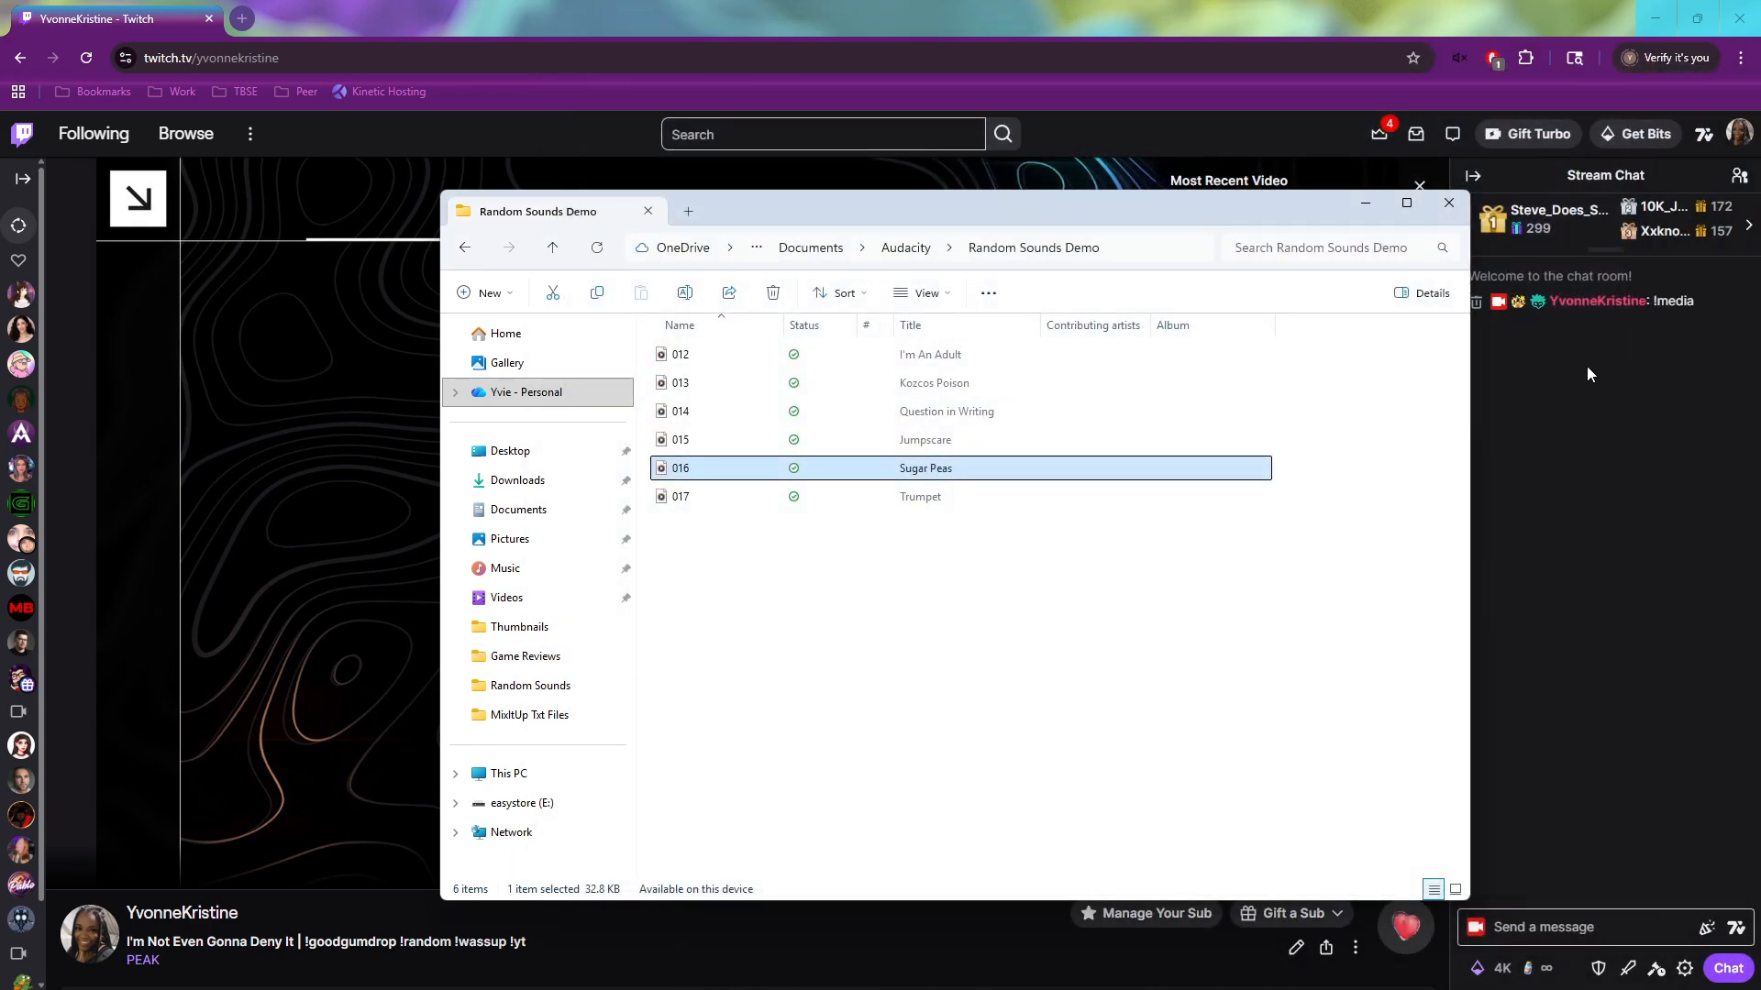
- Return to the Twitch stream chat and send !media a second time
{"action": "left_click", "coordinate": [1505, 925]}
{"action": "type", "text": "!media"}
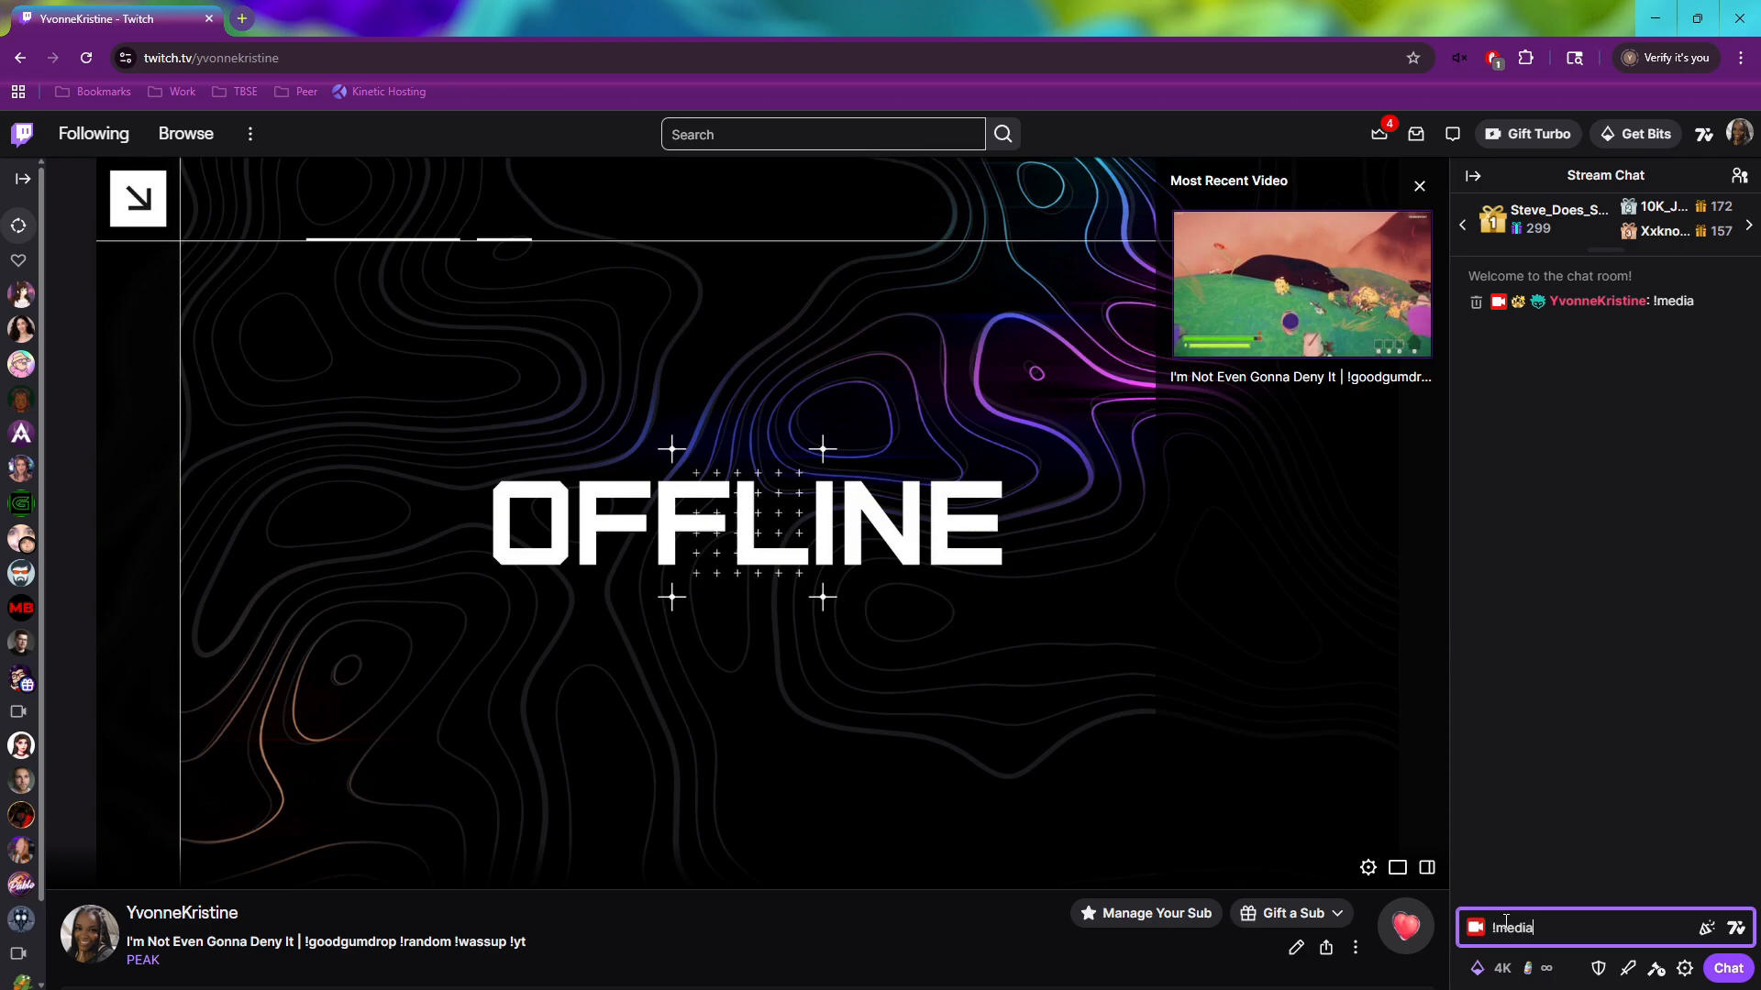
{"action": "key", "text": "Return"}
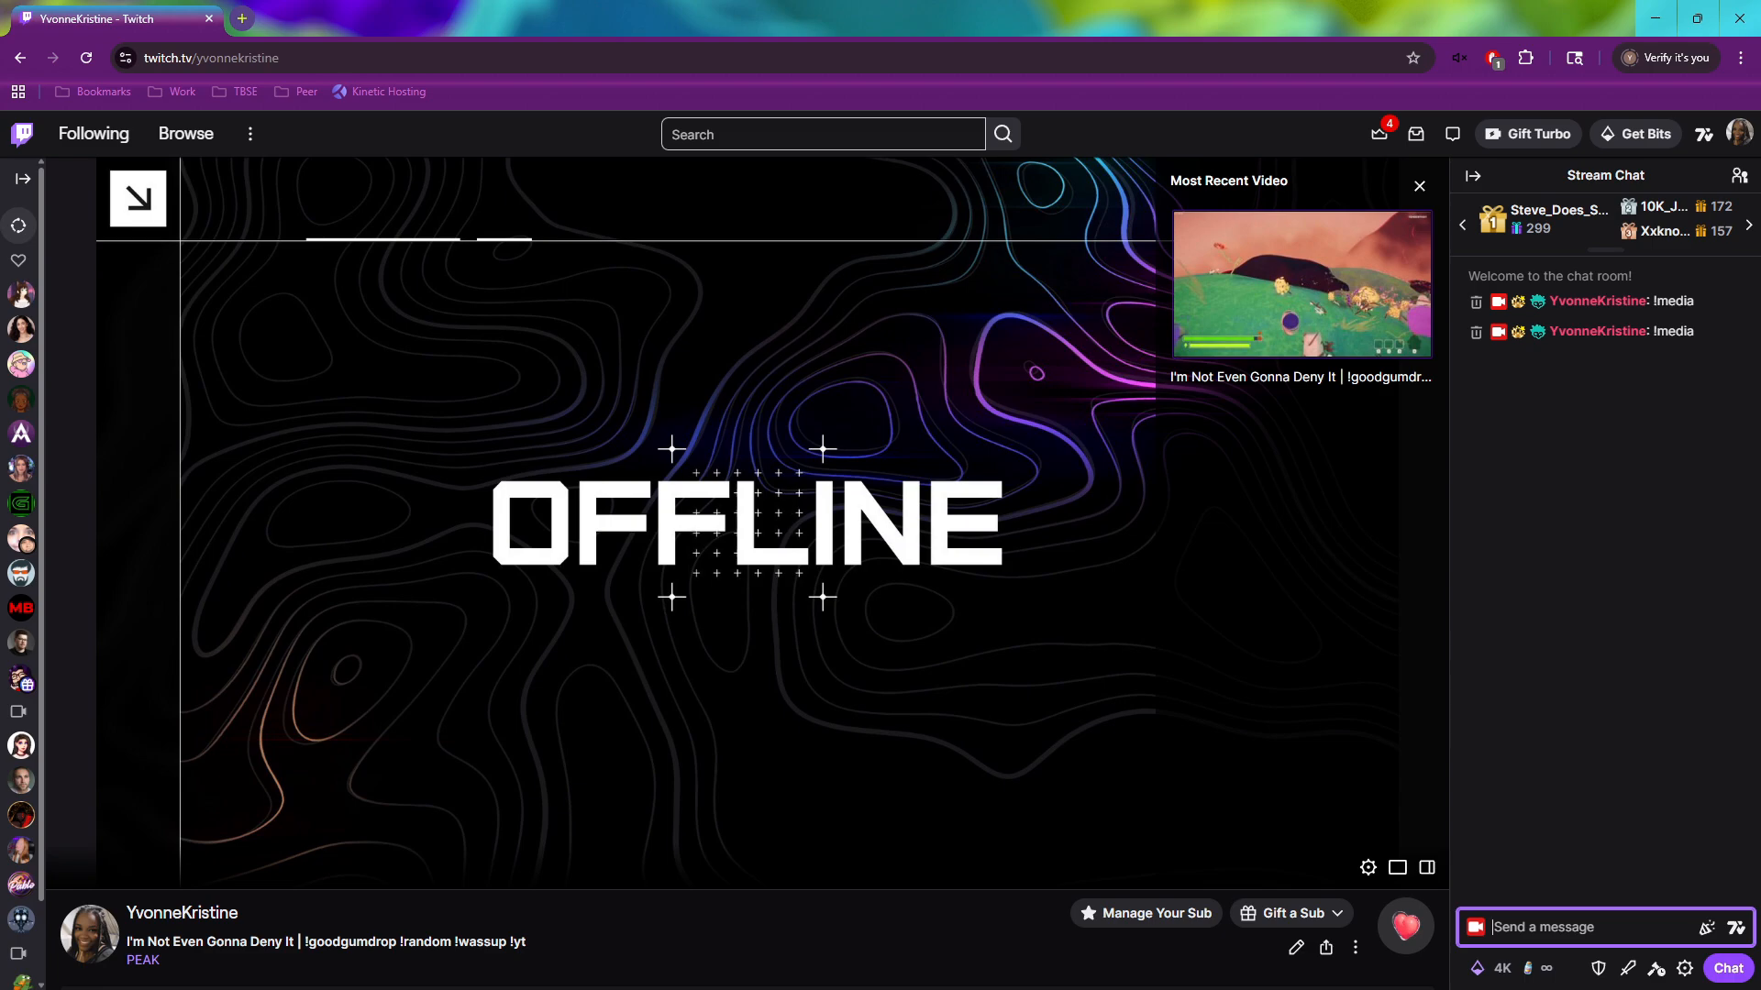
- Play sound file 013 (Kozcos Poison) from the Random Sounds Demo folder, and close the player
{"action": "key", "text": "alt+Tab"}
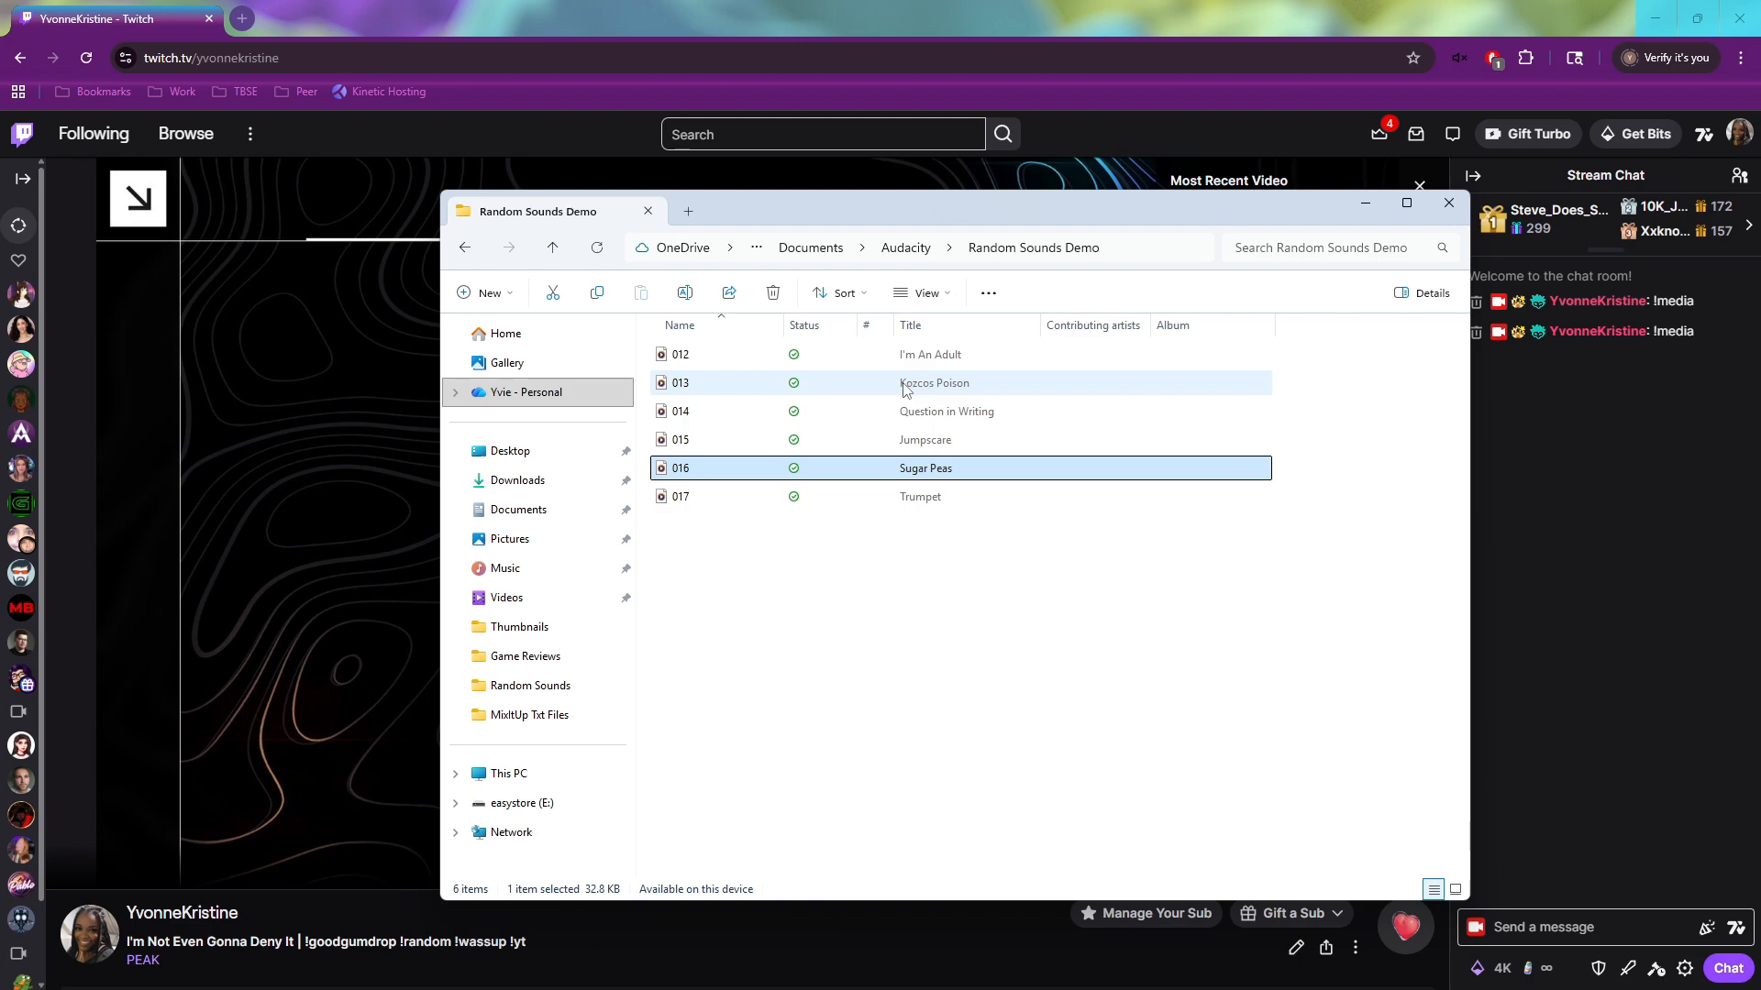
{"action": "double_click", "coordinate": [884, 388]}
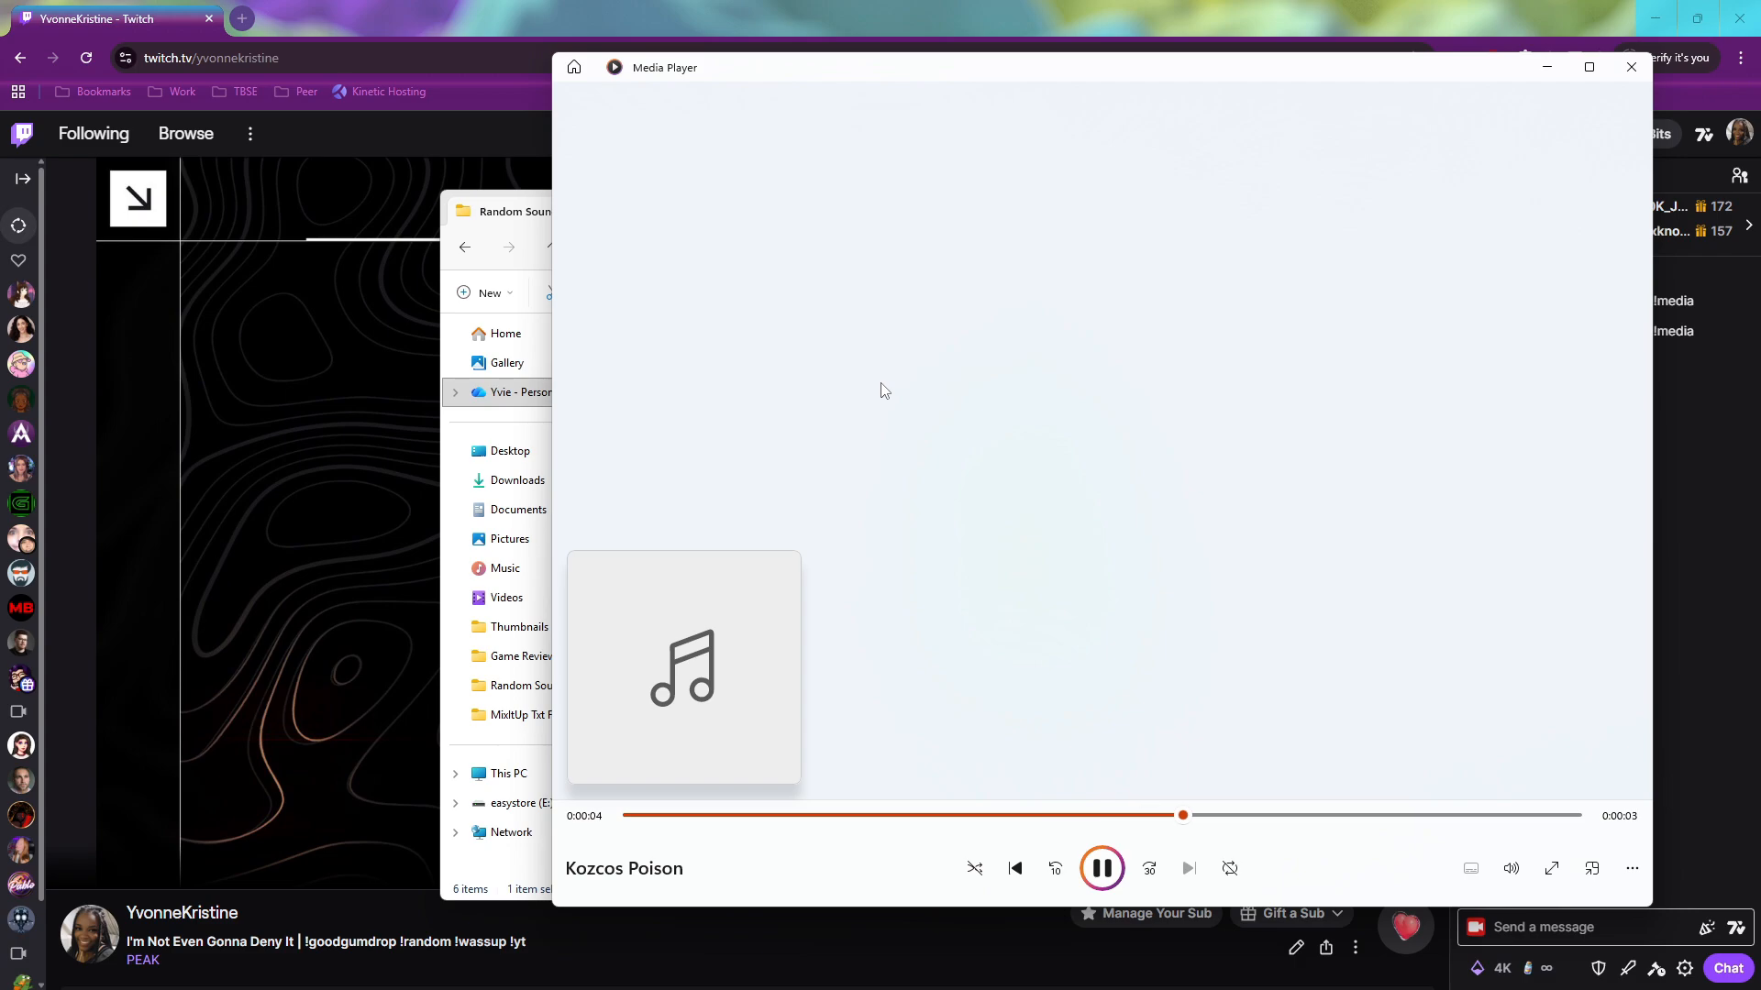
{"action": "left_click", "coordinate": [1629, 72]}
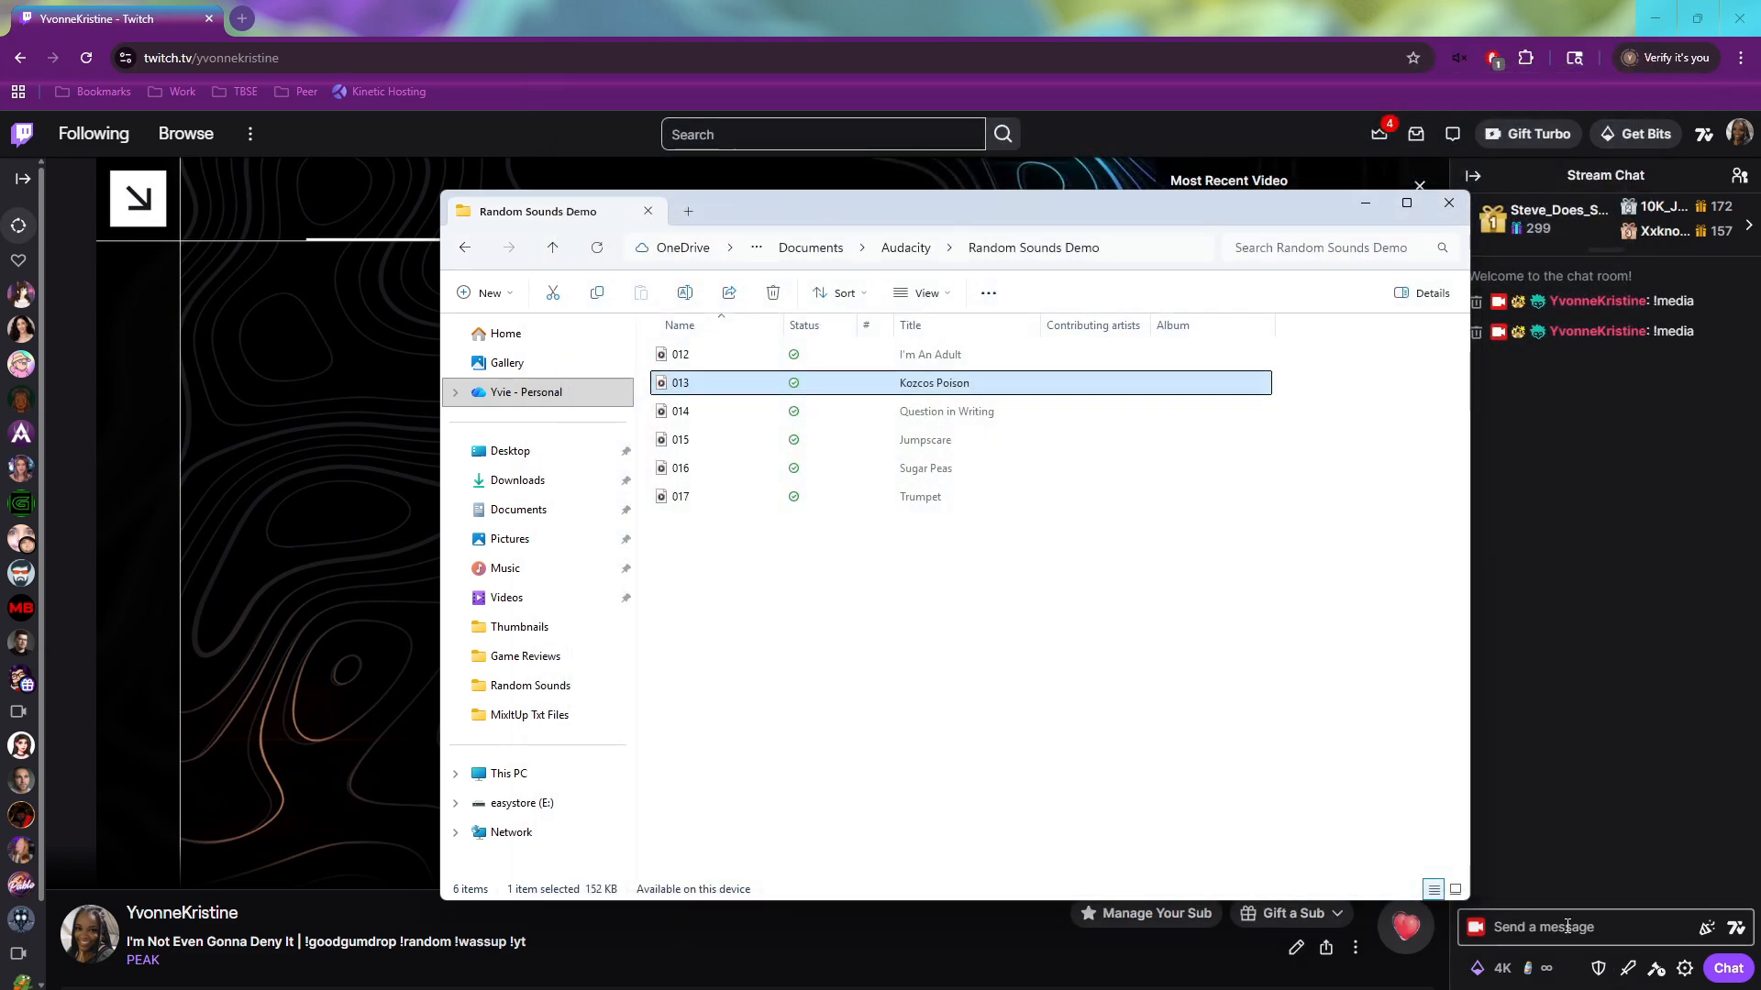
- Send !media a third time in the Twitch stream chat and switch back to the Random Sounds Demo folder
{"action": "left_click", "coordinate": [1568, 935]}
{"action": "type", "text": "!media"}
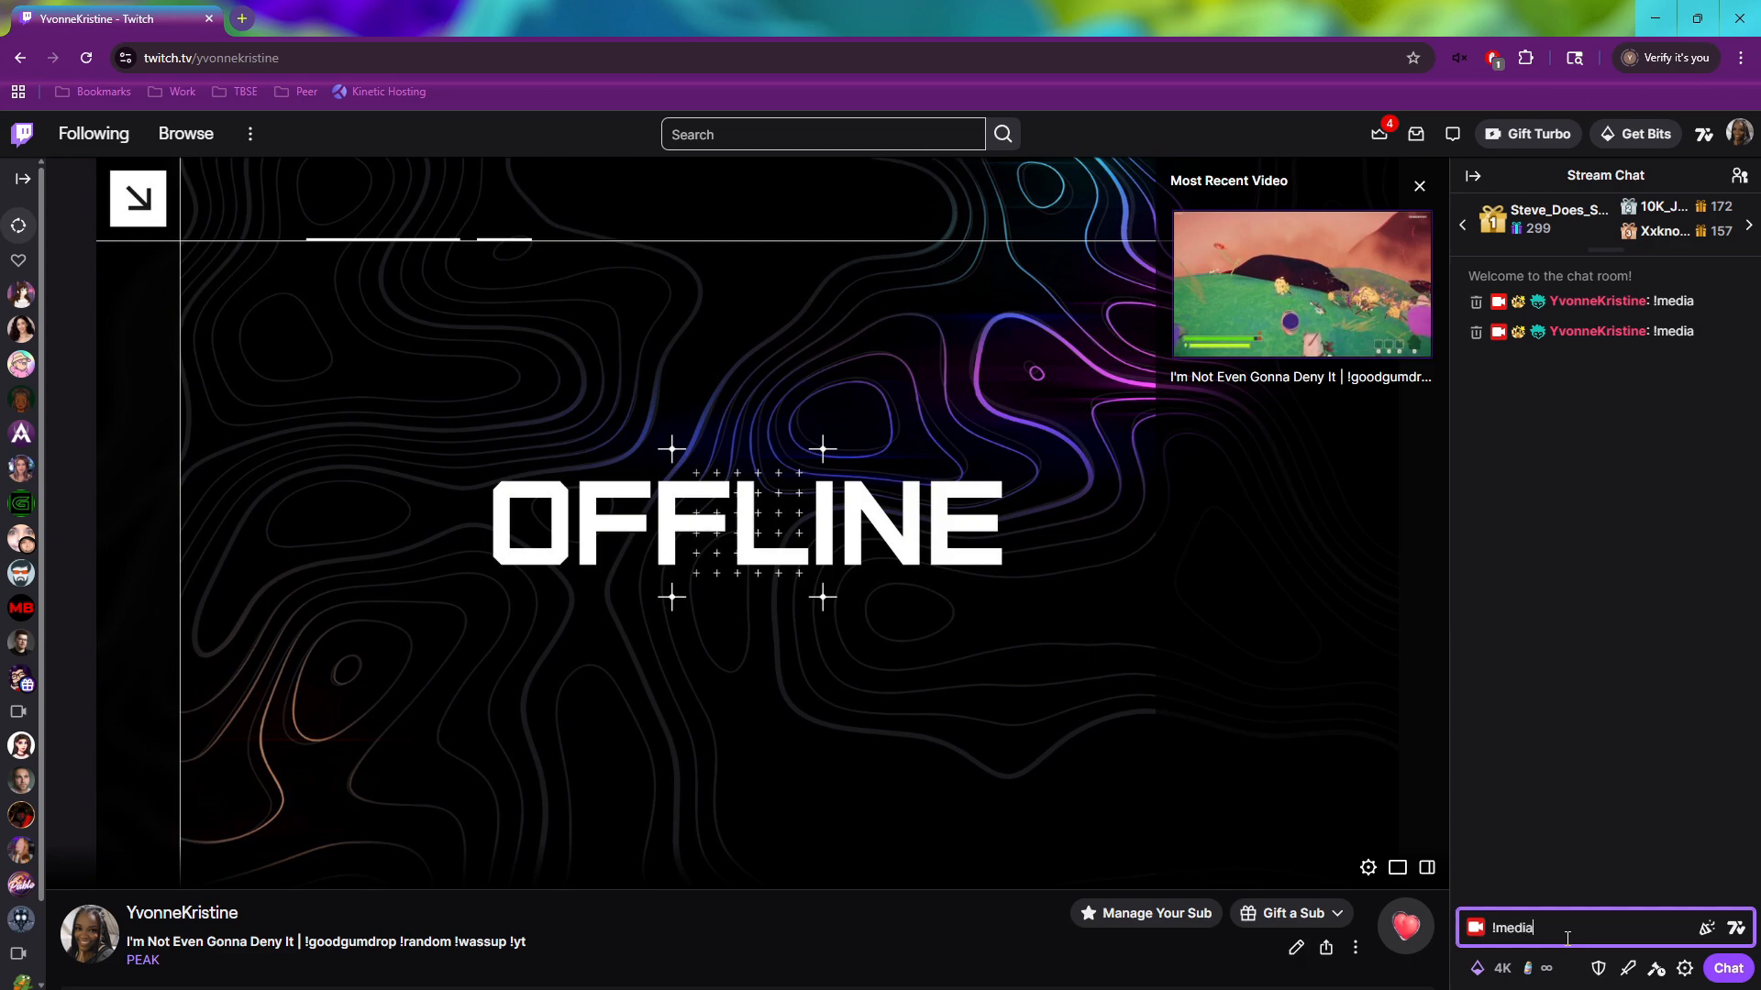
{"action": "key", "text": "Return"}
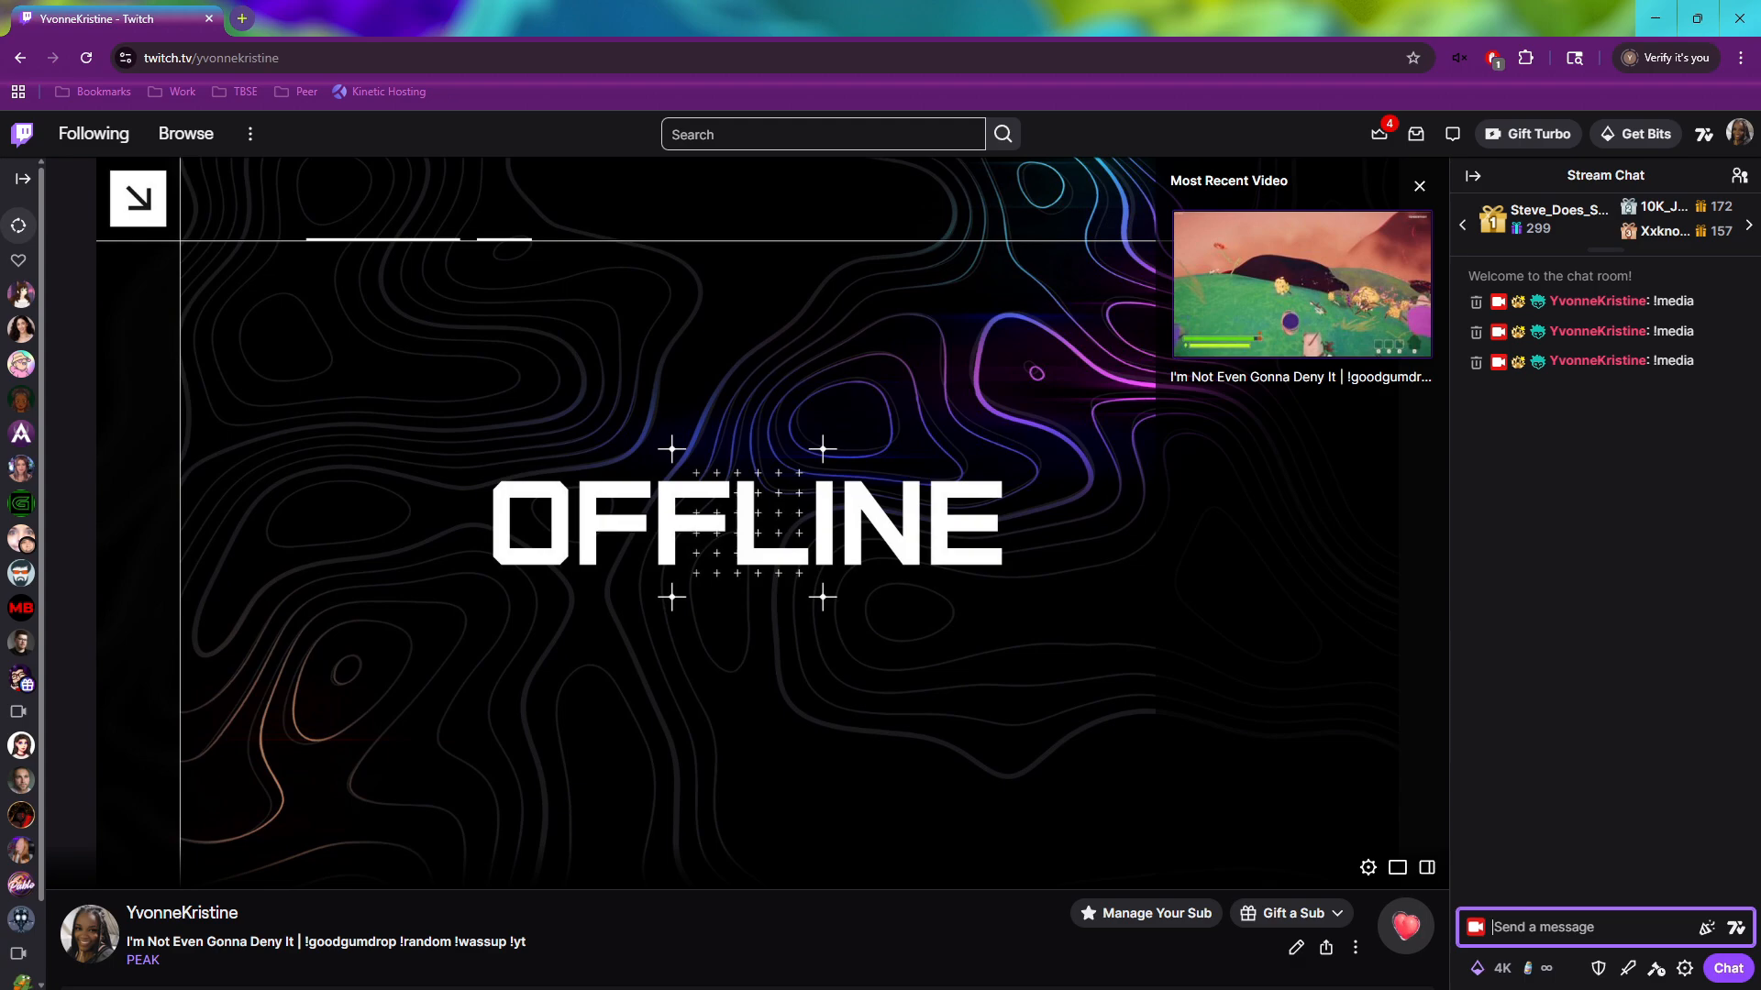
{"action": "key", "text": "alt+Tab"}
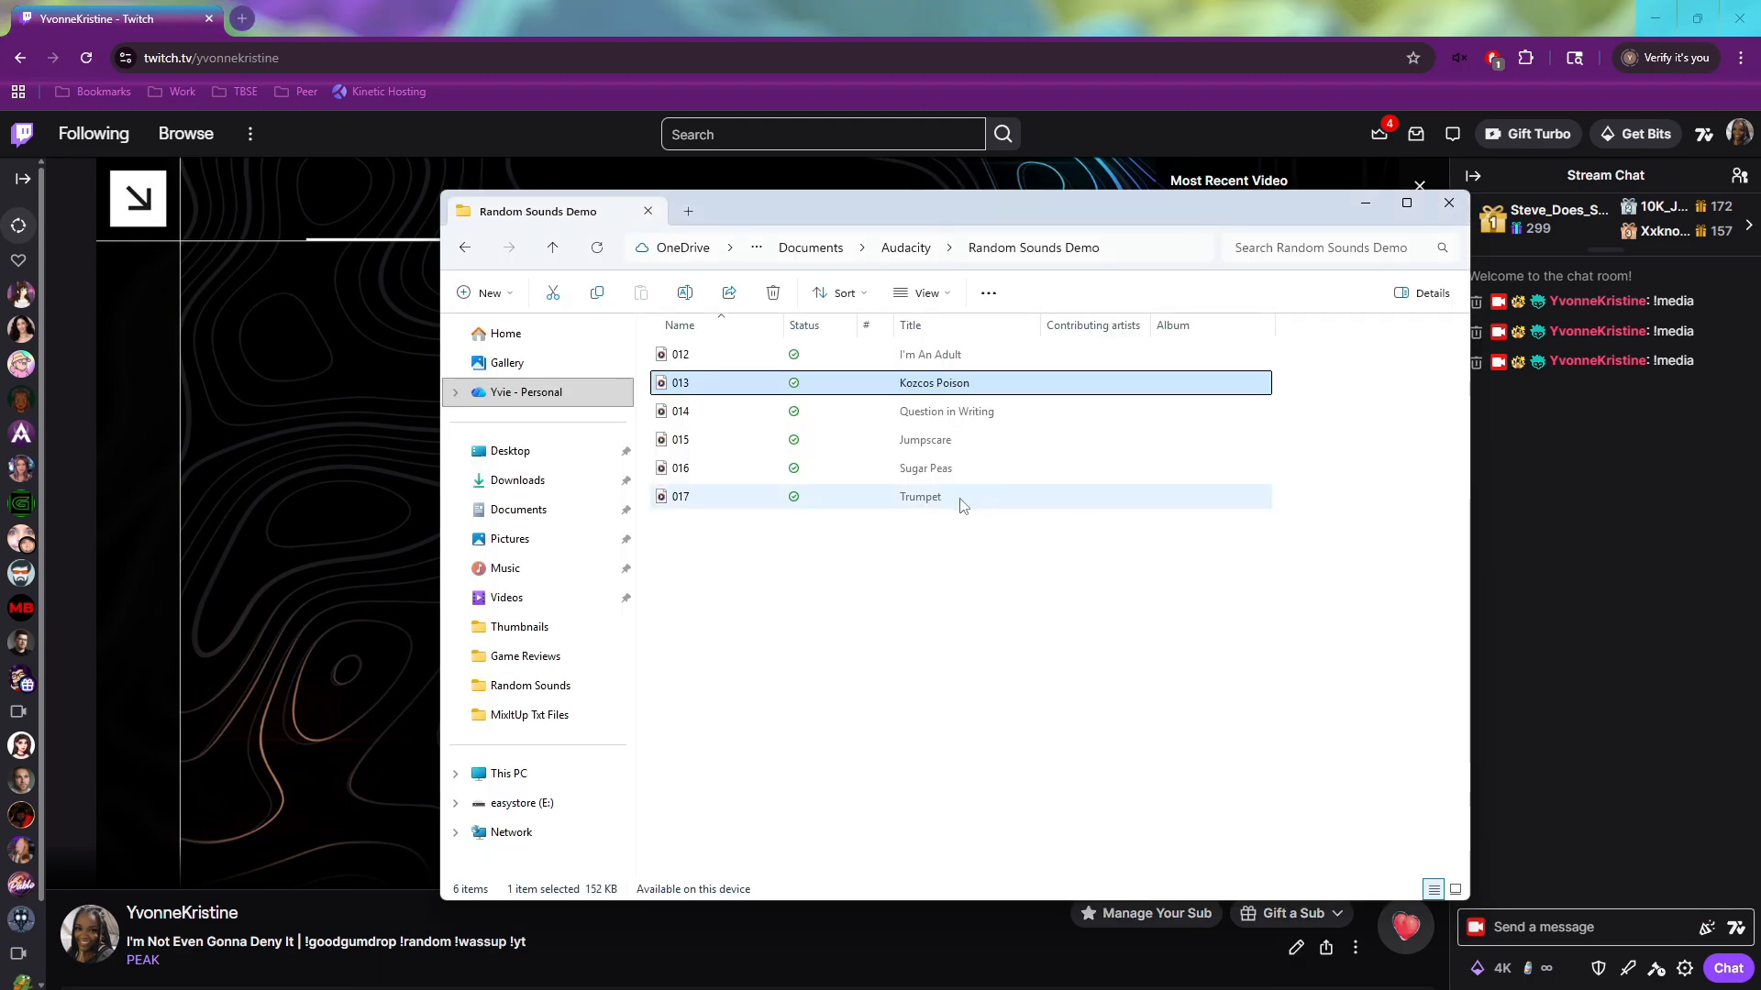